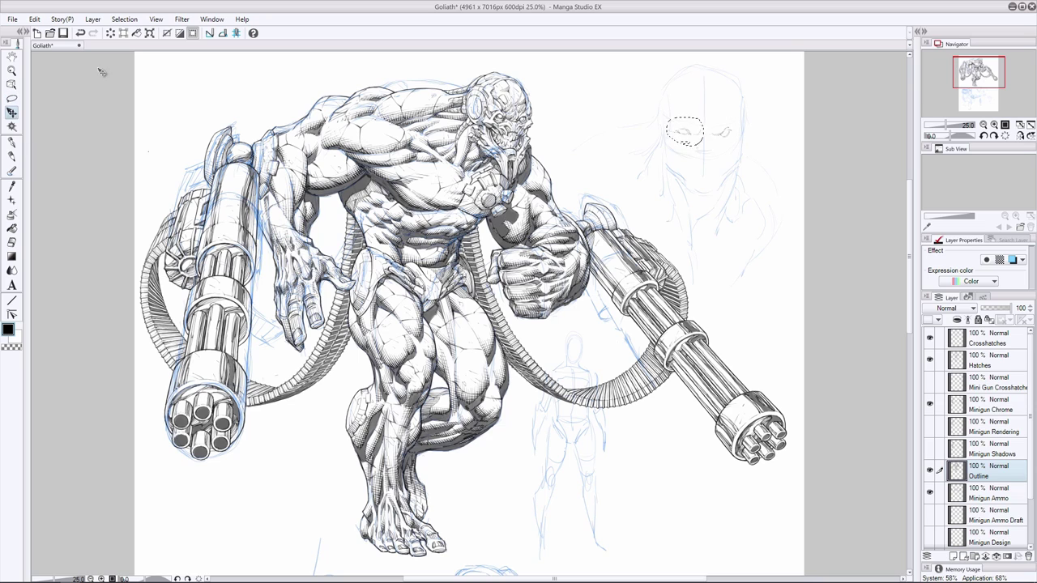
- Clear the selection and sketch a pair of glaring eyes on the rough head study beside the figure
{"action": "key", "text": "ctrl+d"}
{"action": "left_click_drag", "start_coordinate": [678, 128], "coordinate": [733, 138]}
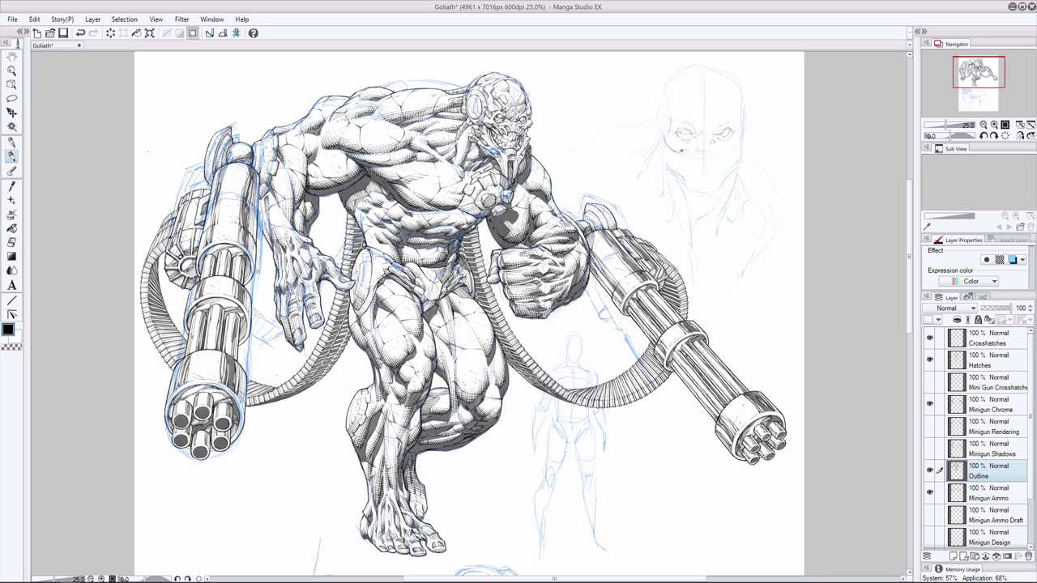
{"action": "mouse_move", "coordinate": [729, 151]}
{"action": "left_mouse_down"}
{"action": "mouse_move", "coordinate": [687, 160]}
{"action": "mouse_move", "coordinate": [723, 151]}
{"action": "mouse_move", "coordinate": [707, 167]}
{"action": "mouse_move", "coordinate": [684, 158]}
{"action": "mouse_move", "coordinate": [689, 170]}
{"action": "mouse_move", "coordinate": [722, 173]}
{"action": "mouse_move", "coordinate": [683, 166]}
{"action": "mouse_move", "coordinate": [721, 162]}
{"action": "mouse_move", "coordinate": [713, 154]}
{"action": "mouse_move", "coordinate": [700, 162]}
{"action": "mouse_move", "coordinate": [724, 167]}
{"action": "mouse_move", "coordinate": [689, 172]}
{"action": "mouse_move", "coordinate": [718, 150]}
{"action": "left_mouse_up"}
{"action": "key", "text": "ctrl+z"}
- Sketch the skull-like mouth with bared teeth and a breathing tube running down from the chin of the head study
{"action": "left_click", "coordinate": [12, 98]}
{"action": "left_click", "coordinate": [13, 157]}
{"action": "left_click", "coordinate": [12, 242]}
{"action": "left_click", "coordinate": [12, 157]}
{"action": "mouse_move", "coordinate": [693, 186]}
{"action": "left_mouse_down"}
{"action": "mouse_move", "coordinate": [710, 220]}
{"action": "mouse_move", "coordinate": [699, 222]}
{"action": "left_mouse_up"}
{"action": "mouse_move", "coordinate": [679, 152]}
{"action": "left_mouse_down"}
{"action": "mouse_move", "coordinate": [680, 165]}
{"action": "mouse_move", "coordinate": [723, 176]}
{"action": "mouse_move", "coordinate": [684, 173]}
{"action": "mouse_move", "coordinate": [720, 179]}
{"action": "mouse_move", "coordinate": [698, 219]}
{"action": "left_mouse_up"}
{"action": "key", "text": "ctrl+z"}
{"action": "left_click", "coordinate": [12, 242]}
{"action": "left_click", "coordinate": [11, 157]}
{"action": "left_click_drag", "start_coordinate": [730, 181], "coordinate": [721, 201]}
{"action": "left_click", "coordinate": [930, 492]}
{"action": "left_click", "coordinate": [929, 492]}
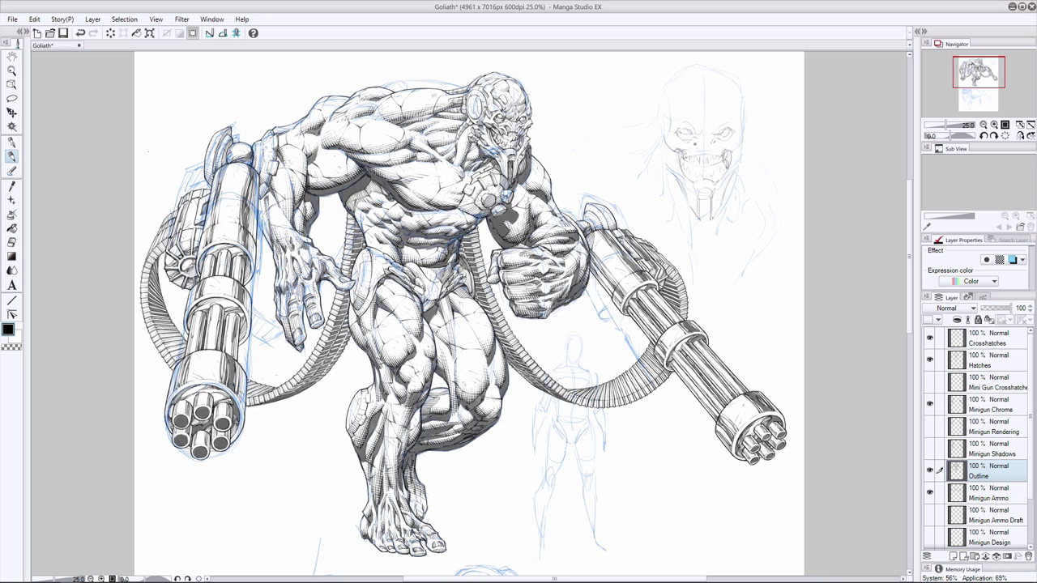
- Sketch the cheekbone and jaw edges on both sides of the face, running down towards the chin tube
{"action": "mouse_move", "coordinate": [668, 155]}
{"action": "left_mouse_down"}
{"action": "mouse_move", "coordinate": [673, 172]}
{"action": "mouse_move", "coordinate": [739, 161]}
{"action": "mouse_move", "coordinate": [732, 175]}
{"action": "mouse_move", "coordinate": [677, 176]}
{"action": "left_mouse_up"}
{"action": "key", "text": "e"}
{"action": "key", "text": "p"}
{"action": "left_click_drag", "start_coordinate": [659, 143], "coordinate": [667, 170]}
{"action": "left_click_drag", "start_coordinate": [745, 145], "coordinate": [742, 156]}
{"action": "scroll", "coordinate": [1025, 441], "scroll_direction": "down", "scroll_amount": 2}
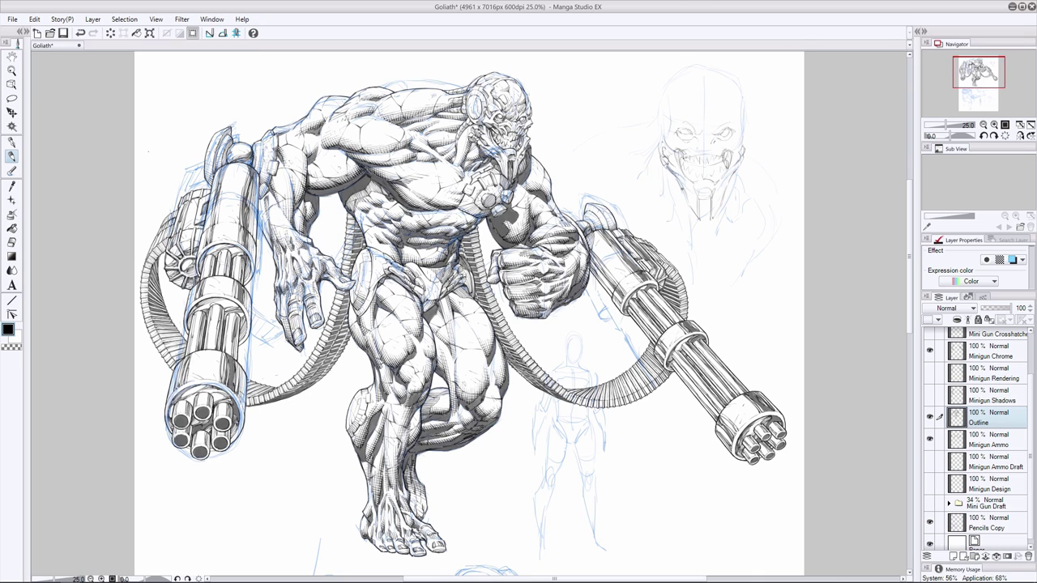
{"action": "left_click_drag", "start_coordinate": [669, 172], "coordinate": [684, 191]}
{"action": "left_click_drag", "start_coordinate": [739, 166], "coordinate": [731, 177]}
- Sketch curved ear plates along both temples of the head study, erasing stray lines
{"action": "left_click_drag", "start_coordinate": [665, 119], "coordinate": [670, 137]}
{"action": "left_click_drag", "start_coordinate": [741, 112], "coordinate": [738, 132]}
{"action": "left_click_drag", "start_coordinate": [668, 93], "coordinate": [667, 130]}
{"action": "key", "text": "e"}
{"action": "key", "text": "p"}
{"action": "left_click_drag", "start_coordinate": [663, 85], "coordinate": [662, 135]}
{"action": "mouse_move", "coordinate": [659, 93]}
{"action": "left_mouse_down"}
{"action": "mouse_move", "coordinate": [668, 82]}
{"action": "mouse_move", "coordinate": [667, 101]}
{"action": "left_mouse_up"}
{"action": "key", "text": "ctrl+z"}
{"action": "left_click_drag", "start_coordinate": [742, 91], "coordinate": [741, 135]}
{"action": "left_click_drag", "start_coordinate": [662, 90], "coordinate": [657, 136]}
{"action": "left_click", "coordinate": [12, 242]}
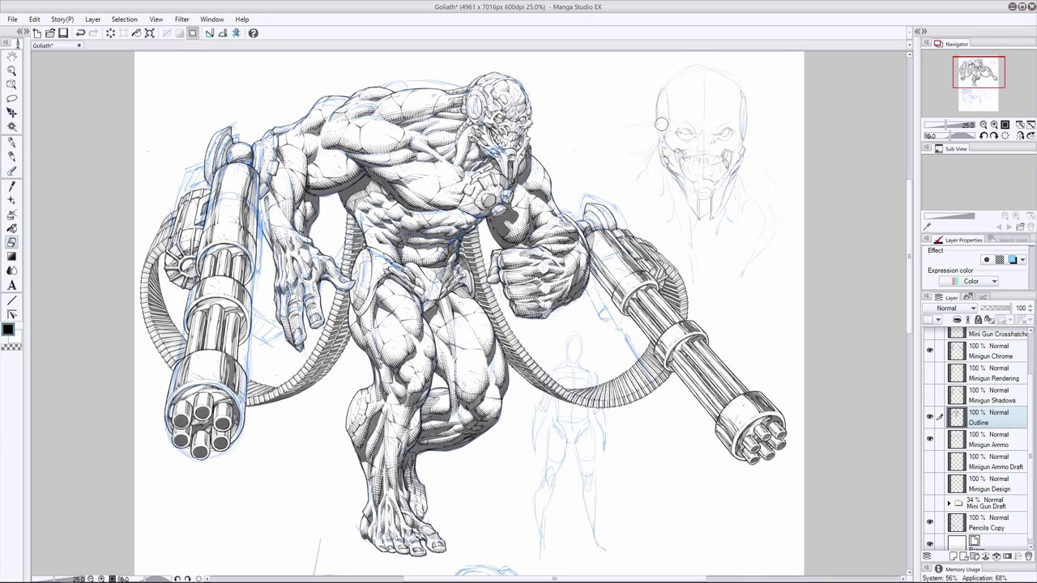
- Rework both ear plates with inner contours and longer outer edges, cleaning up the temples with the eraser
{"action": "left_click", "coordinate": [12, 156]}
{"action": "left_click_drag", "start_coordinate": [661, 96], "coordinate": [665, 137]}
{"action": "mouse_move", "coordinate": [728, 122]}
{"action": "left_mouse_down"}
{"action": "mouse_move", "coordinate": [740, 100]}
{"action": "mouse_move", "coordinate": [674, 130]}
{"action": "left_mouse_up"}
{"action": "left_click", "coordinate": [12, 243]}
{"action": "left_click", "coordinate": [11, 156]}
{"action": "left_click_drag", "start_coordinate": [668, 85], "coordinate": [671, 113]}
{"action": "key", "text": "e"}
{"action": "mouse_move", "coordinate": [730, 68]}
{"action": "left_mouse_down"}
{"action": "mouse_move", "coordinate": [738, 78]}
{"action": "mouse_move", "coordinate": [728, 121]}
{"action": "left_mouse_up"}
{"action": "key", "text": "p"}
{"action": "left_click_drag", "start_coordinate": [734, 86], "coordinate": [749, 136]}
{"action": "left_click_drag", "start_coordinate": [657, 92], "coordinate": [659, 136]}
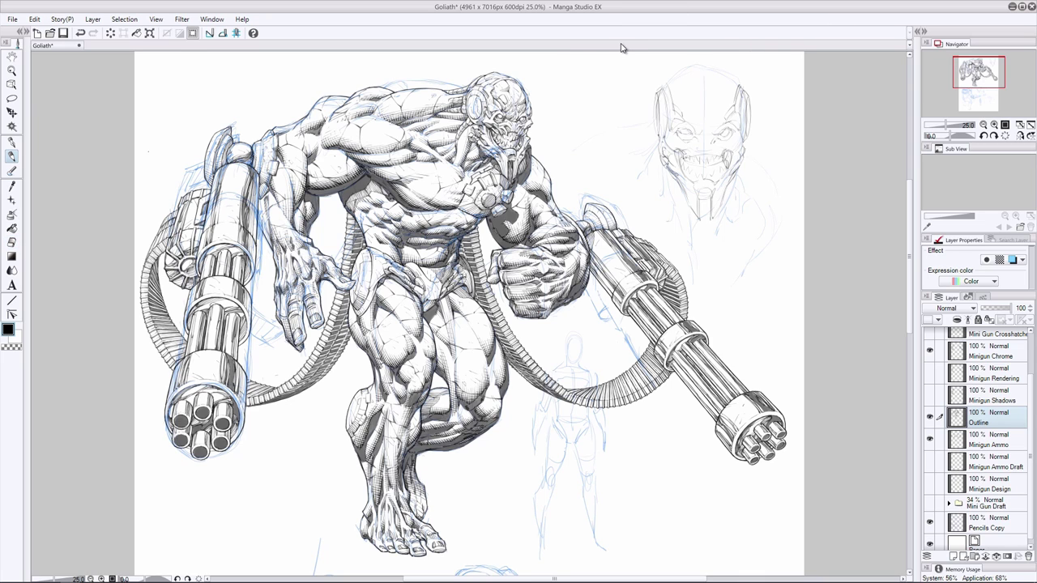
- Undo the last ear plate strokes, sketch the skull cap's curve and extend the lines beside the chin tube
{"action": "key", "text": "ctrl+z"}
{"action": "key", "text": "ctrl+z"}
{"action": "left_click_drag", "start_coordinate": [717, 69], "coordinate": [739, 85]}
{"action": "left_click_drag", "start_coordinate": [723, 190], "coordinate": [712, 224]}
{"action": "left_click_drag", "start_coordinate": [685, 191], "coordinate": [700, 224]}
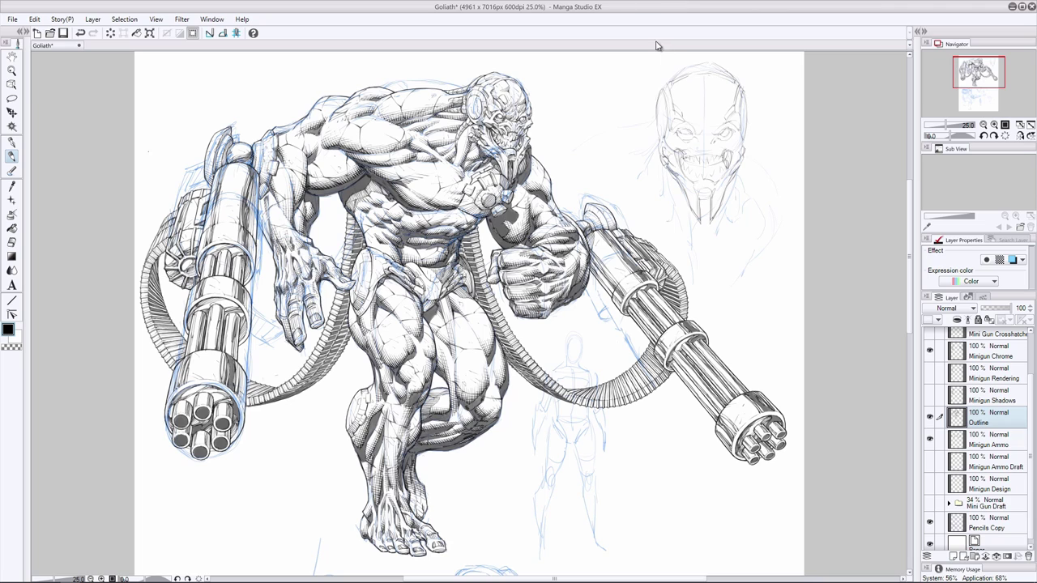
- Draw the neck and shoulder contours below the head study and hide the Pencils Copy layer
{"action": "mouse_move", "coordinate": [689, 198]}
{"action": "left_mouse_down"}
{"action": "mouse_move", "coordinate": [691, 244]}
{"action": "mouse_move", "coordinate": [675, 233]}
{"action": "left_mouse_up"}
{"action": "key", "text": "ctrl+z"}
{"action": "left_click_drag", "start_coordinate": [739, 166], "coordinate": [717, 229]}
{"action": "mouse_move", "coordinate": [710, 213]}
{"action": "left_mouse_down"}
{"action": "mouse_move", "coordinate": [703, 229]}
{"action": "mouse_move", "coordinate": [714, 239]}
{"action": "left_mouse_up"}
{"action": "mouse_move", "coordinate": [749, 199]}
{"action": "left_mouse_down"}
{"action": "mouse_move", "coordinate": [743, 211]}
{"action": "mouse_move", "coordinate": [763, 215]}
{"action": "mouse_move", "coordinate": [758, 246]}
{"action": "mouse_move", "coordinate": [739, 285]}
{"action": "mouse_move", "coordinate": [715, 300]}
{"action": "left_mouse_up"}
{"action": "key", "text": "ctrl+z"}
{"action": "mouse_move", "coordinate": [755, 260]}
{"action": "left_mouse_down"}
{"action": "mouse_move", "coordinate": [775, 228]}
{"action": "mouse_move", "coordinate": [776, 188]}
{"action": "left_mouse_up"}
{"action": "left_click_drag", "start_coordinate": [630, 127], "coordinate": [576, 153]}
{"action": "left_click_drag", "start_coordinate": [711, 198], "coordinate": [699, 202]}
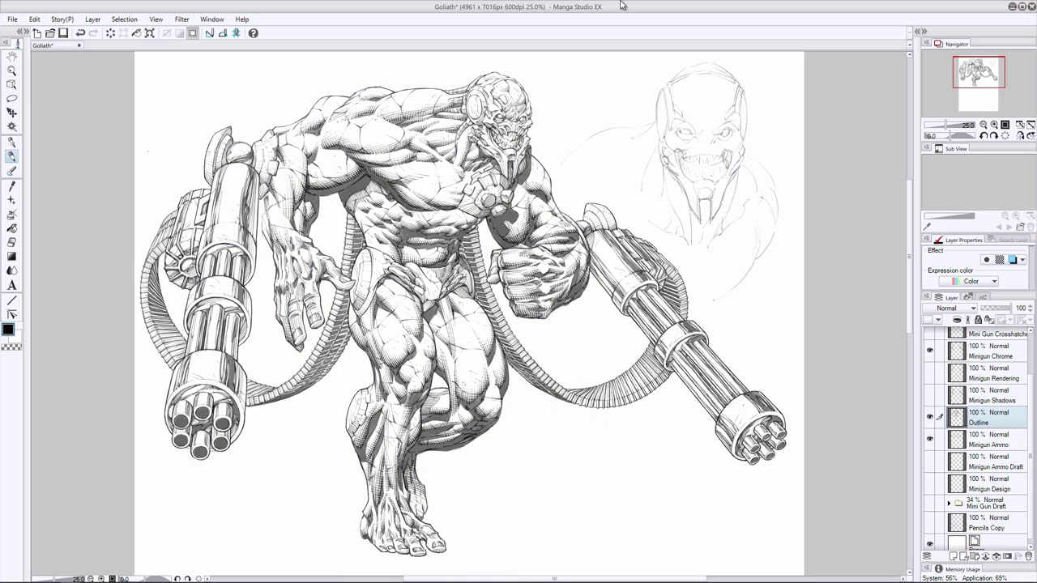
- Strengthen the eye and ear plate lines and add hanging cable lines at both sides of the head
{"action": "left_click_drag", "start_coordinate": [711, 134], "coordinate": [716, 144]}
{"action": "mouse_move", "coordinate": [730, 137]}
{"action": "left_mouse_down"}
{"action": "mouse_move", "coordinate": [685, 148]}
{"action": "mouse_move", "coordinate": [720, 158]}
{"action": "left_mouse_up"}
{"action": "left_click_drag", "start_coordinate": [660, 98], "coordinate": [658, 133]}
{"action": "left_click_drag", "start_coordinate": [745, 106], "coordinate": [748, 128]}
{"action": "left_click_drag", "start_coordinate": [657, 133], "coordinate": [661, 195]}
{"action": "left_click_drag", "start_coordinate": [739, 141], "coordinate": [745, 190]}
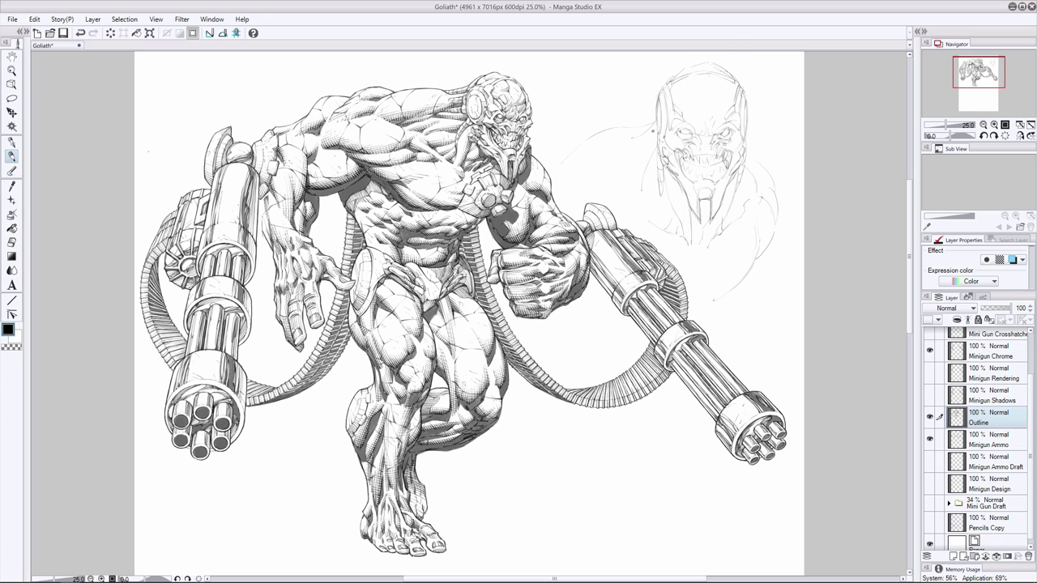
{"action": "left_click_drag", "start_coordinate": [657, 137], "coordinate": [652, 149]}
- Erase and redraw the creases beneath the right-hand eye and beside the nose of the head study
{"action": "key", "text": "e"}
{"action": "key", "text": "p"}
{"action": "left_click_drag", "start_coordinate": [718, 143], "coordinate": [727, 146]}
{"action": "key", "text": "e"}
{"action": "mouse_move", "coordinate": [716, 140]}
{"action": "left_mouse_down"}
{"action": "mouse_move", "coordinate": [686, 145]}
{"action": "mouse_move", "coordinate": [692, 159]}
{"action": "mouse_move", "coordinate": [719, 155]}
{"action": "left_mouse_up"}
{"action": "key", "text": "p"}
{"action": "left_click", "coordinate": [12, 242]}
{"action": "left_click", "coordinate": [11, 157]}
{"action": "left_click", "coordinate": [11, 242]}
{"action": "left_click", "coordinate": [11, 156]}
{"action": "left_click", "coordinate": [12, 242]}
- Refine the left-hand eye, nose and cheek creases of the head study, alternating pen and eraser
{"action": "mouse_move", "coordinate": [688, 144]}
{"action": "left_mouse_down"}
{"action": "mouse_move", "coordinate": [693, 160]}
{"action": "mouse_move", "coordinate": [725, 159]}
{"action": "mouse_move", "coordinate": [697, 157]}
{"action": "left_mouse_up"}
{"action": "key", "text": "p"}
{"action": "key", "text": "e"}
{"action": "left_click_drag", "start_coordinate": [689, 138], "coordinate": [681, 144]}
{"action": "key", "text": "p"}
{"action": "key", "text": "e"}
{"action": "key", "text": "p"}
{"action": "key", "text": "e"}
{"action": "key", "text": "p"}
{"action": "key", "text": "e"}
{"action": "key", "text": "p"}
{"action": "mouse_move", "coordinate": [715, 160]}
{"action": "left_mouse_down"}
{"action": "mouse_move", "coordinate": [687, 165]}
{"action": "mouse_move", "coordinate": [719, 164]}
{"action": "left_mouse_up"}
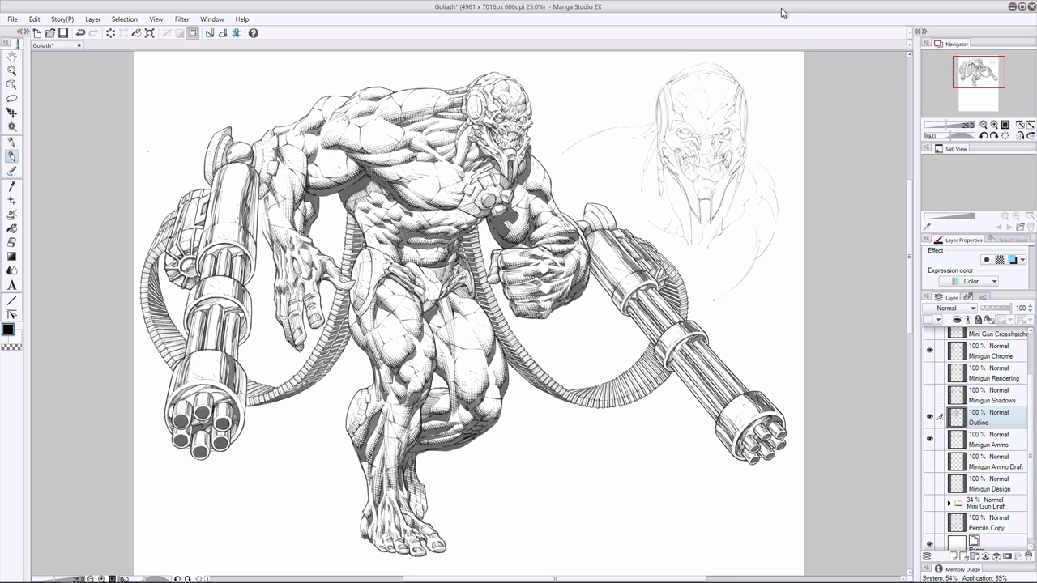
- Erase and redraw the left-hand eye of the head study as a larger, rounded eyeball
{"action": "key", "text": "e"}
{"action": "key", "text": "p"}
{"action": "key", "text": "e"}
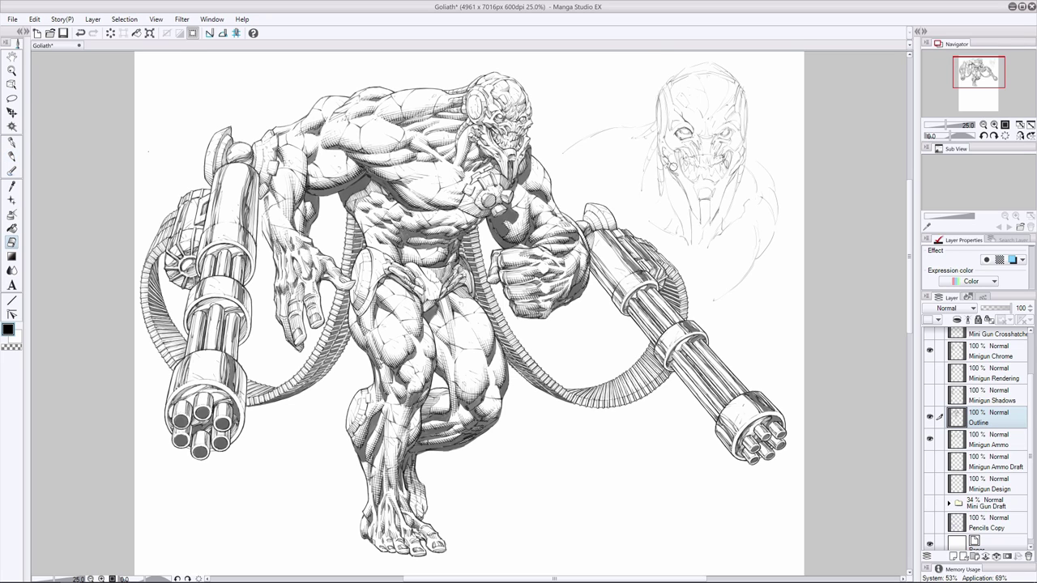
{"action": "key", "text": "p"}
{"action": "left_click", "coordinate": [11, 242]}
{"action": "key", "text": "p"}
{"action": "key", "text": "e"}
{"action": "key", "text": "p"}
{"action": "key", "text": "e"}
{"action": "key", "text": "p"}
{"action": "key", "text": "e"}
{"action": "key", "text": "p"}
{"action": "key", "text": "e"}
{"action": "key", "text": "p"}
{"action": "key", "text": "e"}
{"action": "key", "text": "p"}
{"action": "key", "text": "e"}
{"action": "key", "text": "p"}
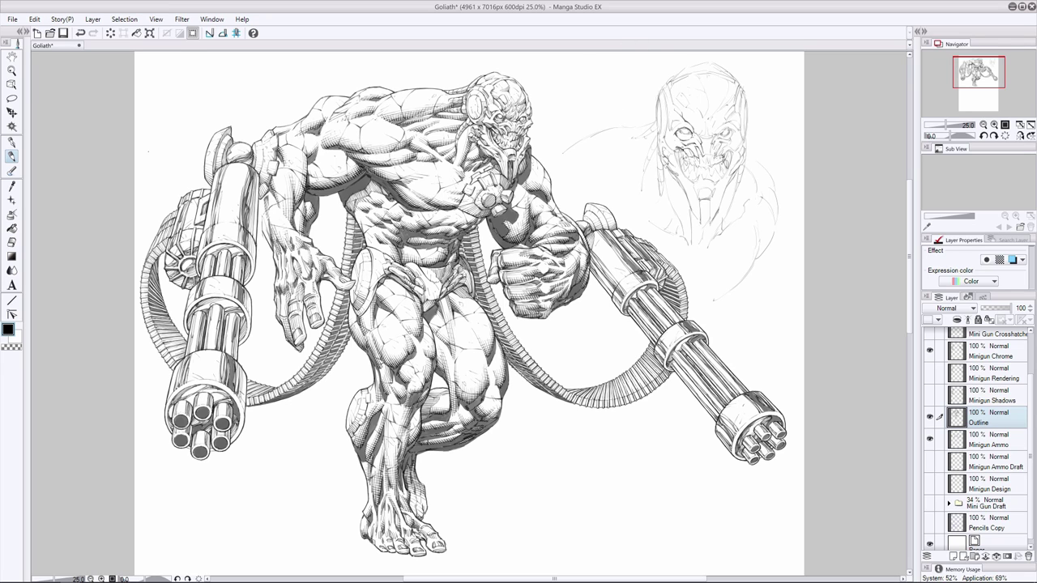
- Redraw the right-hand eye to match and add pupils and darker rims to both eyes
{"action": "key", "text": "e"}
{"action": "key", "text": "p"}
{"action": "key", "text": "e"}
{"action": "key", "text": "p"}
{"action": "key", "text": "e"}
{"action": "key", "text": "p"}
{"action": "left_click_drag", "start_coordinate": [732, 131], "coordinate": [728, 138]}
{"action": "key", "text": "e"}
{"action": "key", "text": "p"}
{"action": "key", "text": "e"}
{"action": "key", "text": "p"}
{"action": "key", "text": "e"}
{"action": "key", "text": "p"}
{"action": "key", "text": "e"}
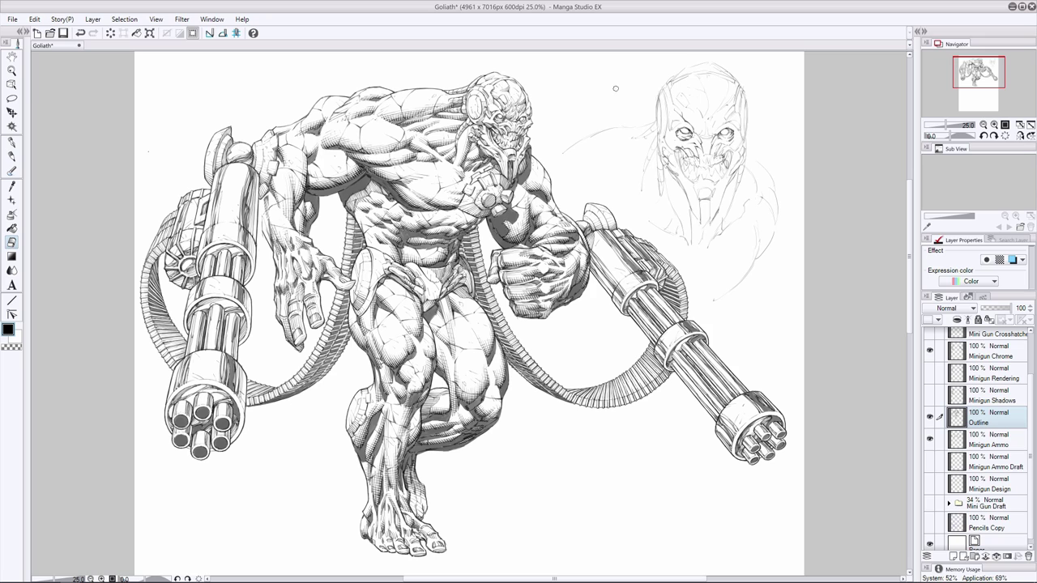
- Redraw the nose and the upper lip line of the head study, erasing the old strokes
{"action": "key", "text": "p"}
{"action": "left_click_drag", "start_coordinate": [726, 145], "coordinate": [718, 157]}
{"action": "left_click", "coordinate": [11, 243]}
{"action": "left_click", "coordinate": [11, 157]}
{"action": "key", "text": "e"}
{"action": "key", "text": "p"}
{"action": "key", "text": "e"}
{"action": "key", "text": "p"}
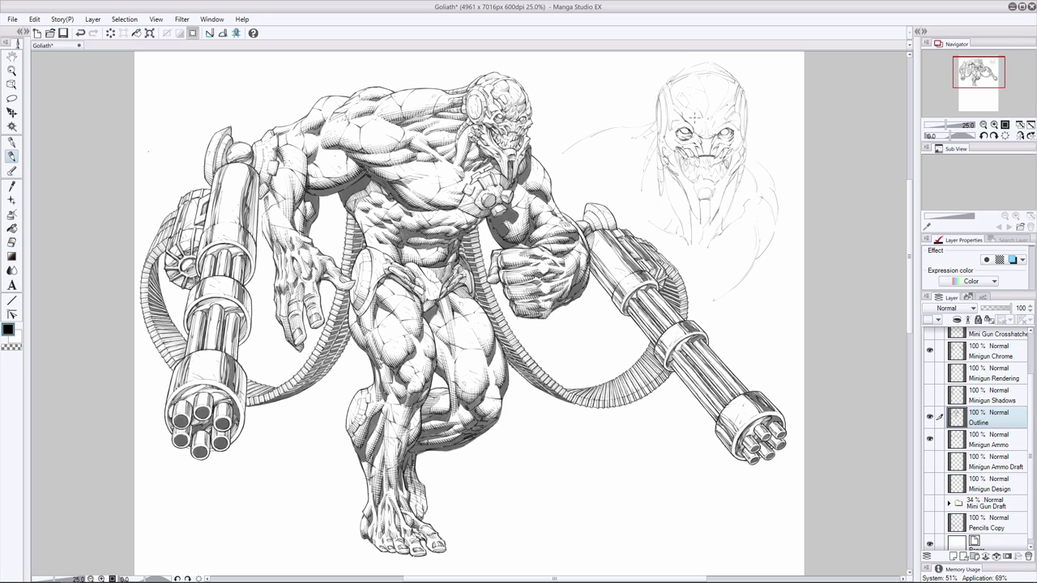
- Darken the brow ridge and nose bridge between the eyes of the head study
{"action": "key", "text": "e"}
{"action": "key", "text": "p"}
{"action": "left_click_drag", "start_coordinate": [699, 132], "coordinate": [706, 135]}
{"action": "key", "text": "e"}
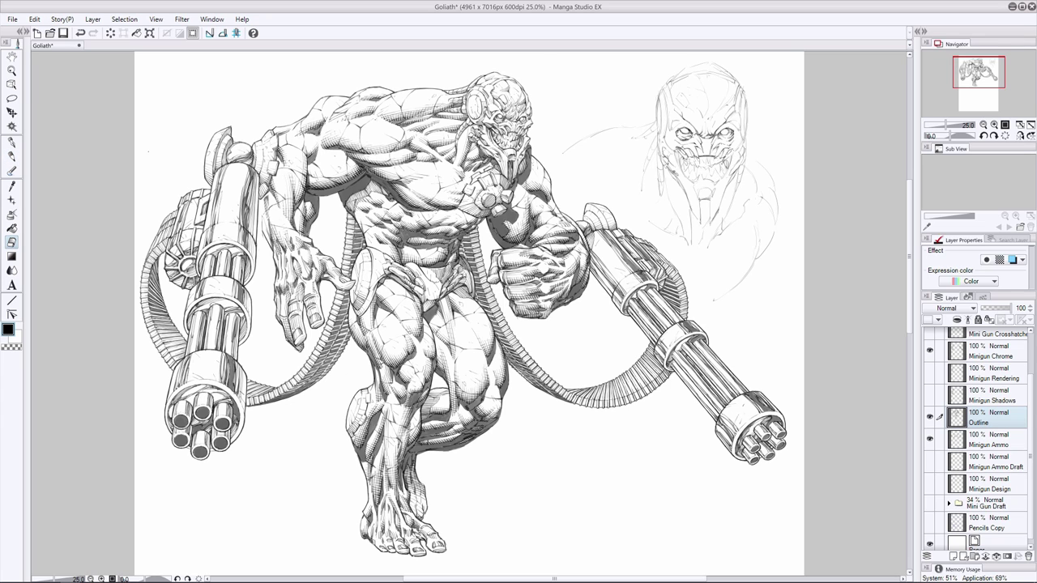
- Rework the upper mouth edge and the cheek folds at the left corner of the mouth
{"action": "left_click", "coordinate": [12, 158]}
{"action": "key", "text": "e"}
{"action": "key", "text": "p"}
{"action": "key", "text": "e"}
{"action": "key", "text": "p"}
{"action": "left_click_drag", "start_coordinate": [681, 158], "coordinate": [682, 166]}
{"action": "key", "text": "e"}
{"action": "key", "text": "p"}
{"action": "key", "text": "ctrl+z"}
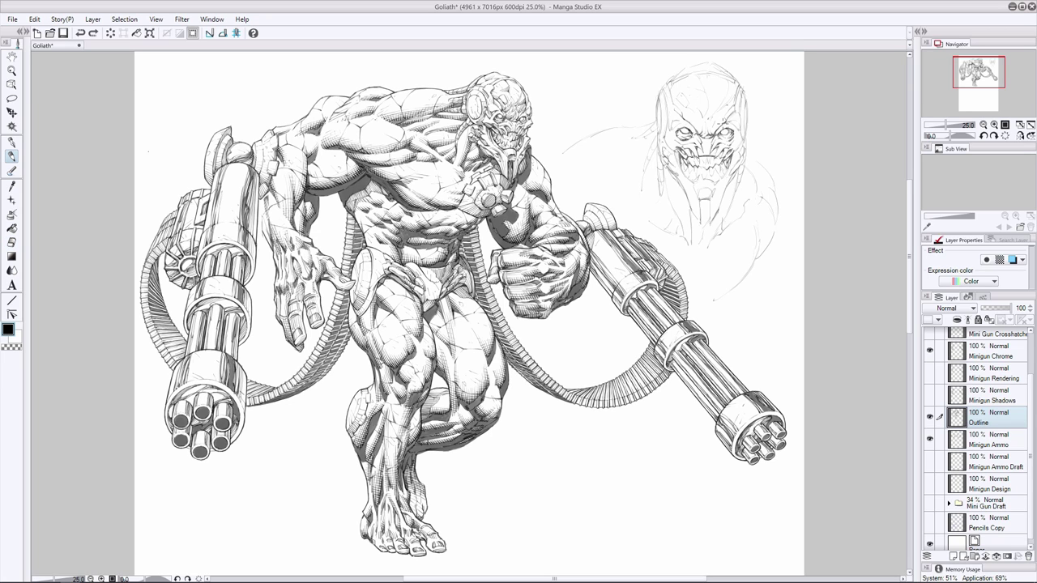
- Draw sharp upper teeth along the mouth of the head study, cleaning up with the eraser
{"action": "left_click_drag", "start_coordinate": [677, 117], "coordinate": [683, 126]}
{"action": "key", "text": "ctrl+z"}
{"action": "left_click", "coordinate": [10, 243]}
{"action": "left_click", "coordinate": [12, 158]}
{"action": "left_click_drag", "start_coordinate": [706, 162], "coordinate": [714, 165]}
{"action": "left_click_drag", "start_coordinate": [716, 155], "coordinate": [719, 164]}
{"action": "key", "text": "e"}
{"action": "key", "text": "p"}
- Draw the lower row of clenched teeth and the lower gum line above the chin piece
{"action": "left_click_drag", "start_coordinate": [700, 183], "coordinate": [714, 178]}
{"action": "key", "text": "ctrl+z"}
{"action": "key", "text": "e"}
{"action": "key", "text": "p"}
{"action": "mouse_move", "coordinate": [715, 175]}
{"action": "left_mouse_down"}
{"action": "mouse_move", "coordinate": [727, 165]}
{"action": "mouse_move", "coordinate": [694, 176]}
{"action": "left_mouse_up"}
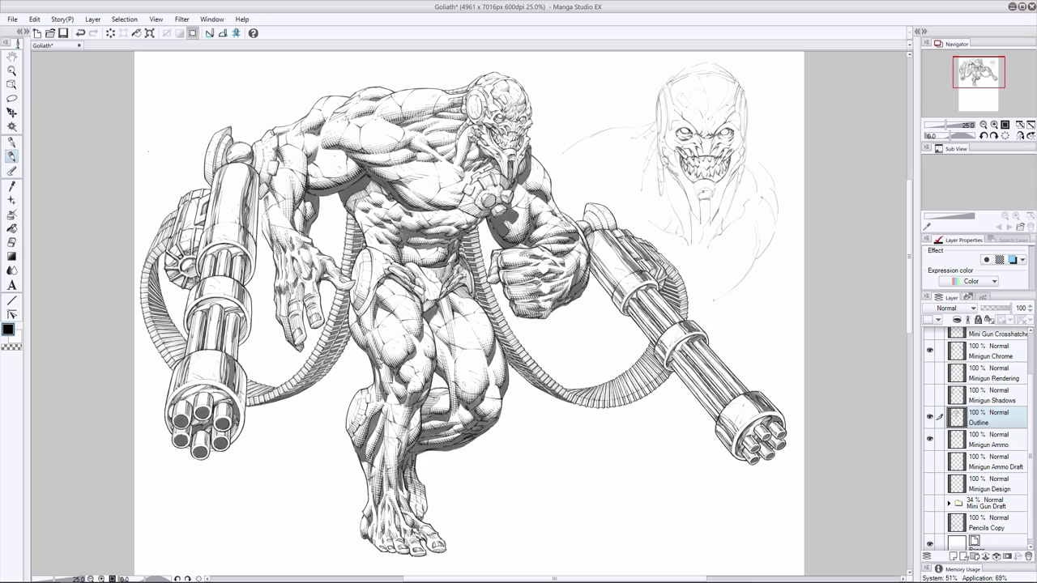
- Clean up the centre of the chin piece below the lower teeth, undoing the last stroke
{"action": "left_click", "coordinate": [10, 242]}
{"action": "mouse_move", "coordinate": [704, 185]}
{"action": "left_mouse_down"}
{"action": "mouse_move", "coordinate": [713, 196]}
{"action": "mouse_move", "coordinate": [702, 198]}
{"action": "left_mouse_up"}
{"action": "left_click", "coordinate": [11, 157]}
{"action": "left_click", "coordinate": [11, 242]}
{"action": "left_click", "coordinate": [10, 159]}
{"action": "key", "text": "ctrl+z"}
- Rework the cheek contours on both sides of the mouth, drawing folds and erasing stray sketch lines
{"action": "left_click_drag", "start_coordinate": [676, 152], "coordinate": [680, 171]}
{"action": "left_click", "coordinate": [11, 243]}
{"action": "left_click", "coordinate": [11, 157]}
{"action": "key", "text": "e"}
{"action": "left_click_drag", "start_coordinate": [743, 162], "coordinate": [731, 166]}
{"action": "key", "text": "p"}
{"action": "left_click", "coordinate": [10, 242]}
{"action": "left_click_drag", "start_coordinate": [666, 152], "coordinate": [669, 162]}
{"action": "left_click", "coordinate": [12, 157]}
{"action": "left_click", "coordinate": [11, 242]}
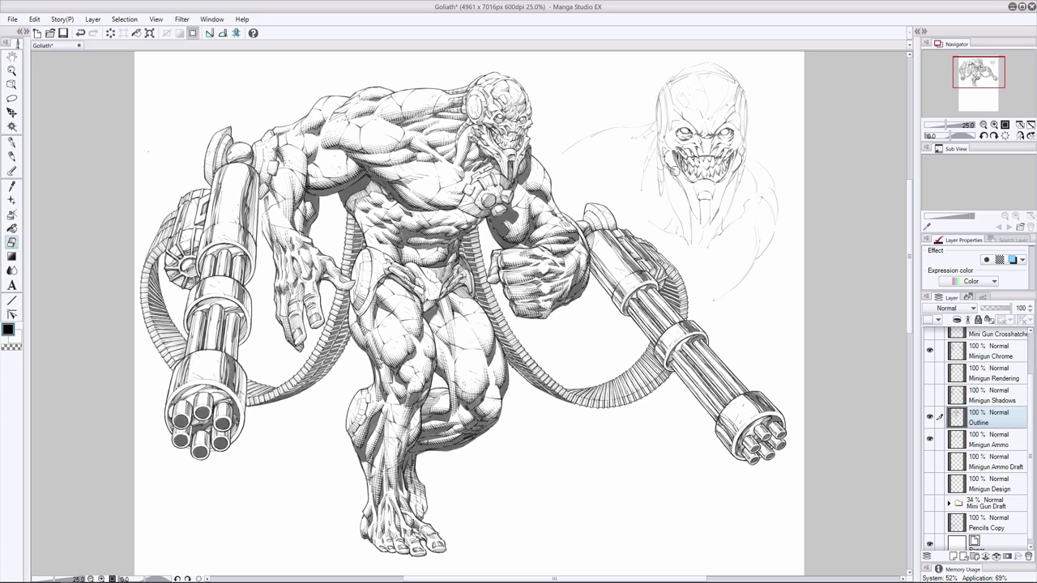
- Erase the rough jaw lines beneath both mouth corners and redraw them more cleanly
{"action": "left_click_drag", "start_coordinate": [675, 171], "coordinate": [666, 159]}
{"action": "left_click", "coordinate": [12, 156]}
{"action": "left_click", "coordinate": [11, 242]}
{"action": "left_click_drag", "start_coordinate": [681, 184], "coordinate": [676, 177]}
{"action": "left_click", "coordinate": [11, 156]}
{"action": "left_click", "coordinate": [11, 242]}
{"action": "mouse_move", "coordinate": [727, 182]}
{"action": "left_mouse_down"}
{"action": "mouse_move", "coordinate": [731, 173]}
{"action": "mouse_move", "coordinate": [718, 198]}
{"action": "mouse_move", "coordinate": [730, 185]}
{"action": "left_mouse_up"}
{"action": "left_click", "coordinate": [12, 157]}
- Define the outer jaw edges from both cheeks down toward the chin piece
{"action": "key", "text": "e"}
{"action": "key", "text": "p"}
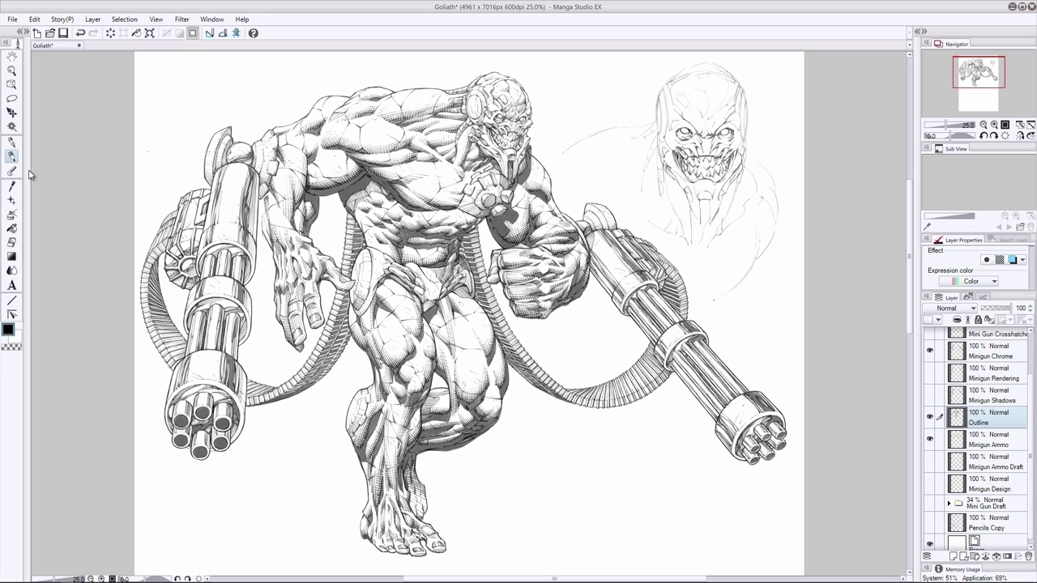
{"action": "key", "text": "e"}
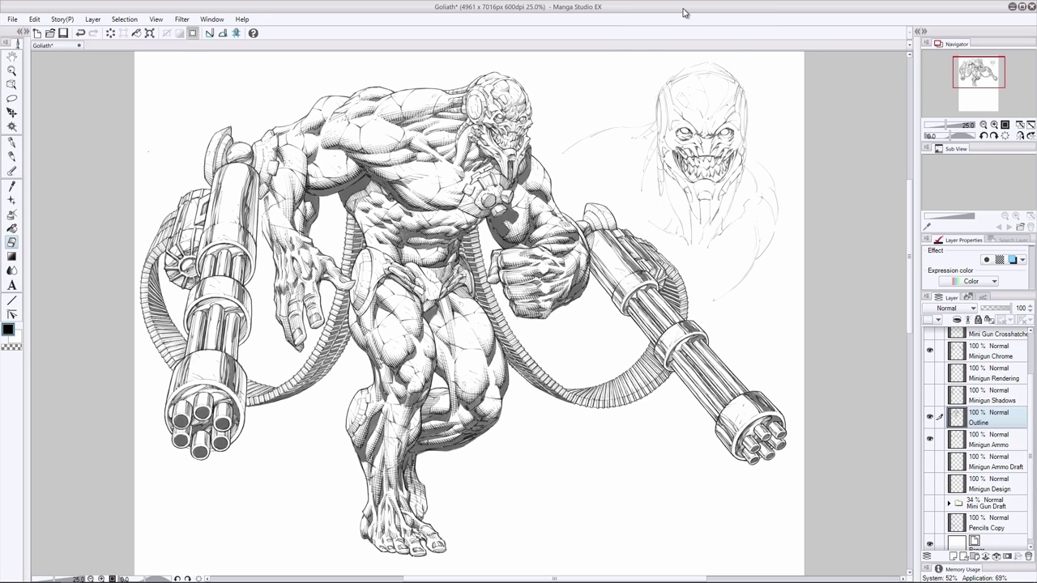
{"action": "key", "text": "p"}
{"action": "key", "text": "e"}
{"action": "key", "text": "p"}
{"action": "left_click_drag", "start_coordinate": [665, 155], "coordinate": [661, 162]}
{"action": "left_click_drag", "start_coordinate": [738, 174], "coordinate": [728, 190]}
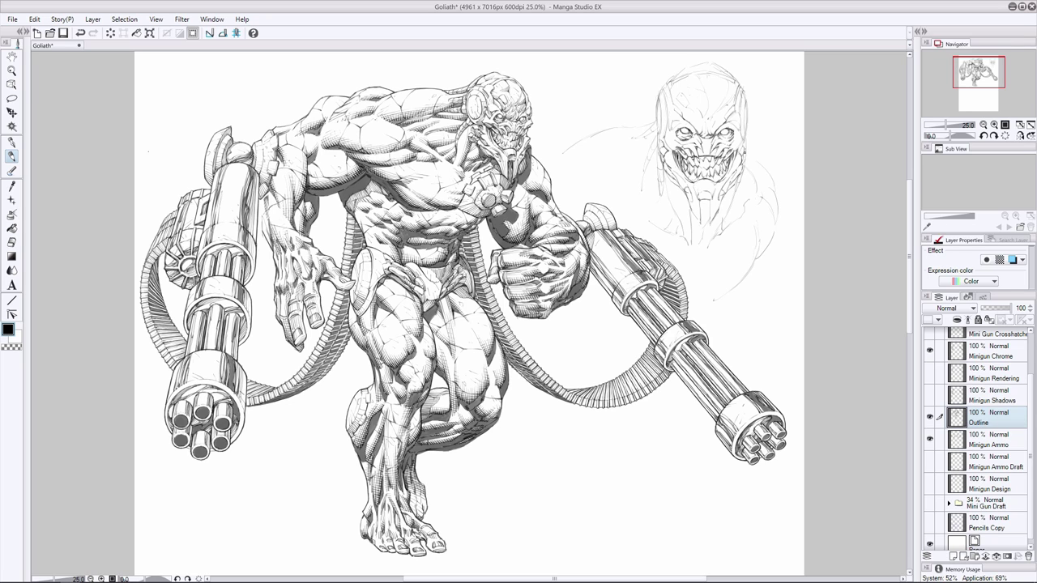
- Refine the cheek and jaw details around the mouth with alternating pen and eraser strokes
{"action": "key", "text": "e"}
{"action": "key", "text": "p"}
{"action": "key", "text": "e"}
{"action": "key", "text": "p"}
{"action": "key", "text": "e"}
{"action": "key", "text": "p"}
{"action": "key", "text": "e"}
{"action": "key", "text": "p"}
{"action": "key", "text": "ctrl+z"}
{"action": "key", "text": "ctrl+y"}
{"action": "key", "text": "e"}
{"action": "key", "text": "p"}
{"action": "key", "text": "e"}
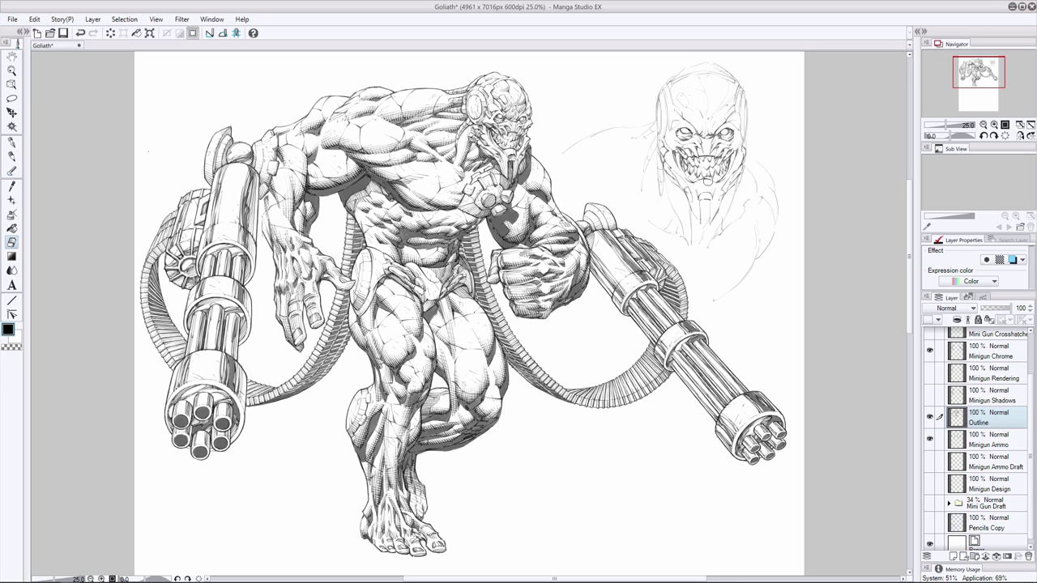
- Tighten the facial lines between the eyes and the mouth, comparing the last stroke by undoing and redoing it
{"action": "key", "text": "p"}
{"action": "key", "text": "e"}
{"action": "key", "text": "p"}
{"action": "key", "text": "e"}
{"action": "left_click", "coordinate": [11, 157]}
{"action": "key", "text": "ctrl+z"}
{"action": "key", "text": "ctrl+y"}
{"action": "key", "text": "e"}
{"action": "key", "text": "p"}
- Rework the right cheekbone and draw the contours beside both eyes at the temples
{"action": "left_click", "coordinate": [10, 242]}
{"action": "left_click_drag", "start_coordinate": [741, 140], "coordinate": [734, 153]}
{"action": "left_click", "coordinate": [13, 155]}
{"action": "key", "text": "e"}
{"action": "key", "text": "p"}
{"action": "key", "text": "ctrl+z"}
{"action": "left_click_drag", "start_coordinate": [664, 124], "coordinate": [667, 137]}
{"action": "left_click_drag", "start_coordinate": [741, 121], "coordinate": [745, 136]}
{"action": "left_click", "coordinate": [12, 242]}
{"action": "left_click", "coordinate": [12, 156]}
{"action": "key", "text": "e"}
{"action": "key", "text": "p"}
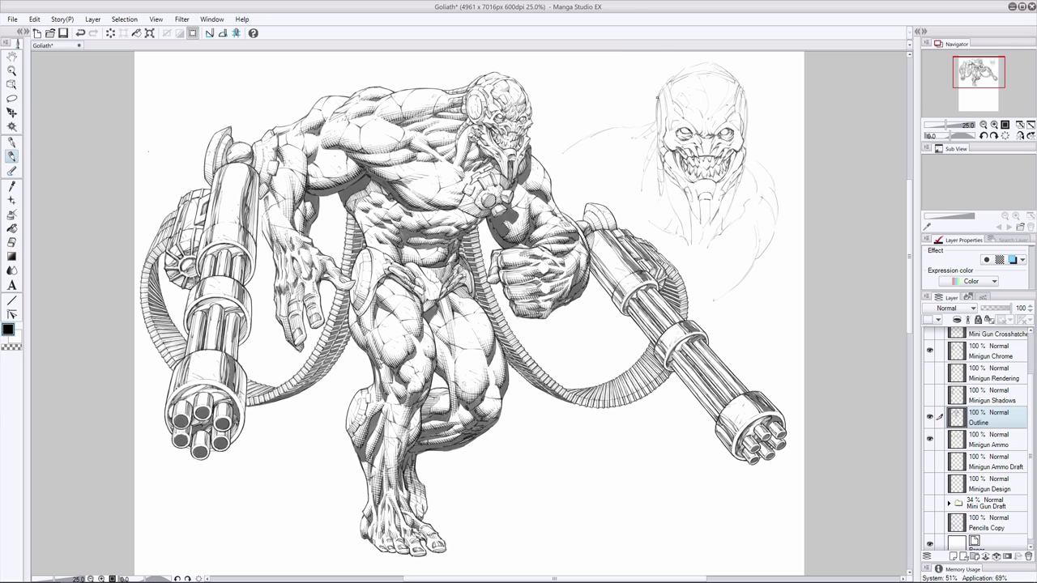
- Erase and redraw the outline of the left ear piece down the side of the head
{"action": "left_click", "coordinate": [12, 242]}
{"action": "left_click_drag", "start_coordinate": [658, 101], "coordinate": [660, 137]}
{"action": "left_click", "coordinate": [12, 156]}
{"action": "key", "text": "ctrl+z"}
{"action": "left_click_drag", "start_coordinate": [656, 100], "coordinate": [664, 137]}
{"action": "key", "text": "e"}
{"action": "key", "text": "p"}
{"action": "key", "text": "e"}
{"action": "key", "text": "p"}
- Draw the outline of the right ear piece and trim its outer edge with the eraser
{"action": "left_click_drag", "start_coordinate": [746, 98], "coordinate": [746, 143]}
{"action": "key", "text": "e"}
{"action": "mouse_move", "coordinate": [748, 105]}
{"action": "left_mouse_down"}
{"action": "mouse_move", "coordinate": [725, 87]}
{"action": "mouse_move", "coordinate": [746, 134]}
{"action": "left_mouse_up"}
{"action": "left_click", "coordinate": [13, 156]}
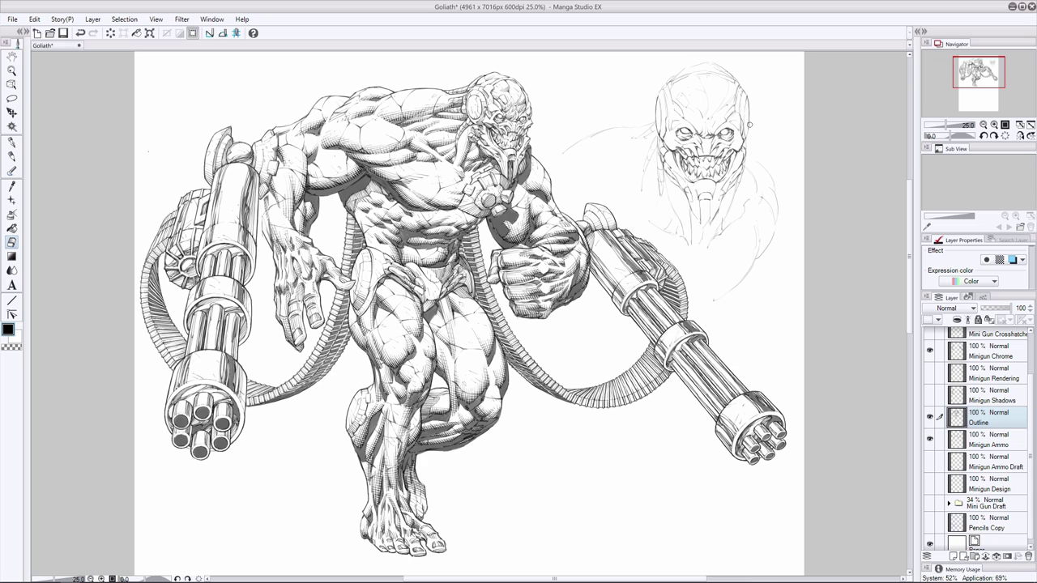
{"action": "left_click", "coordinate": [11, 156]}
{"action": "left_click", "coordinate": [13, 243]}
{"action": "mouse_move", "coordinate": [746, 98]}
{"action": "left_mouse_down"}
{"action": "mouse_move", "coordinate": [748, 121]}
{"action": "mouse_move", "coordinate": [749, 106]}
{"action": "left_mouse_up"}
{"action": "left_click", "coordinate": [11, 156]}
{"action": "left_click", "coordinate": [12, 243]}
{"action": "left_click_drag", "start_coordinate": [748, 111], "coordinate": [748, 130]}
{"action": "left_click", "coordinate": [12, 157]}
- Refine the upper temples above both ear pieces and add plate lines to the left forehead
{"action": "key", "text": "e"}
{"action": "key", "text": "p"}
{"action": "left_click", "coordinate": [12, 242]}
{"action": "left_click_drag", "start_coordinate": [740, 89], "coordinate": [741, 103]}
{"action": "left_click", "coordinate": [11, 156]}
{"action": "left_click_drag", "start_coordinate": [667, 83], "coordinate": [670, 105]}
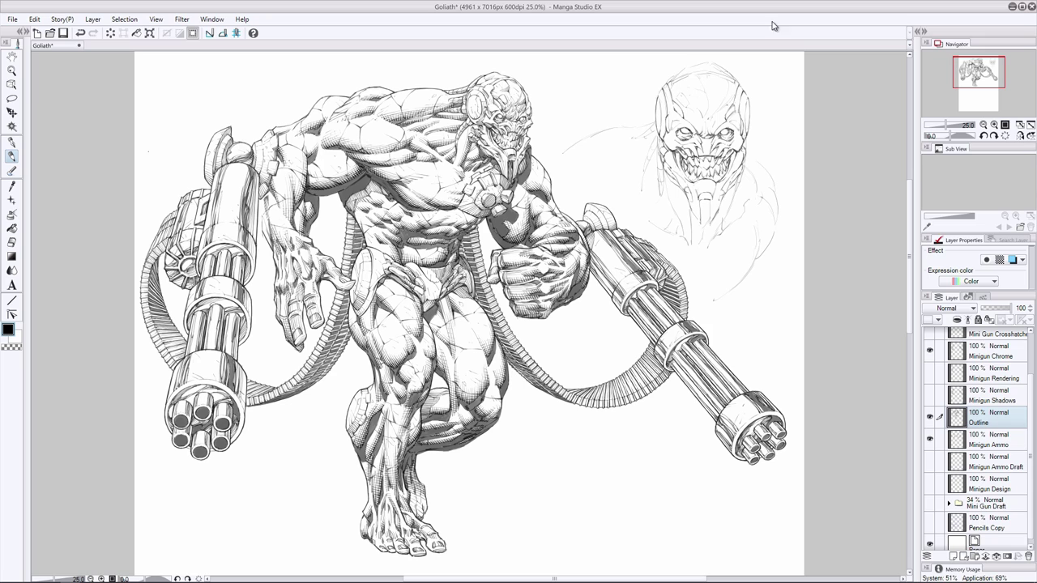
{"action": "key", "text": "e"}
{"action": "key", "text": "p"}
{"action": "key", "text": "e"}
- Draw the edges of the chin piece and its upper joint below the mouth
{"action": "left_click", "coordinate": [11, 142]}
{"action": "left_click", "coordinate": [12, 156]}
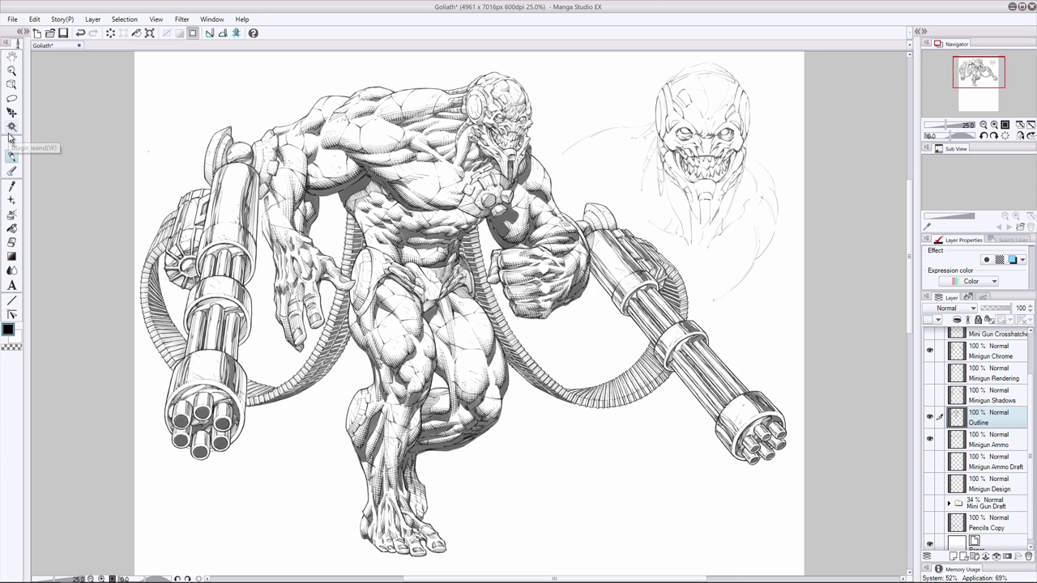
{"action": "left_click_drag", "start_coordinate": [700, 200], "coordinate": [700, 210]}
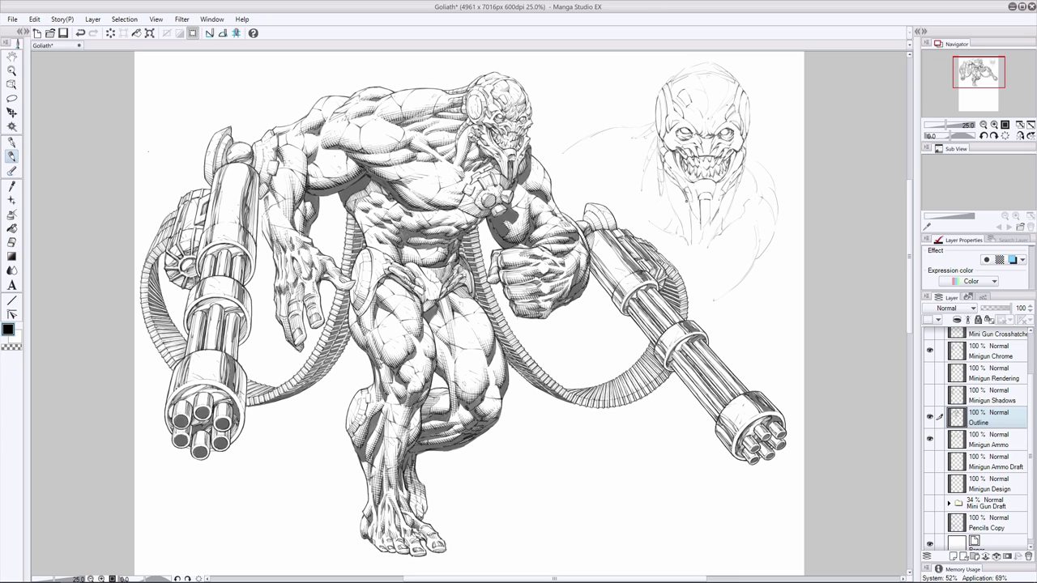
{"action": "left_click", "coordinate": [13, 156]}
{"action": "mouse_move", "coordinate": [710, 201]}
{"action": "left_mouse_down"}
{"action": "mouse_move", "coordinate": [711, 222]}
{"action": "mouse_move", "coordinate": [718, 202]}
{"action": "mouse_move", "coordinate": [692, 198]}
{"action": "mouse_move", "coordinate": [719, 199]}
{"action": "mouse_move", "coordinate": [691, 200]}
{"action": "mouse_move", "coordinate": [679, 175]}
{"action": "mouse_move", "coordinate": [714, 156]}
{"action": "left_mouse_up"}
{"action": "left_click", "coordinate": [12, 242]}
{"action": "left_click", "coordinate": [12, 156]}
{"action": "key", "text": "e"}
{"action": "key", "text": "p"}
- Outline the breathing tube running from the chin piece down the front of the neck
{"action": "key", "text": "e"}
{"action": "key", "text": "p"}
{"action": "left_click", "coordinate": [12, 242]}
{"action": "left_click", "coordinate": [11, 156]}
{"action": "key", "text": "e"}
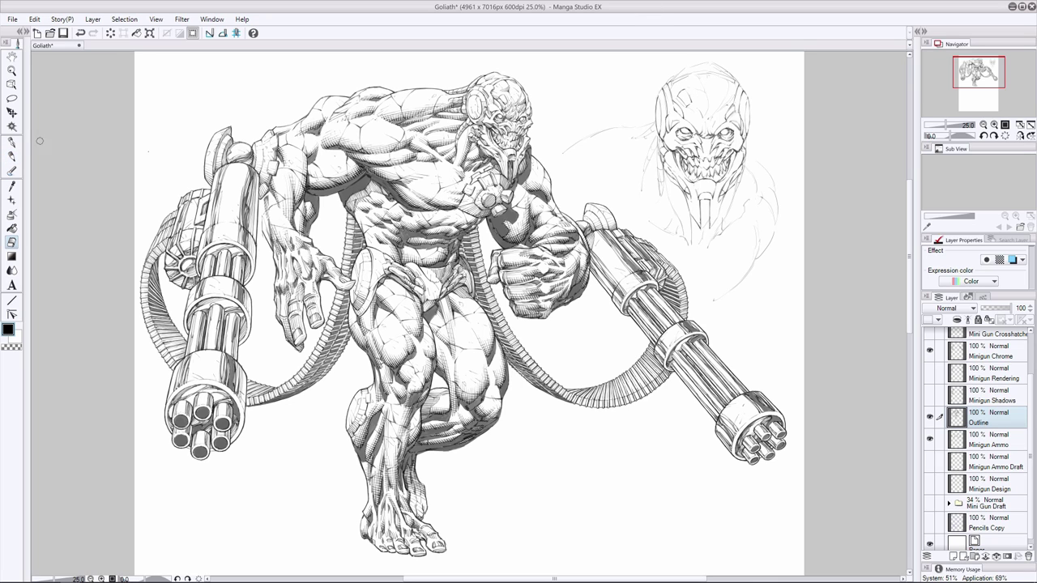
{"action": "key", "text": "p"}
{"action": "left_click_drag", "start_coordinate": [722, 197], "coordinate": [710, 229]}
- Clean up the left side of the face beside the cheek and the left forehead plate
{"action": "left_click", "coordinate": [11, 243]}
{"action": "mouse_move", "coordinate": [659, 143]}
{"action": "left_mouse_down"}
{"action": "mouse_move", "coordinate": [658, 152]}
{"action": "mouse_move", "coordinate": [657, 141]}
{"action": "left_mouse_up"}
{"action": "left_click", "coordinate": [11, 156]}
{"action": "key", "text": "e"}
{"action": "left_click_drag", "start_coordinate": [674, 85], "coordinate": [680, 88]}
{"action": "key", "text": "p"}
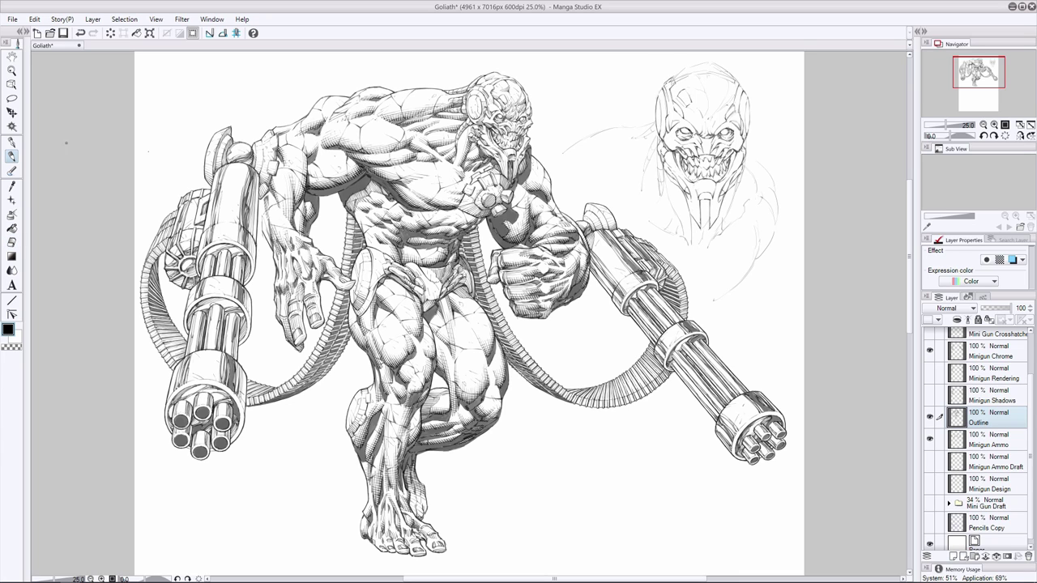
- Erase the rough skull lines across the upper forehead and redraw the curved band over the head
{"action": "key", "text": "e"}
{"action": "mouse_move", "coordinate": [669, 79]}
{"action": "left_mouse_down"}
{"action": "mouse_move", "coordinate": [679, 86]}
{"action": "mouse_move", "coordinate": [672, 73]}
{"action": "left_mouse_up"}
{"action": "key", "text": "p"}
{"action": "key", "text": "e"}
{"action": "mouse_move", "coordinate": [659, 84]}
{"action": "left_mouse_down"}
{"action": "mouse_move", "coordinate": [726, 76]}
{"action": "mouse_move", "coordinate": [713, 73]}
{"action": "left_mouse_up"}
{"action": "key", "text": "p"}
{"action": "key", "text": "e"}
{"action": "key", "text": "p"}
{"action": "left_click", "coordinate": [11, 243]}
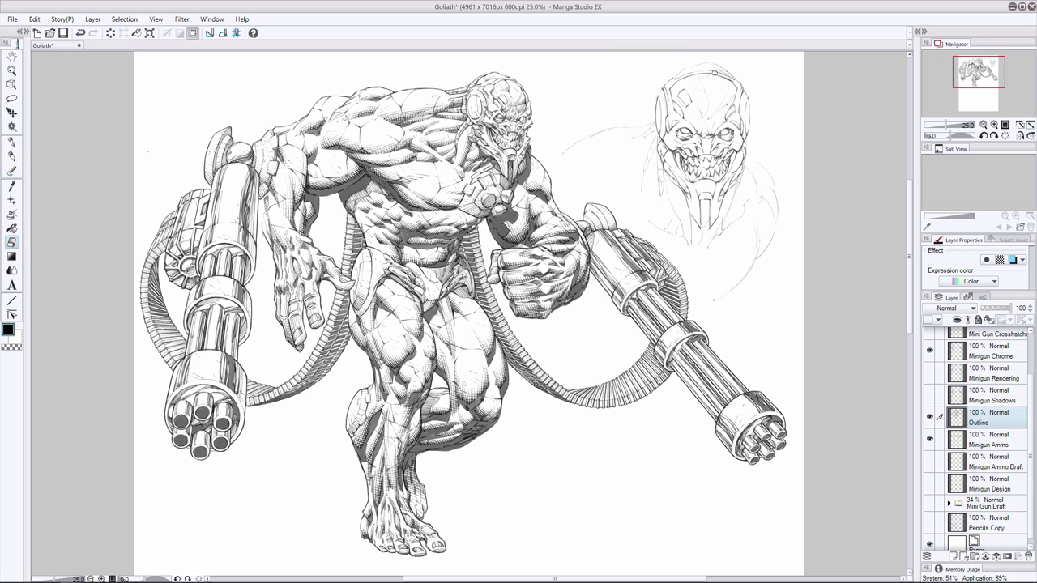
- Rework the brow creases above the eyes, undoing a stroke and erasing lines over the left eye
{"action": "left_click", "coordinate": [11, 156]}
{"action": "mouse_move", "coordinate": [711, 120]}
{"action": "left_mouse_down"}
{"action": "mouse_move", "coordinate": [721, 107]}
{"action": "mouse_move", "coordinate": [707, 123]}
{"action": "left_mouse_up"}
{"action": "key", "text": "ctrl+z"}
{"action": "left_click", "coordinate": [12, 243]}
{"action": "left_click_drag", "start_coordinate": [674, 117], "coordinate": [671, 123]}
{"action": "left_click", "coordinate": [11, 156]}
{"action": "key", "text": "e"}
{"action": "key", "text": "p"}
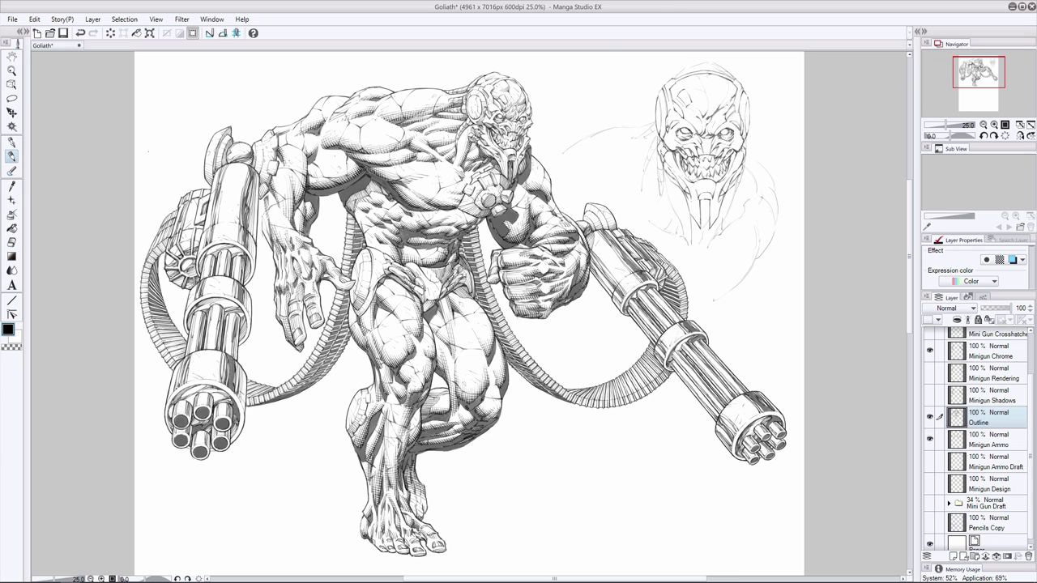
- Save the Goliath illustration
{"action": "key", "text": "e"}
{"action": "left_click", "coordinate": [11, 155]}
{"action": "key", "text": "ctrl+s"}
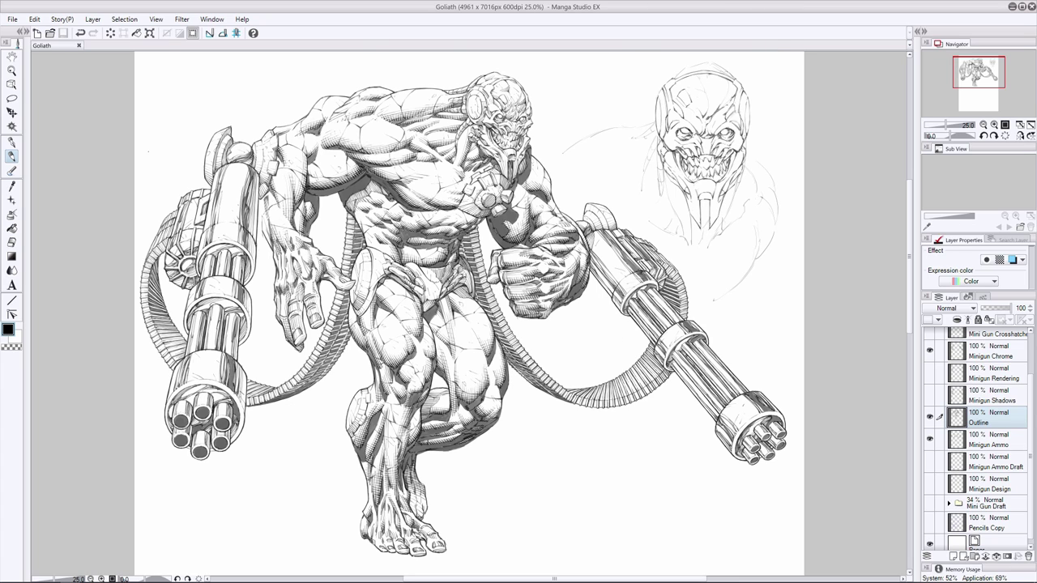
- Erase part of the inner left brow and redraw the brow lines above both eyes
{"action": "key", "text": "e"}
{"action": "left_click_drag", "start_coordinate": [689, 128], "coordinate": [693, 124]}
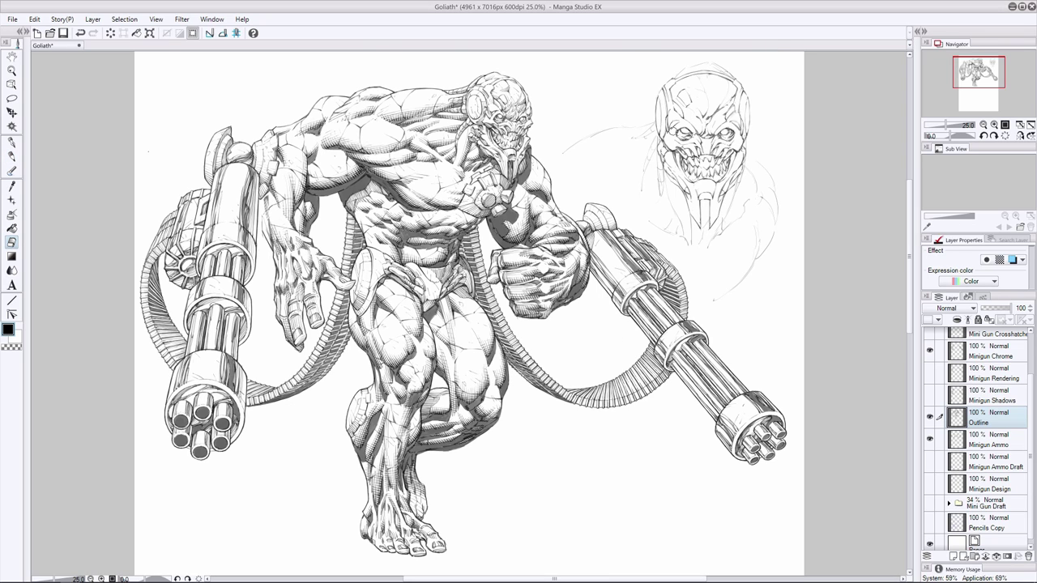
{"action": "key", "text": "p"}
{"action": "key", "text": "e"}
{"action": "key", "text": "p"}
{"action": "left_click_drag", "start_coordinate": [727, 120], "coordinate": [739, 125]}
- Darken the top outline of the skull and sketch the left neck line beside the breathing tube, undoing unwanted strokes
{"action": "left_click_drag", "start_coordinate": [709, 62], "coordinate": [695, 65]}
{"action": "left_click_drag", "start_coordinate": [691, 215], "coordinate": [693, 245]}
{"action": "key", "text": "ctrl+z"}
{"action": "key", "text": "ctrl+z"}
{"action": "key", "text": "e"}
{"action": "key", "text": "p"}
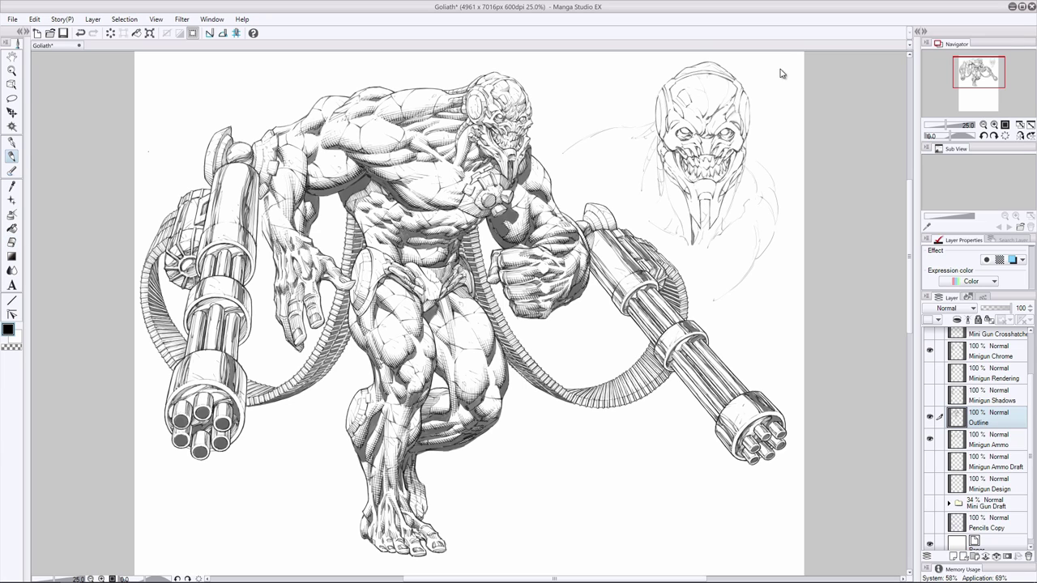
- Darken the lower end of the breathing tube and redraw the right neck line, undoing the unwanted stroke
{"action": "left_click_drag", "start_coordinate": [721, 222], "coordinate": [706, 245]}
{"action": "mouse_move", "coordinate": [715, 232]}
{"action": "left_mouse_down"}
{"action": "mouse_move", "coordinate": [706, 247]}
{"action": "mouse_move", "coordinate": [718, 233]}
{"action": "left_mouse_up"}
{"action": "left_click", "coordinate": [15, 237]}
{"action": "left_click", "coordinate": [12, 156]}
{"action": "mouse_move", "coordinate": [738, 181]}
{"action": "left_mouse_down"}
{"action": "mouse_move", "coordinate": [718, 226]}
{"action": "mouse_move", "coordinate": [729, 213]}
{"action": "left_mouse_up"}
{"action": "key", "text": "e"}
{"action": "key", "text": "p"}
{"action": "key", "text": "ctrl+z"}
{"action": "key", "text": "ctrl+y"}
{"action": "key", "text": "ctrl+z"}
- Fill in dark shadows along the left side of the neck and inside the breathing tube, undoing the last stroke
{"action": "mouse_move", "coordinate": [660, 184]}
{"action": "left_mouse_down"}
{"action": "mouse_move", "coordinate": [650, 208]}
{"action": "mouse_move", "coordinate": [670, 221]}
{"action": "left_mouse_up"}
{"action": "left_click_drag", "start_coordinate": [672, 204], "coordinate": [669, 225]}
{"action": "mouse_move", "coordinate": [664, 168]}
{"action": "left_mouse_down"}
{"action": "mouse_move", "coordinate": [679, 235]}
{"action": "mouse_move", "coordinate": [652, 230]}
{"action": "mouse_move", "coordinate": [695, 248]}
{"action": "left_mouse_up"}
{"action": "left_click_drag", "start_coordinate": [708, 200], "coordinate": [705, 222]}
{"action": "left_click_drag", "start_coordinate": [710, 201], "coordinate": [700, 213]}
{"action": "mouse_move", "coordinate": [709, 198]}
{"action": "left_mouse_down"}
{"action": "mouse_move", "coordinate": [693, 248]}
{"action": "mouse_move", "coordinate": [717, 225]}
{"action": "left_mouse_up"}
{"action": "key", "text": "ctrl+z"}
- Try shadow strokes on the right side of the neck beside the breathing tube and undo the unwanted ones
{"action": "left_click_drag", "start_coordinate": [727, 192], "coordinate": [719, 221]}
{"action": "left_click_drag", "start_coordinate": [724, 211], "coordinate": [718, 222]}
{"action": "left_click_drag", "start_coordinate": [726, 212], "coordinate": [720, 222]}
{"action": "left_click_drag", "start_coordinate": [728, 213], "coordinate": [720, 222]}
{"action": "key", "text": "ctrl+z"}
{"action": "key", "text": "ctrl+z"}
{"action": "key", "text": "ctrl+z"}
{"action": "key", "text": "ctrl+z"}
{"action": "left_click_drag", "start_coordinate": [554, 580], "coordinate": [560, 579]}
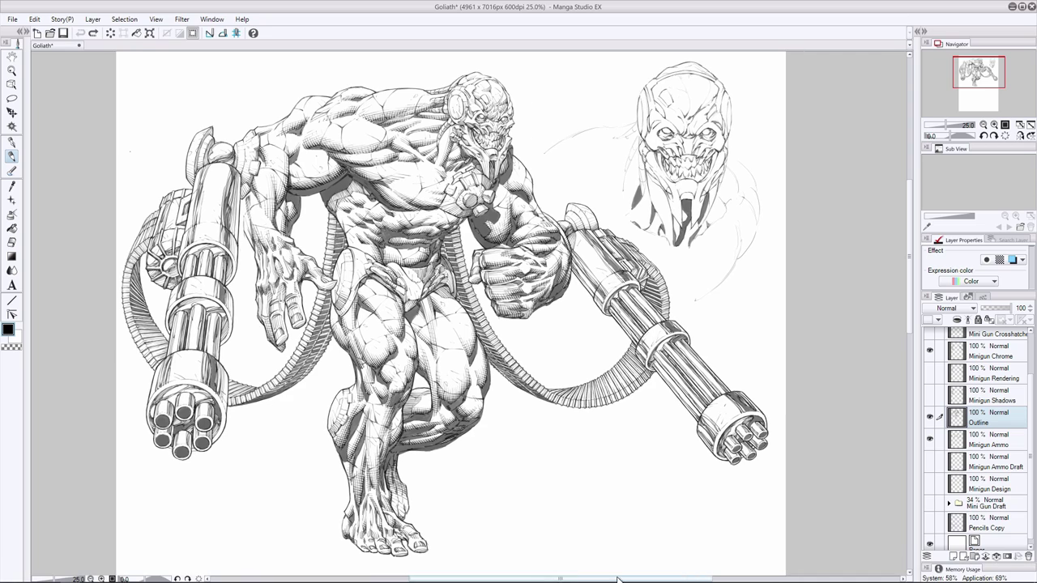
- Add shading strokes to the right of the breathing tube and along the jaw and left neck muscle
{"action": "left_click_drag", "start_coordinate": [710, 204], "coordinate": [701, 221]}
{"action": "left_click_drag", "start_coordinate": [709, 207], "coordinate": [702, 225]}
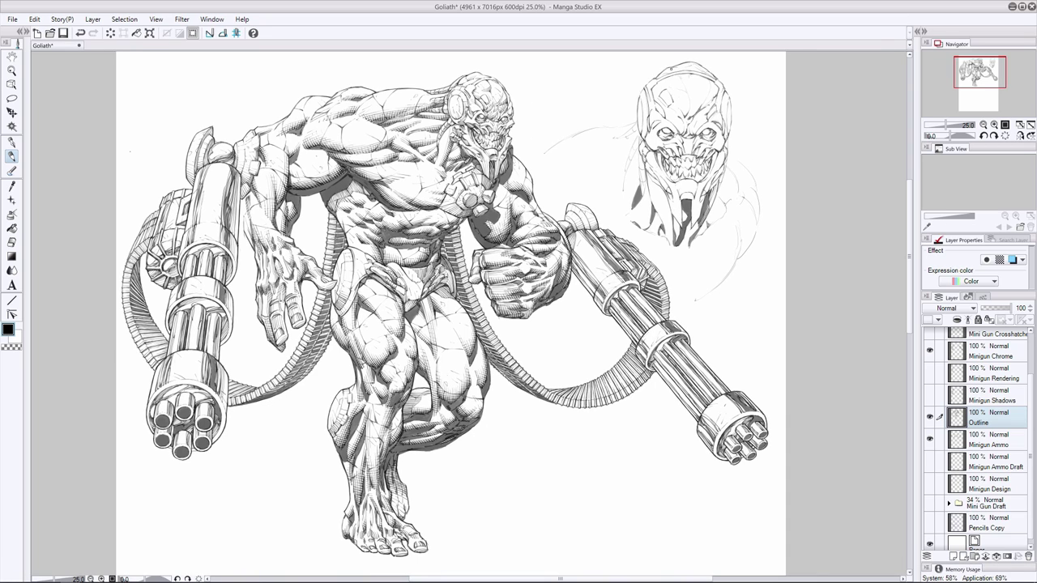
{"action": "mouse_move", "coordinate": [721, 175]}
{"action": "left_mouse_down"}
{"action": "mouse_move", "coordinate": [706, 193]}
{"action": "mouse_move", "coordinate": [664, 192]}
{"action": "left_mouse_up"}
{"action": "left_click_drag", "start_coordinate": [661, 188], "coordinate": [680, 226]}
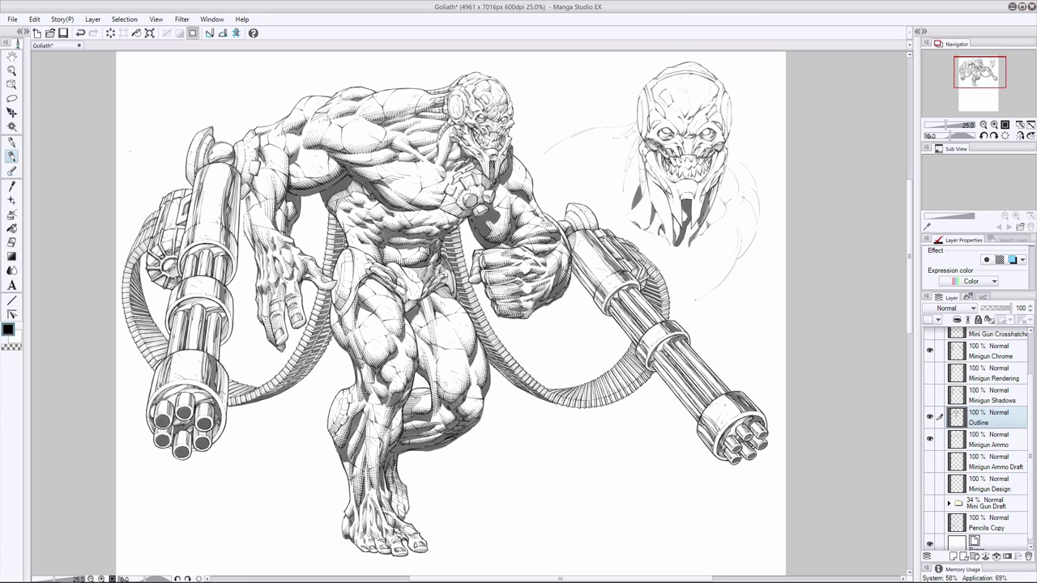
- Add a small shadow under the left eye, comparing the face with and without the recent strokes through undo and redo
{"action": "key", "text": "ctrl+z"}
{"action": "key", "text": "ctrl+y"}
{"action": "mouse_move", "coordinate": [666, 144]}
{"action": "left_mouse_down"}
{"action": "mouse_move", "coordinate": [679, 157]}
{"action": "mouse_move", "coordinate": [667, 146]}
{"action": "left_mouse_up"}
{"action": "key", "text": "e"}
{"action": "key", "text": "p"}
{"action": "key", "text": "ctrl+z"}
{"action": "key", "text": "ctrl+y"}
{"action": "key", "text": "ctrl+z"}
{"action": "key", "text": "ctrl+y"}
{"action": "key", "text": "ctrl+z"}
{"action": "key", "text": "ctrl+y"}
{"action": "key", "text": "ctrl+z"}
{"action": "key", "text": "ctrl+y"}
{"action": "key", "text": "ctrl+z"}
{"action": "key", "text": "ctrl+y"}
{"action": "key", "text": "ctrl+z"}
{"action": "key", "text": "ctrl+y"}
{"action": "key", "text": "ctrl+z"}
{"action": "key", "text": "ctrl+y"}
{"action": "key", "text": "ctrl+y"}
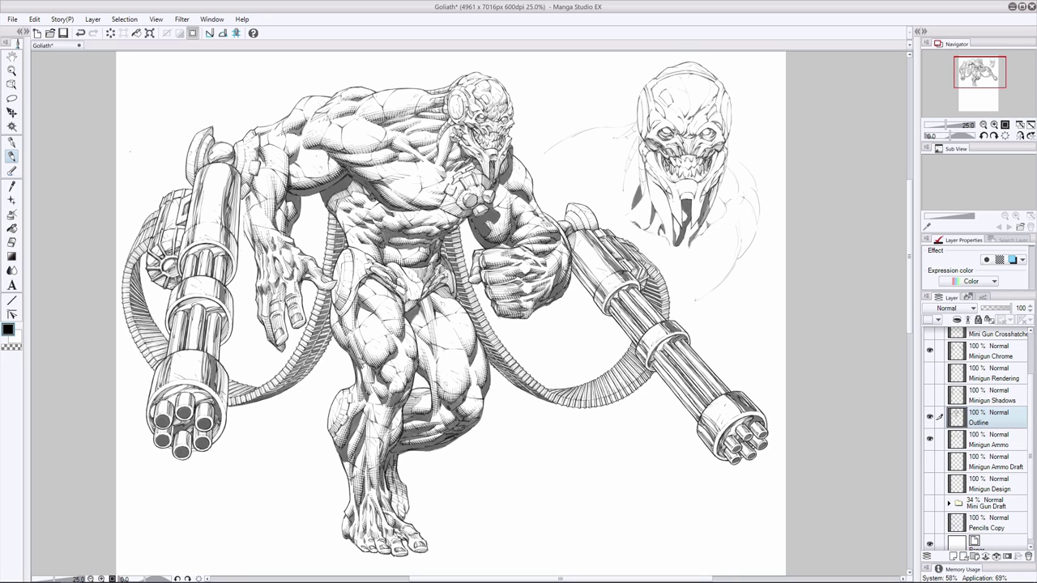
- Shade the teeth and chin above the breathing tube, alternating between pen and eraser to clean up the lines
{"action": "left_click_drag", "start_coordinate": [688, 159], "coordinate": [685, 183]}
{"action": "left_click", "coordinate": [12, 242]}
{"action": "left_click", "coordinate": [11, 157]}
{"action": "left_click", "coordinate": [11, 242]}
{"action": "left_click", "coordinate": [12, 156]}
{"action": "left_click", "coordinate": [11, 242]}
{"action": "left_click", "coordinate": [12, 156]}
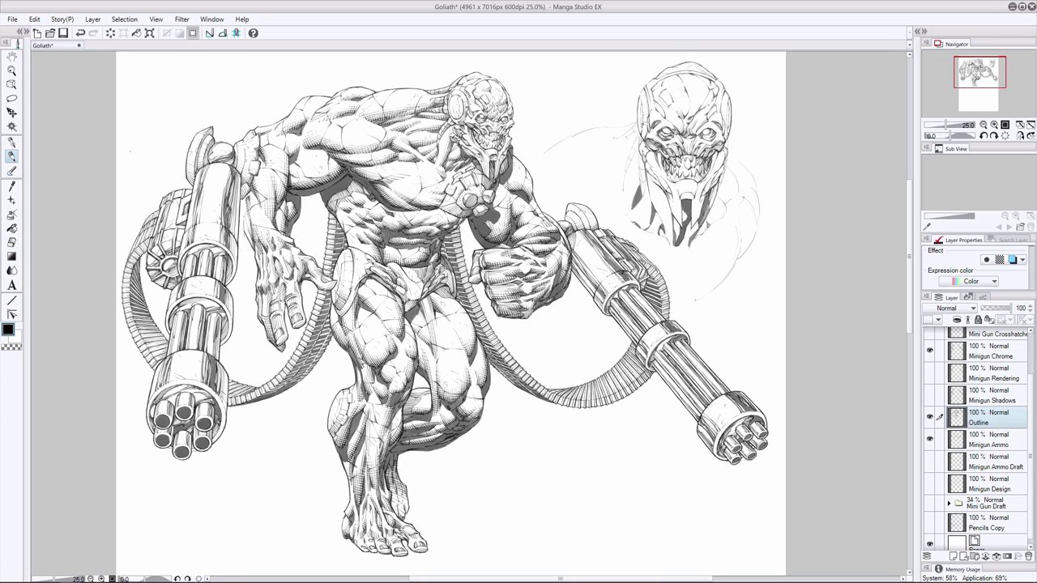
- Rework the shading where the breathing tube meets the chin, undoing and erasing unwanted strokes
{"action": "key", "text": "ctrl+z"}
{"action": "key", "text": "e"}
{"action": "key", "text": "p"}
{"action": "key", "text": "ctrl+z"}
{"action": "key", "text": "e"}
{"action": "key", "text": "p"}
{"action": "key", "text": "e"}
{"action": "left_click", "coordinate": [8, 156]}
{"action": "mouse_move", "coordinate": [692, 179]}
{"action": "left_mouse_down"}
{"action": "mouse_move", "coordinate": [695, 195]}
{"action": "mouse_move", "coordinate": [680, 195]}
{"action": "left_mouse_up"}
{"action": "key", "text": "ctrl+z"}
{"action": "key", "text": "ctrl+z"}
{"action": "mouse_move", "coordinate": [680, 181]}
{"action": "left_mouse_down"}
{"action": "mouse_move", "coordinate": [679, 197]}
{"action": "mouse_move", "coordinate": [693, 197]}
{"action": "mouse_move", "coordinate": [676, 195]}
{"action": "left_mouse_up"}
{"action": "key", "text": "ctrl+z"}
{"action": "key", "text": "e"}
{"action": "key", "text": "p"}
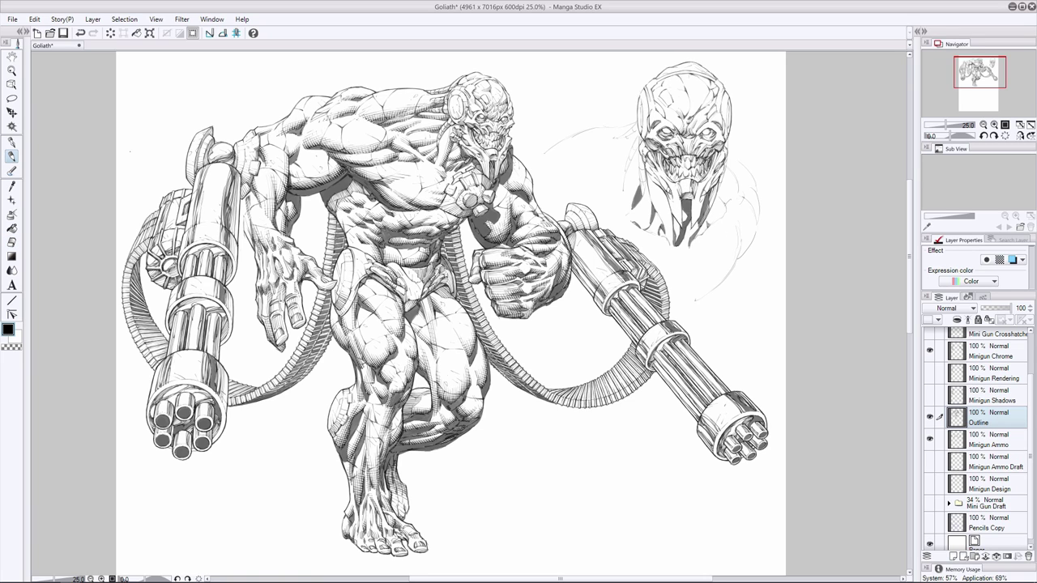
- Add shading strokes along the jaw and left neck muscle, undoing the ones that do not fit
{"action": "key", "text": "ctrl+z"}
{"action": "mouse_move", "coordinate": [656, 172]}
{"action": "left_mouse_down"}
{"action": "mouse_move", "coordinate": [665, 187]}
{"action": "mouse_move", "coordinate": [710, 192]}
{"action": "mouse_move", "coordinate": [715, 181]}
{"action": "left_mouse_up"}
{"action": "mouse_move", "coordinate": [650, 172]}
{"action": "left_mouse_down"}
{"action": "mouse_move", "coordinate": [660, 181]}
{"action": "mouse_move", "coordinate": [654, 174]}
{"action": "left_mouse_up"}
{"action": "key", "text": "ctrl+z"}
{"action": "mouse_move", "coordinate": [651, 179]}
{"action": "left_mouse_down"}
{"action": "mouse_move", "coordinate": [710, 187]}
{"action": "mouse_move", "coordinate": [673, 200]}
{"action": "mouse_move", "coordinate": [701, 200]}
{"action": "mouse_move", "coordinate": [673, 204]}
{"action": "mouse_move", "coordinate": [674, 219]}
{"action": "left_mouse_up"}
{"action": "mouse_move", "coordinate": [682, 206]}
{"action": "left_mouse_down"}
{"action": "mouse_move", "coordinate": [678, 223]}
{"action": "mouse_move", "coordinate": [671, 218]}
{"action": "mouse_move", "coordinate": [696, 202]}
{"action": "mouse_move", "coordinate": [699, 210]}
{"action": "left_mouse_up"}
{"action": "key", "text": "ctrl+z"}
{"action": "key", "text": "ctrl+z"}
- Try dark strokes down the breathing tube and its left edge, and undo them
{"action": "left_click_drag", "start_coordinate": [700, 200], "coordinate": [693, 225]}
{"action": "mouse_move", "coordinate": [695, 202]}
{"action": "left_mouse_down"}
{"action": "mouse_move", "coordinate": [695, 217]}
{"action": "mouse_move", "coordinate": [677, 224]}
{"action": "left_mouse_up"}
{"action": "key", "text": "ctrl+z"}
{"action": "key", "text": "ctrl+z"}
{"action": "key", "text": "ctrl+z"}
{"action": "key", "text": "ctrl+z"}
{"action": "key", "text": "ctrl+z"}
{"action": "key", "text": "ctrl+z"}
- Erase stray marks and redraw the shadow at the upper end of the breathing tube, undoing unwanted strokes
{"action": "left_click", "coordinate": [11, 242]}
{"action": "left_click", "coordinate": [8, 158]}
{"action": "key", "text": "ctrl+z"}
{"action": "key", "text": "ctrl+z"}
{"action": "mouse_move", "coordinate": [679, 195]}
{"action": "left_mouse_down"}
{"action": "mouse_move", "coordinate": [678, 213]}
{"action": "mouse_move", "coordinate": [696, 202]}
{"action": "mouse_move", "coordinate": [695, 222]}
{"action": "left_mouse_up"}
{"action": "key", "text": "ctrl+z"}
{"action": "key", "text": "ctrl+z"}
{"action": "mouse_move", "coordinate": [703, 197]}
{"action": "left_mouse_down"}
{"action": "mouse_move", "coordinate": [696, 222]}
{"action": "mouse_move", "coordinate": [679, 222]}
{"action": "mouse_move", "coordinate": [676, 211]}
{"action": "left_mouse_up"}
- Retry the shadow strokes left of the breathing tube, undoing the rejected ones, and add shading across the lower face
{"action": "left_click", "coordinate": [12, 242]}
{"action": "left_click", "coordinate": [12, 156]}
{"action": "left_click_drag", "start_coordinate": [681, 201], "coordinate": [676, 223]}
{"action": "key", "text": "ctrl+z"}
{"action": "left_click_drag", "start_coordinate": [683, 198], "coordinate": [674, 223]}
{"action": "key", "text": "ctrl+z"}
{"action": "key", "text": "ctrl+z"}
{"action": "key", "text": "ctrl+z"}
{"action": "key", "text": "ctrl+z"}
{"action": "key", "text": "ctrl+z"}
{"action": "left_click_drag", "start_coordinate": [681, 197], "coordinate": [677, 227]}
{"action": "key", "text": "ctrl+z"}
{"action": "mouse_move", "coordinate": [722, 151]}
{"action": "left_mouse_down"}
{"action": "mouse_move", "coordinate": [714, 167]}
{"action": "mouse_move", "coordinate": [661, 168]}
{"action": "mouse_move", "coordinate": [672, 181]}
{"action": "left_mouse_up"}
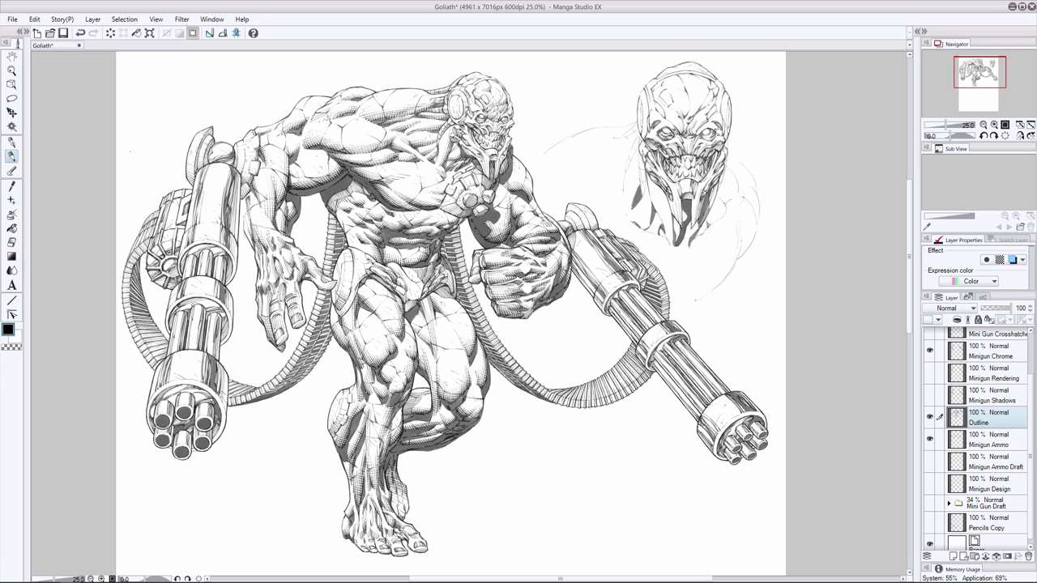
- Refine the plate lines on the forehead with pen and eraser, checking the new stroke with undo and redo
{"action": "key", "text": "e"}
{"action": "key", "text": "p"}
{"action": "key", "text": "e"}
{"action": "key", "text": "e"}
{"action": "key", "text": "p"}
{"action": "key", "text": "e"}
{"action": "key", "text": "p"}
{"action": "mouse_move", "coordinate": [698, 112]}
{"action": "left_mouse_down"}
{"action": "mouse_move", "coordinate": [709, 101]}
{"action": "mouse_move", "coordinate": [693, 118]}
{"action": "left_mouse_up"}
{"action": "key", "text": "ctrl+z"}
{"action": "key", "text": "ctrl+y"}
{"action": "left_click", "coordinate": [12, 242]}
{"action": "left_click", "coordinate": [11, 156]}
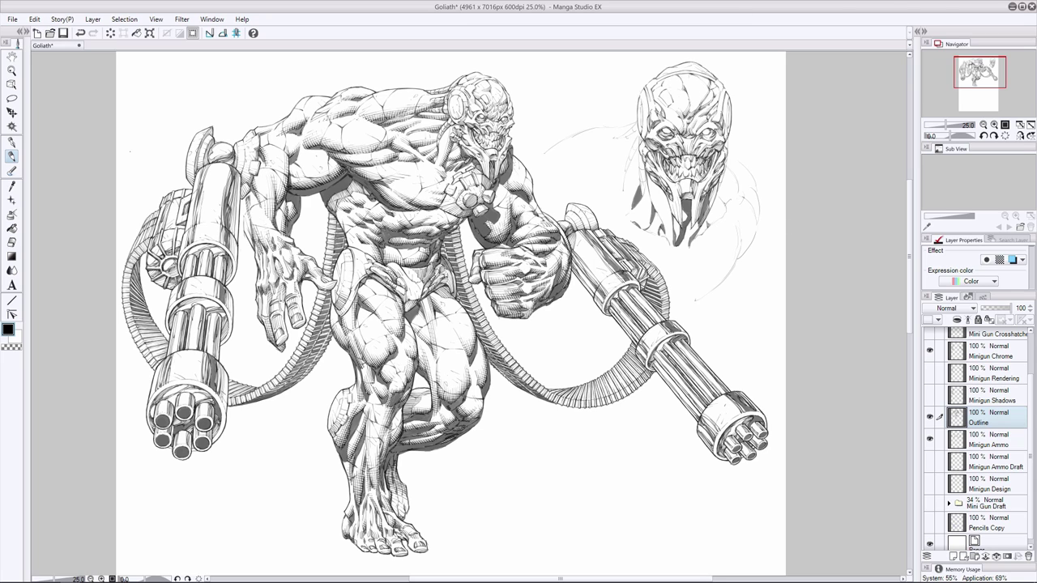
- Erase and redraw the outer contour of the right ear piece
{"action": "key", "text": "e"}
{"action": "key", "text": "p"}
{"action": "left_click", "coordinate": [734, 121]}
{"action": "key", "text": "e"}
{"action": "left_click_drag", "start_coordinate": [731, 114], "coordinate": [731, 134]}
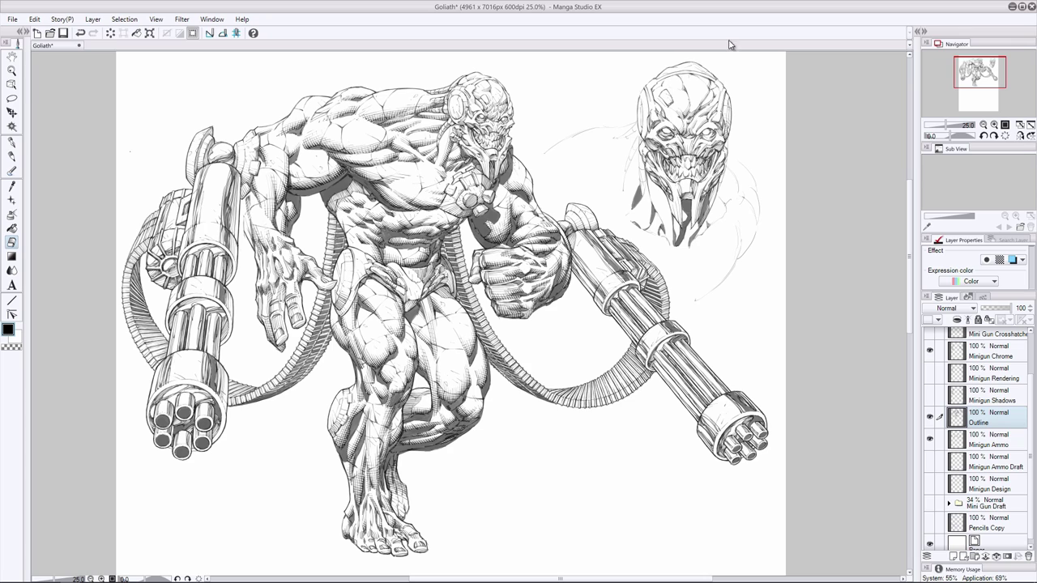
{"action": "key", "text": "p"}
{"action": "key", "text": "e"}
{"action": "key", "text": "p"}
{"action": "key", "text": "e"}
{"action": "key", "text": "p"}
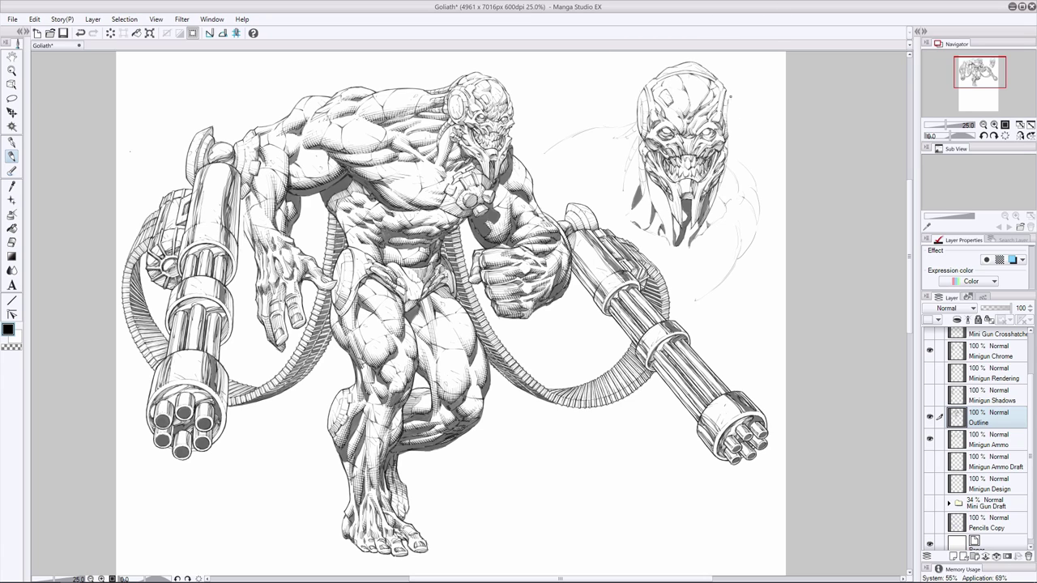
- Redraw the upper edge of the right ear piece, cleaning up its lines with the eraser
{"action": "key", "text": "e"}
{"action": "key", "text": "p"}
{"action": "key", "text": "e"}
{"action": "key", "text": "p"}
{"action": "mouse_move", "coordinate": [732, 108]}
{"action": "left_mouse_down"}
{"action": "mouse_move", "coordinate": [733, 128]}
{"action": "mouse_move", "coordinate": [728, 102]}
{"action": "left_mouse_up"}
{"action": "left_click", "coordinate": [11, 241]}
{"action": "left_click", "coordinate": [8, 158]}
{"action": "key", "text": "e"}
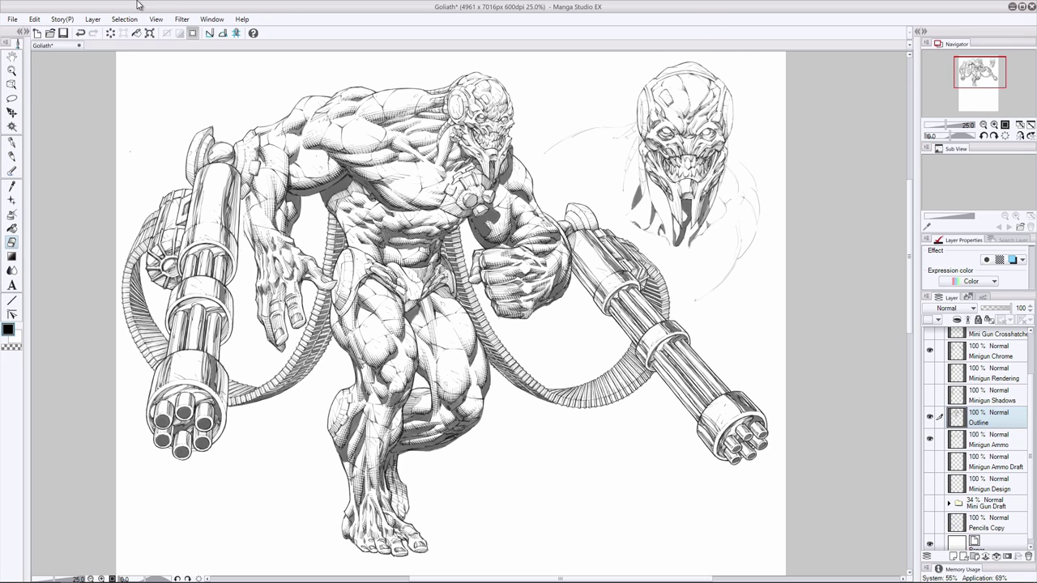
- Darken the outer line of the right ear piece and erase excess lines at its lower end
{"action": "key", "text": "p"}
{"action": "left_click_drag", "start_coordinate": [733, 100], "coordinate": [729, 125]}
{"action": "key", "text": "ctrl+z"}
{"action": "key", "text": "ctrl+y"}
{"action": "key", "text": "e"}
{"action": "left_click_drag", "start_coordinate": [726, 144], "coordinate": [726, 154]}
{"action": "key", "text": "p"}
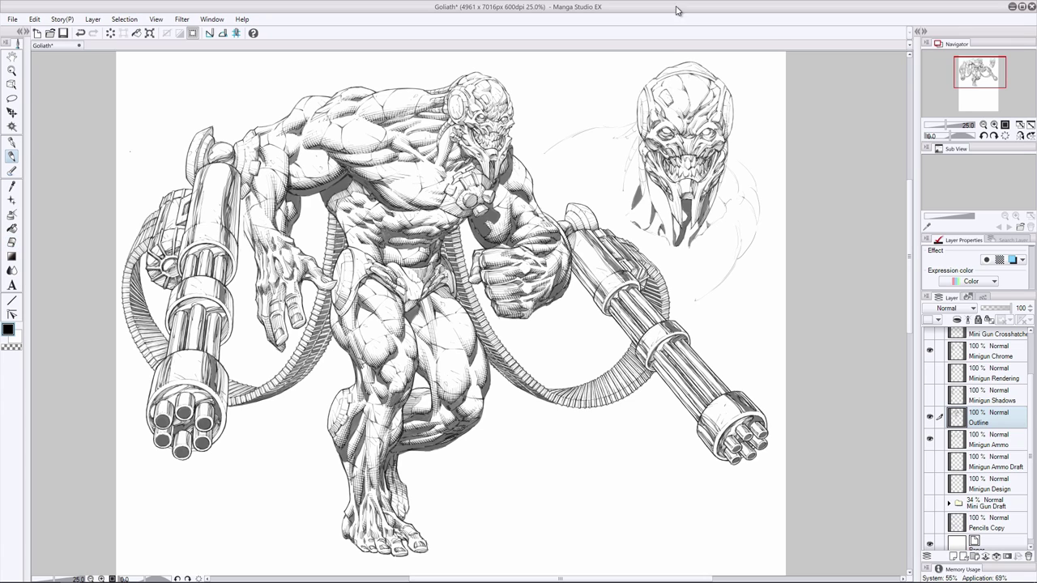
{"action": "key", "text": "e"}
{"action": "key", "text": "p"}
{"action": "key", "text": "e"}
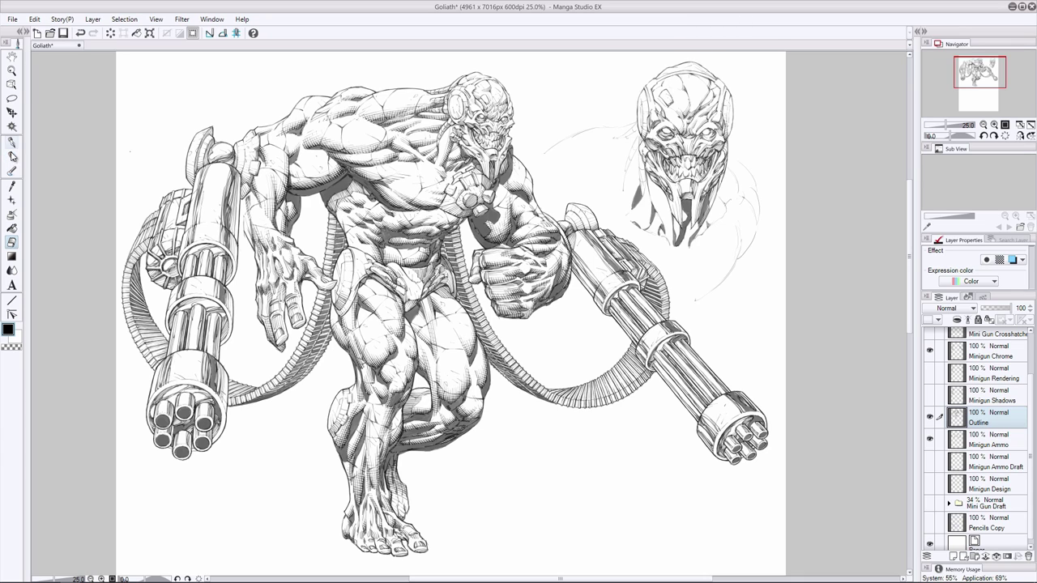
{"action": "key", "text": "p"}
{"action": "key", "text": "e"}
{"action": "key", "text": "p"}
{"action": "key", "text": "ctrl+z"}
{"action": "left_click_drag", "start_coordinate": [742, 242], "coordinate": [702, 293]}
{"action": "key", "text": "ctrl+z"}
- Clean up the left edge of the neck and ink the right shoulder's outer contour from below the ear down the arm
{"action": "key", "text": "e"}
{"action": "left_click_drag", "start_coordinate": [653, 197], "coordinate": [650, 205]}
{"action": "key", "text": "p"}
{"action": "left_click_drag", "start_coordinate": [728, 149], "coordinate": [731, 192]}
{"action": "key", "text": "ctrl+z"}
{"action": "mouse_move", "coordinate": [728, 154]}
{"action": "left_mouse_down"}
{"action": "mouse_move", "coordinate": [752, 173]}
{"action": "mouse_move", "coordinate": [758, 198]}
{"action": "mouse_move", "coordinate": [737, 261]}
{"action": "left_mouse_up"}
{"action": "key", "text": "ctrl+z"}
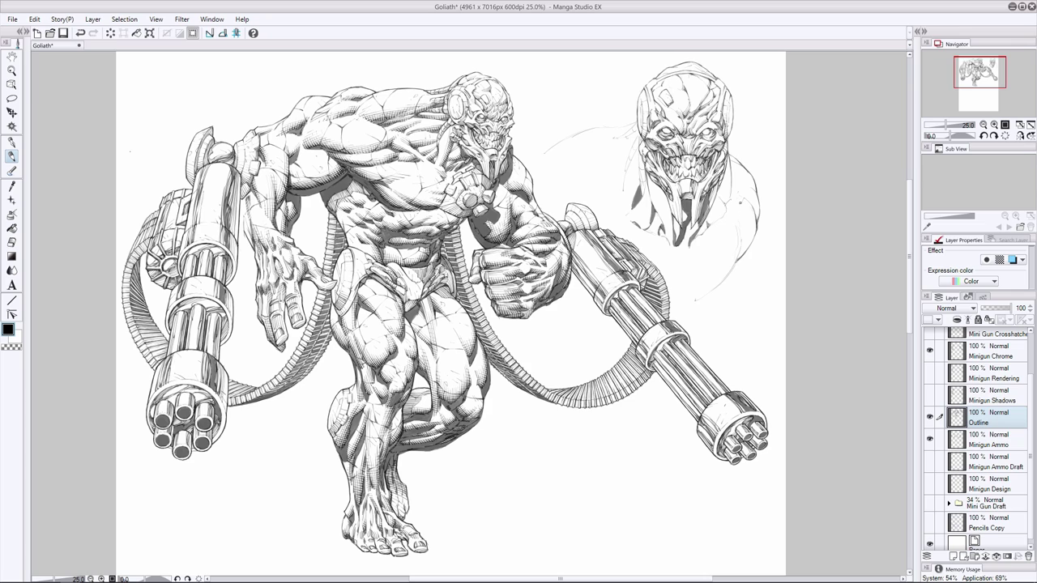
- Draw the muscle lines from below the right ear piece down the side of the neck
{"action": "key", "text": "ctrl+z"}
{"action": "left_click_drag", "start_coordinate": [729, 152], "coordinate": [717, 199]}
{"action": "mouse_move", "coordinate": [719, 192]}
{"action": "left_mouse_down"}
{"action": "mouse_move", "coordinate": [709, 219]}
{"action": "mouse_move", "coordinate": [713, 205]}
{"action": "left_mouse_up"}
{"action": "key", "text": "ctrl+z"}
{"action": "key", "text": "ctrl+z"}
{"action": "left_click", "coordinate": [12, 242]}
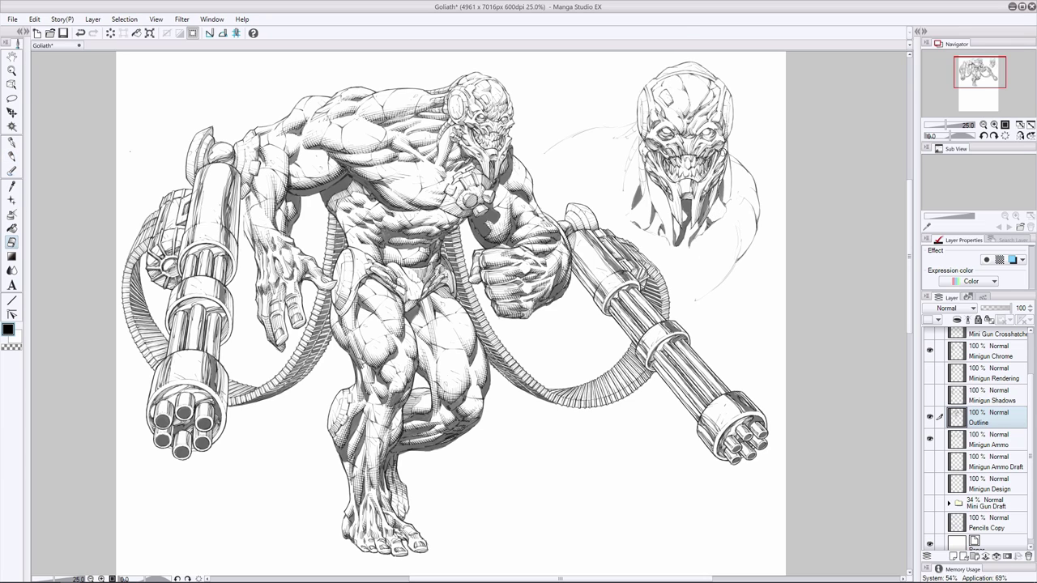
{"action": "left_click", "coordinate": [13, 156]}
{"action": "key", "text": "ctrl+z"}
{"action": "left_click_drag", "start_coordinate": [642, 143], "coordinate": [651, 154]}
{"action": "key", "text": "ctrl+z"}
{"action": "left_click", "coordinate": [12, 242]}
{"action": "left_click", "coordinate": [12, 156]}
{"action": "key", "text": "e"}
{"action": "key", "text": "p"}
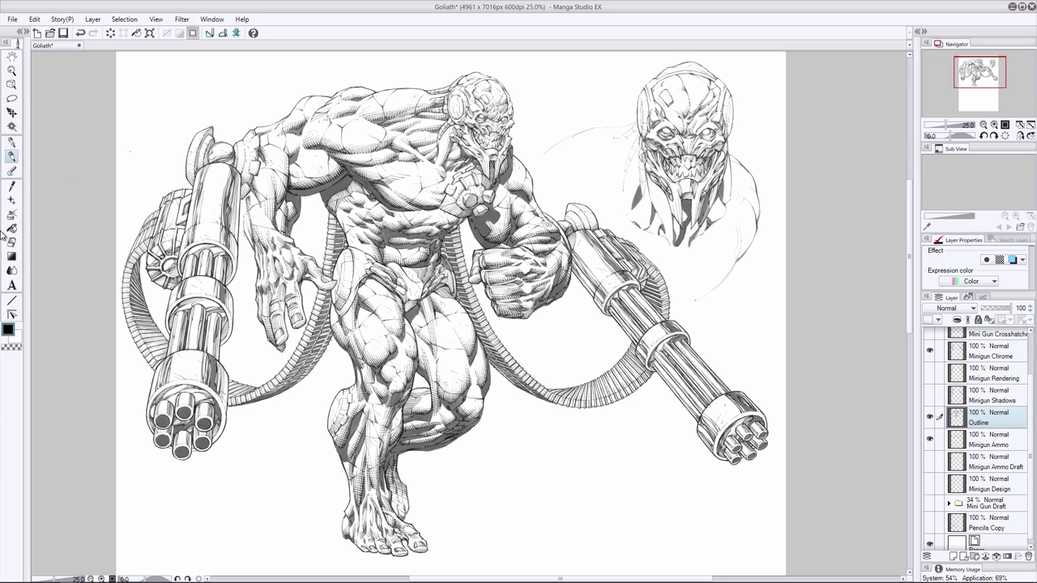
- Rework the neck contour below the left ear piece with pen and eraser
{"action": "key", "text": "e"}
{"action": "key", "text": "p"}
{"action": "key", "text": "e"}
{"action": "key", "text": "p"}
{"action": "key", "text": "e"}
{"action": "key", "text": "p"}
{"action": "left_click_drag", "start_coordinate": [640, 156], "coordinate": [641, 187]}
{"action": "key", "text": "e"}
{"action": "left_click_drag", "start_coordinate": [643, 175], "coordinate": [640, 193]}
{"action": "left_click", "coordinate": [11, 156]}
{"action": "key", "text": "ctrl+z"}
{"action": "left_click_drag", "start_coordinate": [640, 138], "coordinate": [643, 185]}
{"action": "left_click_drag", "start_coordinate": [641, 165], "coordinate": [645, 188]}
{"action": "key", "text": "ctrl+z"}
- Ink solid black shadow shapes across the top of the left shoulder
{"action": "mouse_move", "coordinate": [623, 187]}
{"action": "left_mouse_down"}
{"action": "mouse_move", "coordinate": [594, 184]}
{"action": "mouse_move", "coordinate": [625, 162]}
{"action": "mouse_move", "coordinate": [586, 190]}
{"action": "left_mouse_up"}
{"action": "key", "text": "ctrl+z"}
{"action": "mouse_move", "coordinate": [627, 155]}
{"action": "left_mouse_down"}
{"action": "mouse_move", "coordinate": [609, 178]}
{"action": "mouse_move", "coordinate": [608, 167]}
{"action": "mouse_move", "coordinate": [594, 168]}
{"action": "mouse_move", "coordinate": [625, 174]}
{"action": "mouse_move", "coordinate": [598, 185]}
{"action": "mouse_move", "coordinate": [617, 175]}
{"action": "mouse_move", "coordinate": [611, 192]}
{"action": "left_mouse_up"}
{"action": "key", "text": "e"}
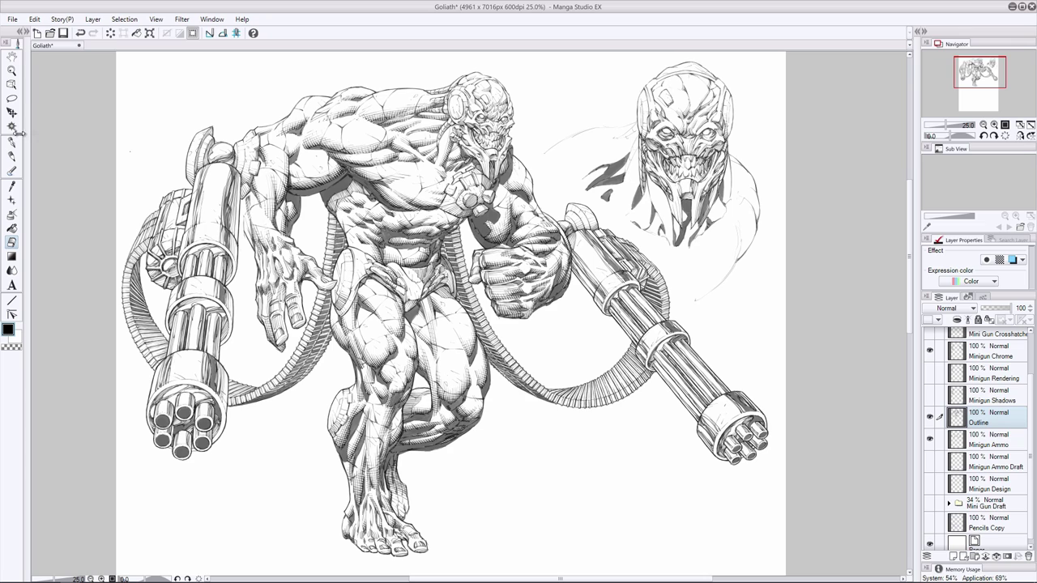
- Ink the upper contour of the left shoulder and the trapezius line where it joins the neck
{"action": "left_click", "coordinate": [12, 154]}
{"action": "mouse_move", "coordinate": [619, 189]}
{"action": "left_mouse_down"}
{"action": "mouse_move", "coordinate": [607, 202]}
{"action": "mouse_move", "coordinate": [615, 211]}
{"action": "left_mouse_up"}
{"action": "left_click_drag", "start_coordinate": [640, 148], "coordinate": [632, 162]}
{"action": "left_click_drag", "start_coordinate": [605, 129], "coordinate": [563, 140]}
{"action": "mouse_move", "coordinate": [636, 123]}
{"action": "left_mouse_down"}
{"action": "mouse_move", "coordinate": [583, 132]}
{"action": "mouse_move", "coordinate": [631, 147]}
{"action": "left_mouse_up"}
{"action": "left_click_drag", "start_coordinate": [636, 139], "coordinate": [624, 173]}
{"action": "key", "text": "ctrl+z"}
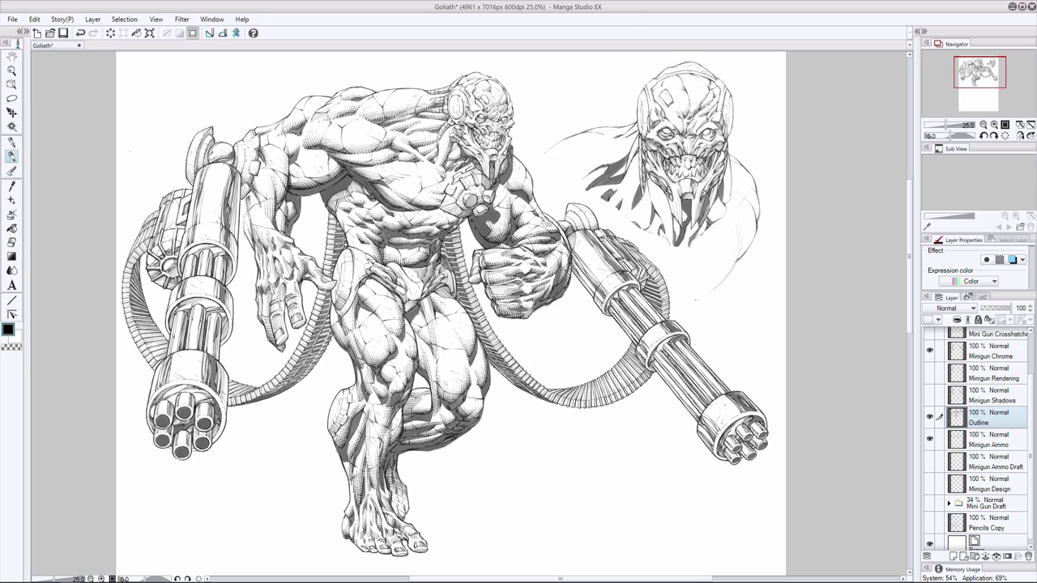
- Darken the left side of the neck between the ear piece and the trapezius with short pen strokes
{"action": "key", "text": "e"}
{"action": "key", "text": "p"}
{"action": "left_click_drag", "start_coordinate": [637, 147], "coordinate": [626, 171]}
{"action": "left_click_drag", "start_coordinate": [639, 143], "coordinate": [629, 165]}
{"action": "mouse_move", "coordinate": [638, 145]}
{"action": "left_mouse_down"}
{"action": "mouse_move", "coordinate": [633, 155]}
{"action": "mouse_move", "coordinate": [636, 127]}
{"action": "left_mouse_up"}
{"action": "left_click_drag", "start_coordinate": [678, 78], "coordinate": [670, 88]}
{"action": "key", "text": "ctrl+z"}
{"action": "key", "text": "e"}
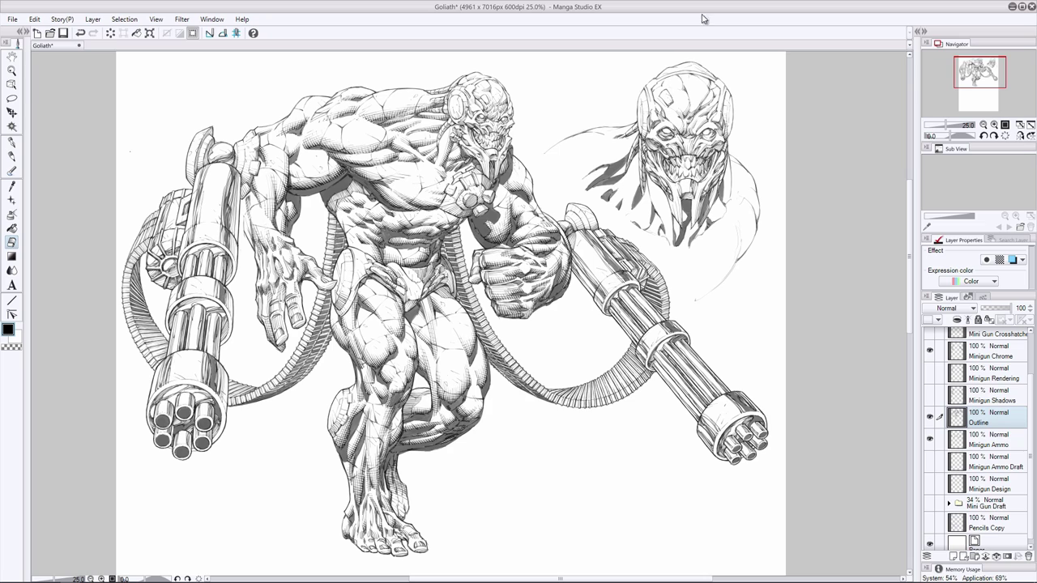
{"action": "key", "text": "p"}
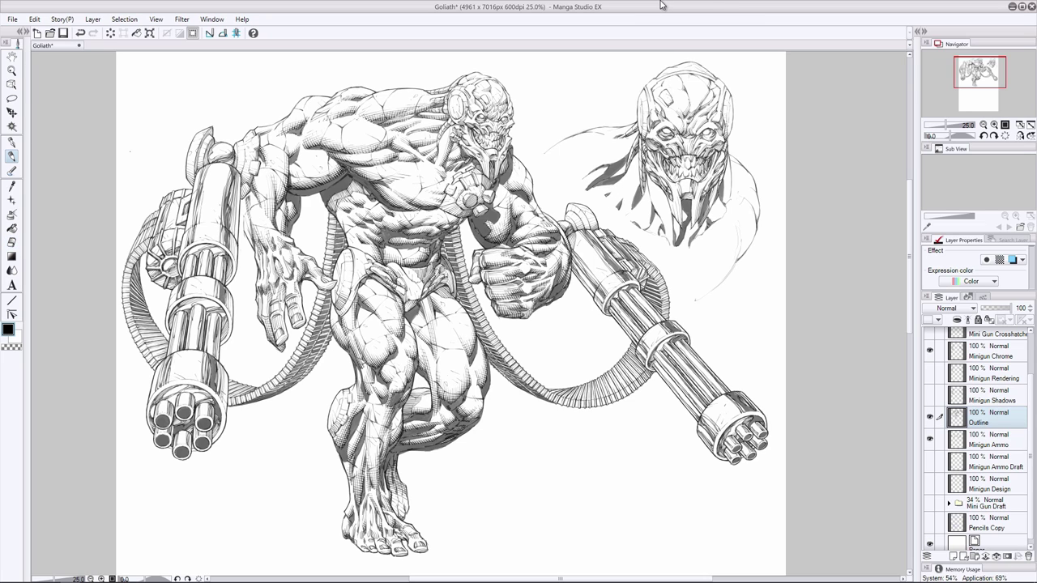
- Extend the black shadow shapes farther outward over the left shoulder muscles
{"action": "mouse_move", "coordinate": [625, 180]}
{"action": "left_mouse_down"}
{"action": "mouse_move", "coordinate": [612, 185]}
{"action": "mouse_move", "coordinate": [625, 207]}
{"action": "mouse_move", "coordinate": [594, 192]}
{"action": "left_mouse_up"}
{"action": "key", "text": "e"}
{"action": "key", "text": "p"}
{"action": "key", "text": "ctrl+z"}
{"action": "key", "text": "ctrl+z"}
{"action": "mouse_move", "coordinate": [624, 157]}
{"action": "left_mouse_down"}
{"action": "mouse_move", "coordinate": [571, 178]}
{"action": "mouse_move", "coordinate": [597, 169]}
{"action": "left_mouse_up"}
{"action": "key", "text": "c"}
{"action": "key", "text": "c"}
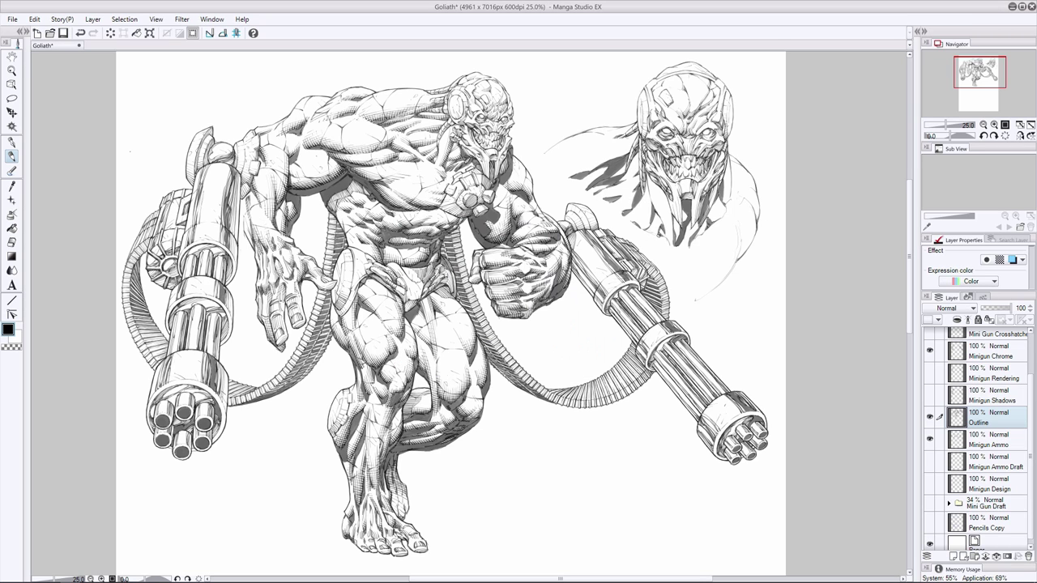
- Thicken the right shoulder's outer contour and ink shadow strokes down the edge of the upper arm
{"action": "mouse_move", "coordinate": [737, 214]}
{"action": "left_mouse_down"}
{"action": "mouse_move", "coordinate": [727, 223]}
{"action": "mouse_move", "coordinate": [742, 249]}
{"action": "mouse_move", "coordinate": [753, 233]}
{"action": "left_mouse_up"}
{"action": "mouse_move", "coordinate": [741, 241]}
{"action": "left_mouse_down"}
{"action": "mouse_move", "coordinate": [707, 294]}
{"action": "mouse_move", "coordinate": [738, 270]}
{"action": "mouse_move", "coordinate": [704, 296]}
{"action": "left_mouse_up"}
{"action": "mouse_move", "coordinate": [744, 243]}
{"action": "left_mouse_down"}
{"action": "mouse_move", "coordinate": [723, 281]}
{"action": "mouse_move", "coordinate": [739, 259]}
{"action": "left_mouse_up"}
{"action": "left_click_drag", "start_coordinate": [760, 194], "coordinate": [755, 225]}
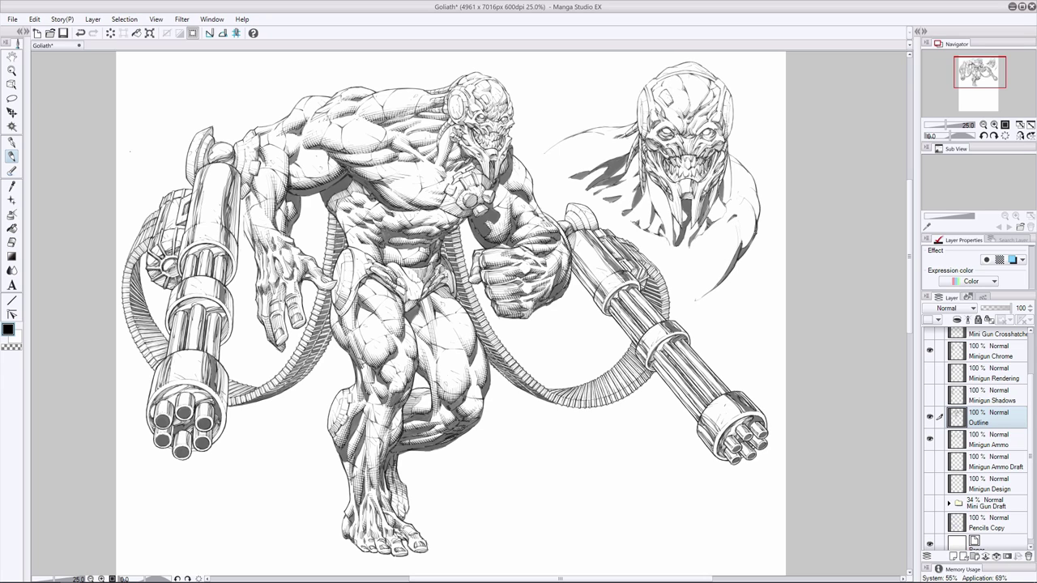
{"action": "left_click_drag", "start_coordinate": [734, 187], "coordinate": [732, 196]}
{"action": "left_click", "coordinate": [12, 242]}
{"action": "left_click", "coordinate": [12, 156]}
{"action": "mouse_move", "coordinate": [736, 257]}
{"action": "left_mouse_down"}
{"action": "mouse_move", "coordinate": [716, 236]}
{"action": "mouse_move", "coordinate": [695, 296]}
{"action": "left_mouse_up"}
{"action": "mouse_move", "coordinate": [726, 273]}
{"action": "left_mouse_down"}
{"action": "mouse_move", "coordinate": [707, 287]}
{"action": "mouse_move", "coordinate": [673, 271]}
{"action": "left_mouse_up"}
{"action": "key", "text": "ctrl+z"}
{"action": "key", "text": "ctrl+z"}
{"action": "key", "text": "ctrl+z"}
- Add black shadow accents on the upper chest and inner right shoulder, shaping them with the eraser
{"action": "left_click", "coordinate": [15, 244]}
{"action": "key", "text": "p"}
{"action": "left_click", "coordinate": [16, 244]}
{"action": "left_click_drag", "start_coordinate": [706, 218], "coordinate": [718, 251]}
{"action": "key", "text": "p"}
{"action": "mouse_move", "coordinate": [741, 248]}
{"action": "left_mouse_down"}
{"action": "mouse_move", "coordinate": [726, 251]}
{"action": "mouse_move", "coordinate": [719, 235]}
{"action": "left_mouse_up"}
{"action": "key", "text": "j"}
{"action": "left_click", "coordinate": [11, 156]}
{"action": "key", "text": "j"}
{"action": "key", "text": "p"}
{"action": "key", "text": "j"}
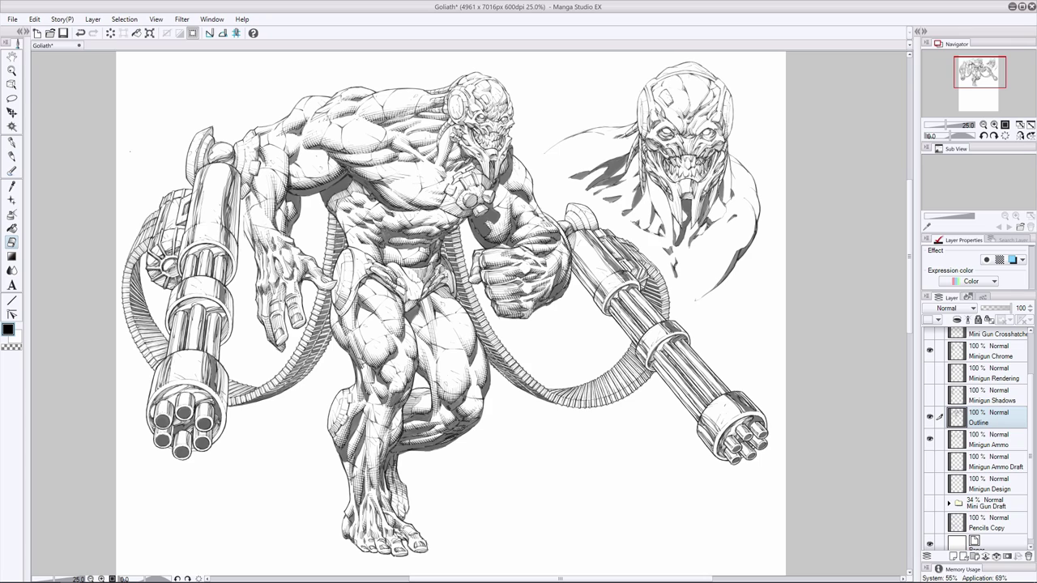
- Compare the last chest stroke by undoing and redoing it, and save the drawing
{"action": "key", "text": "p"}
{"action": "key", "text": "j"}
{"action": "key", "text": "p"}
{"action": "key", "text": "ctrl+z"}
{"action": "key", "text": "ctrl+y"}
{"action": "key", "text": "ctrl+s"}
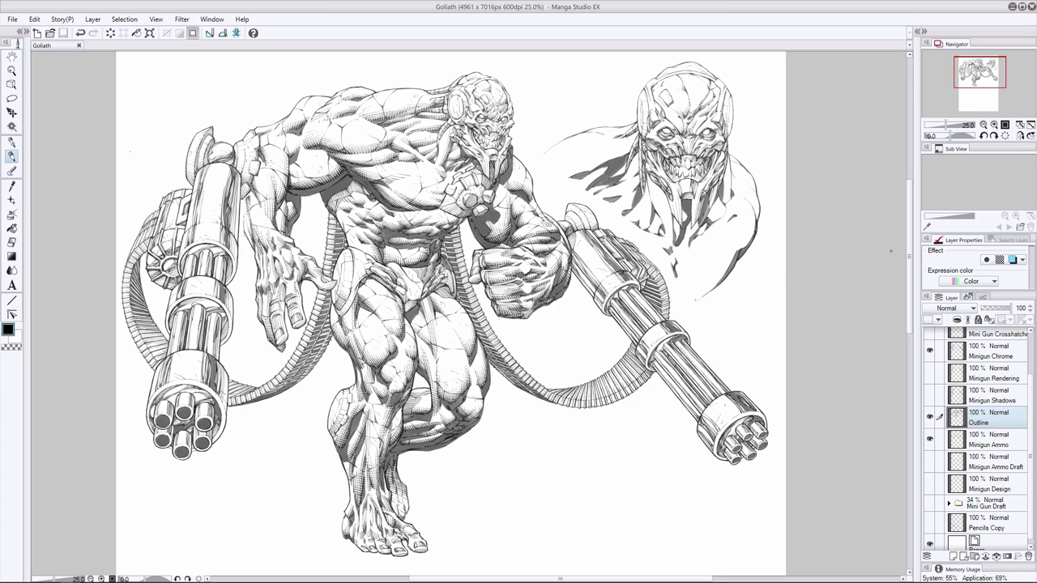
- Trim the short shadow stroke at the centre of the chest with the eraser
{"action": "key", "text": "e"}
{"action": "left_click_drag", "start_coordinate": [675, 261], "coordinate": [675, 276]}
{"action": "key", "text": "p"}
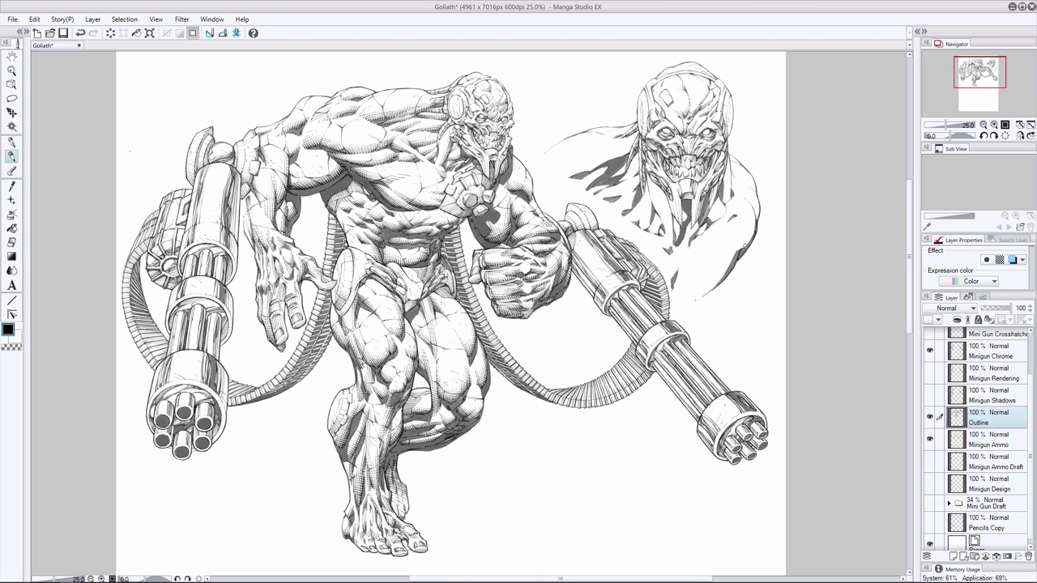
{"action": "key", "text": "ctrl+z"}
{"action": "key", "text": "e"}
{"action": "key", "text": "p"}
- Strengthen the shadow strokes along the lower edge of the right upper arm
{"action": "left_click_drag", "start_coordinate": [730, 265], "coordinate": [707, 279]}
{"action": "left_click_drag", "start_coordinate": [734, 256], "coordinate": [717, 273]}
{"action": "left_click_drag", "start_coordinate": [742, 236], "coordinate": [710, 276]}
{"action": "key", "text": "ctrl+z"}
{"action": "left_click", "coordinate": [11, 242]}
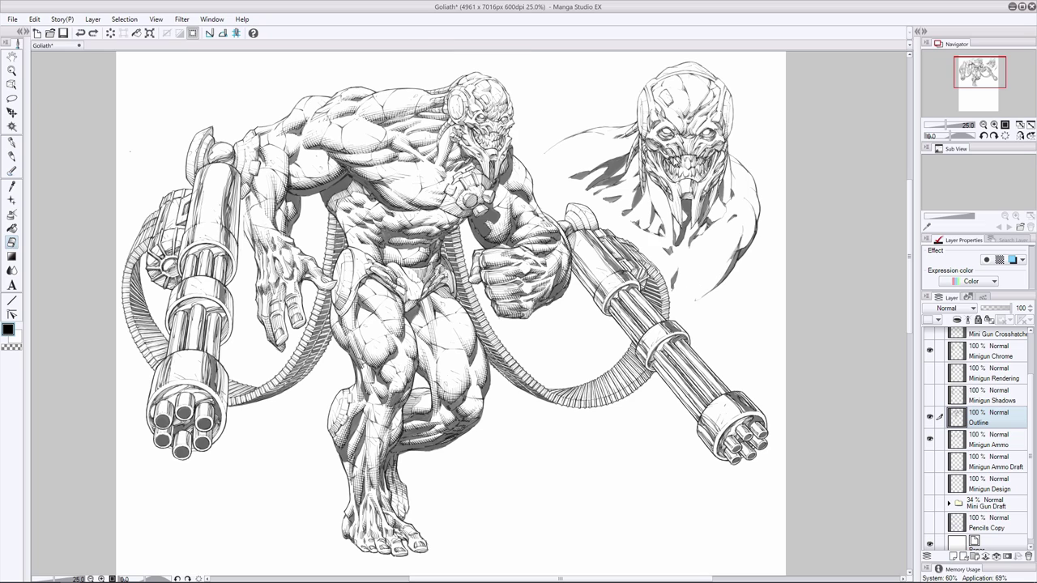
{"action": "left_click", "coordinate": [12, 156]}
{"action": "left_click_drag", "start_coordinate": [747, 223], "coordinate": [739, 251]}
{"action": "mouse_move", "coordinate": [747, 224]}
{"action": "left_mouse_down"}
{"action": "mouse_move", "coordinate": [741, 239]}
{"action": "mouse_move", "coordinate": [760, 223]}
{"action": "mouse_move", "coordinate": [740, 260]}
{"action": "left_mouse_up"}
{"action": "mouse_move", "coordinate": [760, 211]}
{"action": "left_mouse_down"}
{"action": "mouse_move", "coordinate": [738, 306]}
{"action": "mouse_move", "coordinate": [737, 259]}
{"action": "left_mouse_up"}
{"action": "key", "text": "ctrl+z"}
{"action": "key", "text": "ctrl+z"}
{"action": "key", "text": "ctrl+z"}
- Set the drawing colour to black and make the Hatches layer active
{"action": "right_click", "coordinate": [745, 251]}
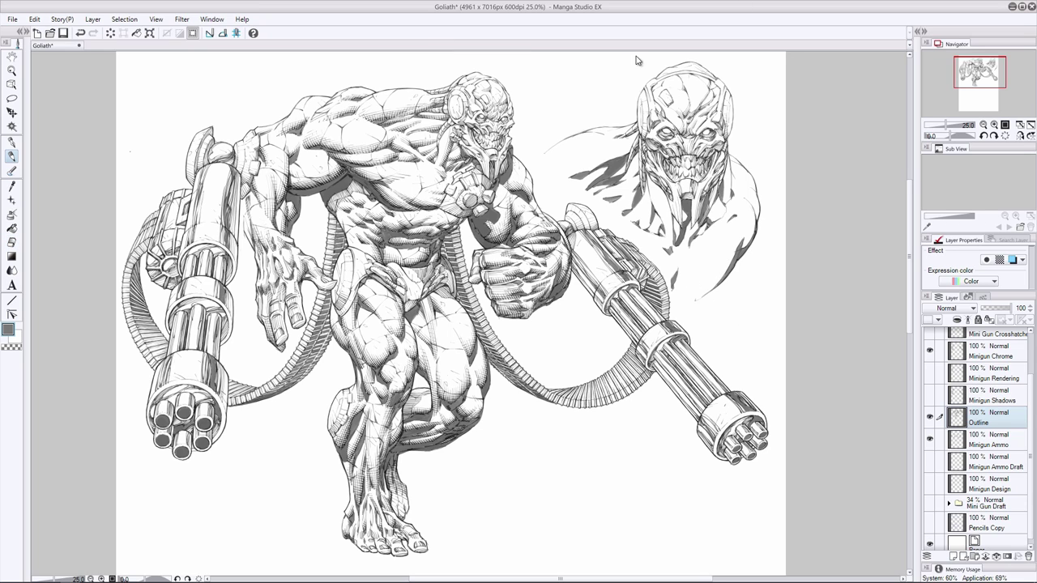
{"action": "double_click", "coordinate": [8, 330]}
{"action": "left_click", "coordinate": [622, 222]}
{"action": "scroll", "coordinate": [1012, 355], "scroll_direction": "up", "scroll_amount": 2}
{"action": "left_click", "coordinate": [1013, 356]}
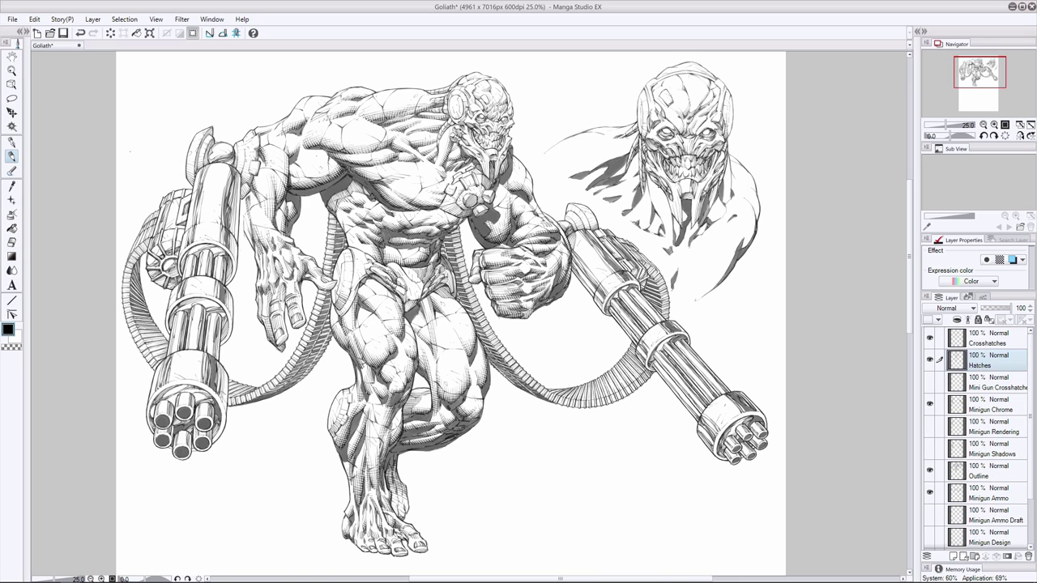
- Hatch the neck beneath the jaw on the left side of the breathing tube
{"action": "left_click_drag", "start_coordinate": [661, 187], "coordinate": [671, 243]}
{"action": "left_click_drag", "start_coordinate": [668, 204], "coordinate": [673, 243]}
{"action": "left_click_drag", "start_coordinate": [655, 201], "coordinate": [664, 232]}
{"action": "left_click_drag", "start_coordinate": [653, 202], "coordinate": [685, 244]}
{"action": "key", "text": "ctrl+z"}
{"action": "left_click_drag", "start_coordinate": [698, 226], "coordinate": [686, 234]}
{"action": "key", "text": "ctrl+z"}
{"action": "key", "text": "ctrl+z"}
{"action": "left_click_drag", "start_coordinate": [680, 102], "coordinate": [674, 112]}
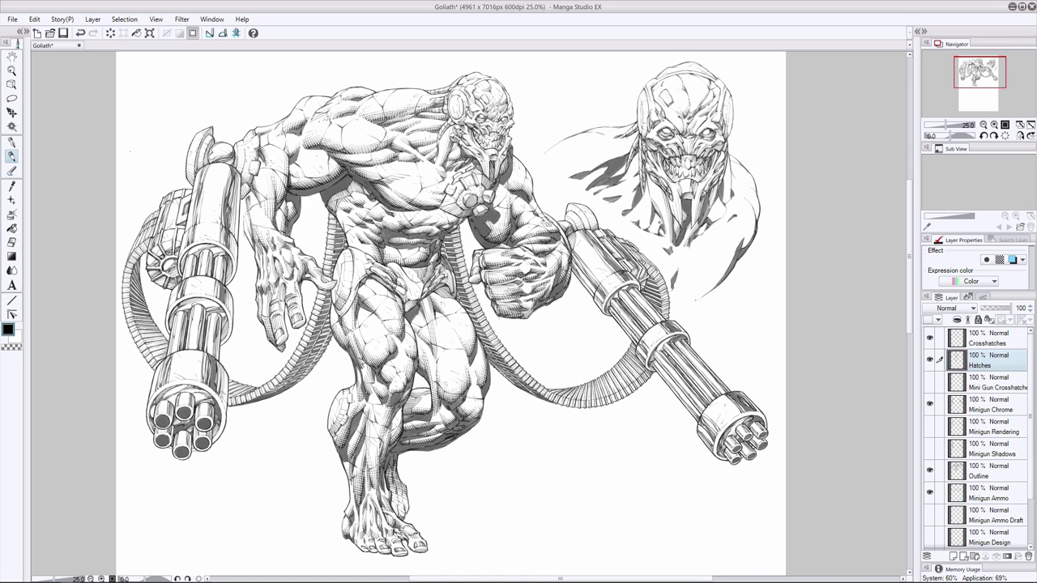
- Continue the hatching over the lower left neck toward the collarbone
{"action": "left_click_drag", "start_coordinate": [656, 217], "coordinate": [661, 235]}
{"action": "mouse_move", "coordinate": [647, 199]}
{"action": "left_mouse_down"}
{"action": "mouse_move", "coordinate": [649, 230]}
{"action": "mouse_move", "coordinate": [600, 199]}
{"action": "mouse_move", "coordinate": [636, 208]}
{"action": "mouse_move", "coordinate": [624, 211]}
{"action": "left_mouse_up"}
{"action": "key", "text": "ctrl+z"}
{"action": "key", "text": "ctrl+z"}
{"action": "left_click", "coordinate": [11, 242]}
{"action": "left_click", "coordinate": [12, 156]}
{"action": "mouse_move", "coordinate": [632, 200]}
{"action": "left_mouse_down"}
{"action": "mouse_move", "coordinate": [628, 209]}
{"action": "mouse_move", "coordinate": [632, 191]}
{"action": "left_mouse_up"}
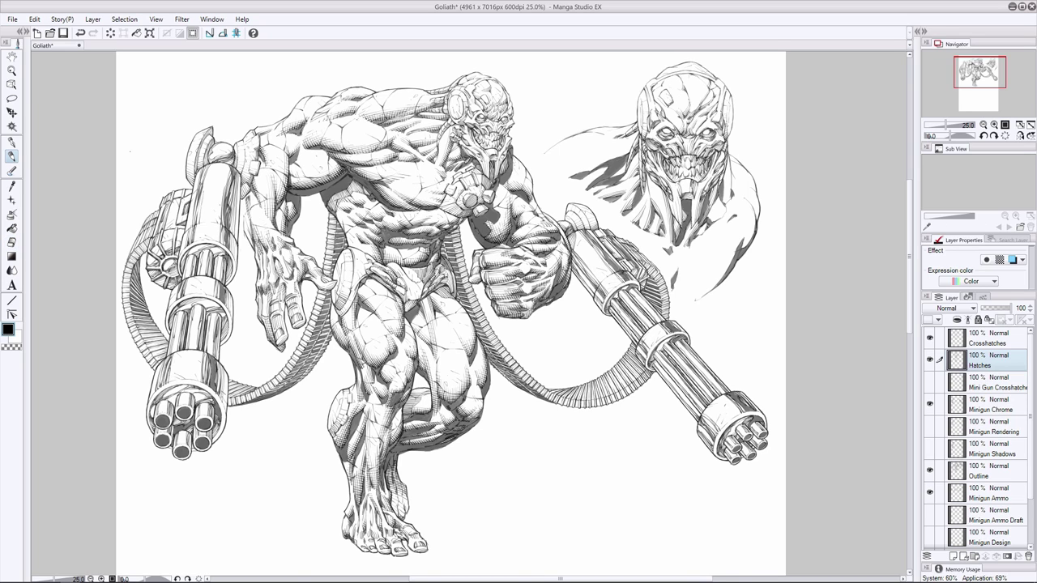
{"action": "key", "text": "ctrl+z"}
- Hatch the left shoulder and trapezius along the edges of the black shadow shapes
{"action": "mouse_move", "coordinate": [638, 164]}
{"action": "left_mouse_down"}
{"action": "mouse_move", "coordinate": [630, 178]}
{"action": "mouse_move", "coordinate": [585, 185]}
{"action": "mouse_move", "coordinate": [590, 196]}
{"action": "left_mouse_up"}
{"action": "left_click_drag", "start_coordinate": [626, 154], "coordinate": [603, 163]}
{"action": "mouse_move", "coordinate": [604, 162]}
{"action": "left_mouse_down"}
{"action": "mouse_move", "coordinate": [580, 170]}
{"action": "mouse_move", "coordinate": [609, 156]}
{"action": "left_mouse_up"}
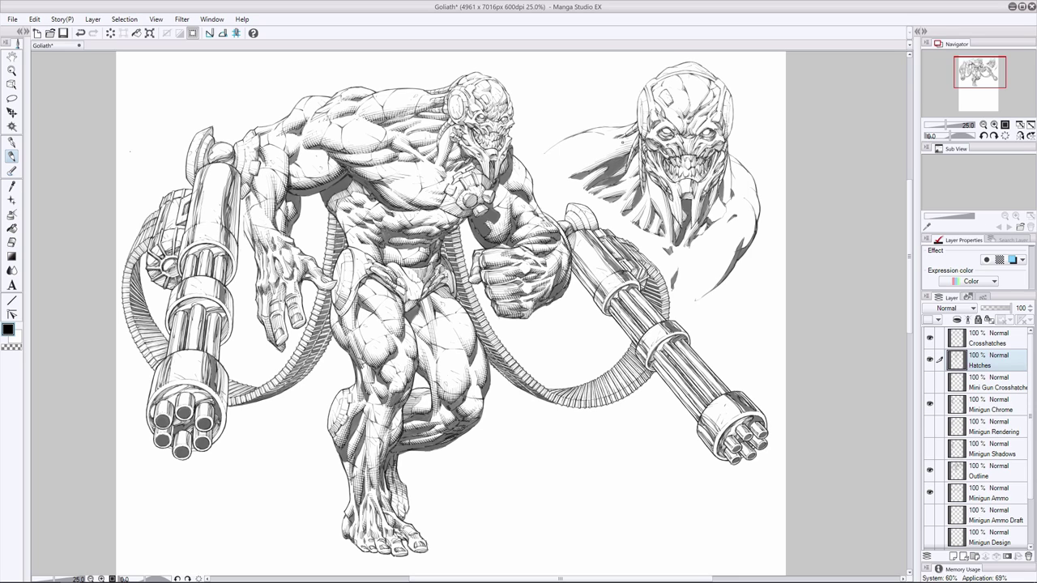
{"action": "left_click_drag", "start_coordinate": [749, 79], "coordinate": [742, 89]}
{"action": "key", "text": "ctrl+z"}
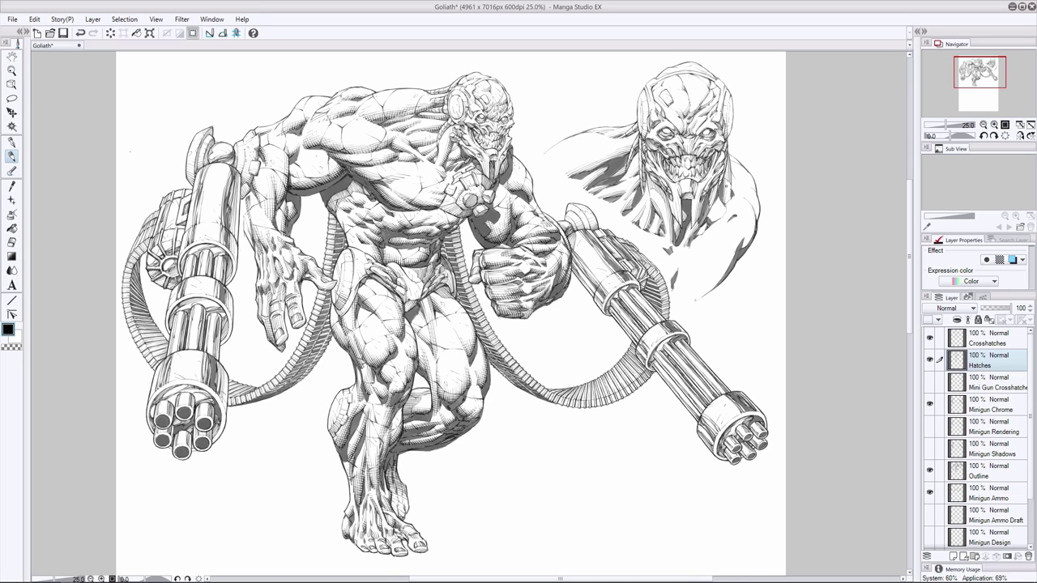
{"action": "key", "text": "e"}
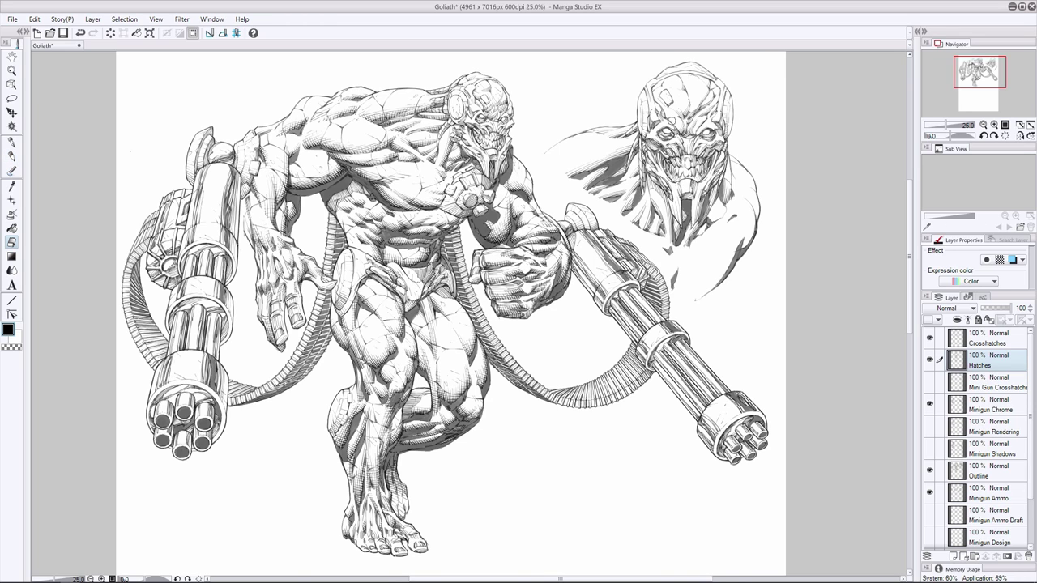
- Hatch the right side of the bust's neck above the collarbone, redoing the first strokes and cleaning up overshoots
{"action": "key", "text": "p"}
{"action": "left_click_drag", "start_coordinate": [716, 213], "coordinate": [725, 199]}
{"action": "left_click_drag", "start_coordinate": [717, 211], "coordinate": [727, 197]}
{"action": "key", "text": "ctrl+z"}
{"action": "key", "text": "ctrl+z"}
{"action": "left_click", "coordinate": [10, 243]}
{"action": "mouse_move", "coordinate": [727, 243]}
{"action": "left_mouse_down"}
{"action": "mouse_move", "coordinate": [709, 246]}
{"action": "mouse_move", "coordinate": [733, 215]}
{"action": "left_mouse_up"}
{"action": "left_click", "coordinate": [11, 155]}
- Hatch along the right shoulder's shadow edge and down the outer chest toward the lower tip of the bust
{"action": "left_click_drag", "start_coordinate": [710, 236], "coordinate": [739, 202]}
{"action": "mouse_move", "coordinate": [735, 218]}
{"action": "left_mouse_down"}
{"action": "mouse_move", "coordinate": [744, 208]}
{"action": "mouse_move", "coordinate": [729, 251]}
{"action": "left_mouse_up"}
{"action": "left_click_drag", "start_coordinate": [705, 288], "coordinate": [693, 300]}
{"action": "left_click_drag", "start_coordinate": [747, 232], "coordinate": [732, 255]}
{"action": "left_click_drag", "start_coordinate": [722, 267], "coordinate": [697, 300]}
{"action": "left_click_drag", "start_coordinate": [739, 243], "coordinate": [725, 271]}
{"action": "mouse_move", "coordinate": [728, 263]}
{"action": "left_mouse_down"}
{"action": "mouse_move", "coordinate": [700, 300]}
{"action": "mouse_move", "coordinate": [726, 269]}
{"action": "left_mouse_up"}
{"action": "mouse_move", "coordinate": [731, 261]}
{"action": "left_mouse_down"}
{"action": "mouse_move", "coordinate": [706, 293]}
{"action": "mouse_move", "coordinate": [716, 285]}
{"action": "left_mouse_up"}
- Undo the last chest strokes and erase stray hatching between the right shoulder and the lower chest
{"action": "left_click_drag", "start_coordinate": [718, 283], "coordinate": [675, 290]}
{"action": "key", "text": "ctrl+z"}
{"action": "key", "text": "ctrl+z"}
{"action": "left_click", "coordinate": [11, 242]}
{"action": "mouse_move", "coordinate": [746, 233]}
{"action": "left_mouse_down"}
{"action": "mouse_move", "coordinate": [673, 298]}
{"action": "mouse_move", "coordinate": [703, 291]}
{"action": "mouse_move", "coordinate": [729, 258]}
{"action": "mouse_move", "coordinate": [705, 291]}
{"action": "mouse_move", "coordinate": [713, 284]}
{"action": "left_mouse_up"}
{"action": "left_click", "coordinate": [12, 156]}
{"action": "key", "text": "ctrl+z"}
{"action": "left_click", "coordinate": [11, 243]}
- Redraw hatching below the right shoulder and add short strokes at the lower edge of the chest
{"action": "left_click", "coordinate": [11, 156]}
{"action": "left_click_drag", "start_coordinate": [743, 236], "coordinate": [692, 300]}
{"action": "key", "text": "ctrl+z"}
{"action": "mouse_move", "coordinate": [726, 264]}
{"action": "left_mouse_down"}
{"action": "mouse_move", "coordinate": [696, 299]}
{"action": "mouse_move", "coordinate": [745, 236]}
{"action": "left_mouse_up"}
{"action": "left_click", "coordinate": [12, 242]}
{"action": "left_click", "coordinate": [12, 157]}
{"action": "left_click_drag", "start_coordinate": [686, 289], "coordinate": [676, 297]}
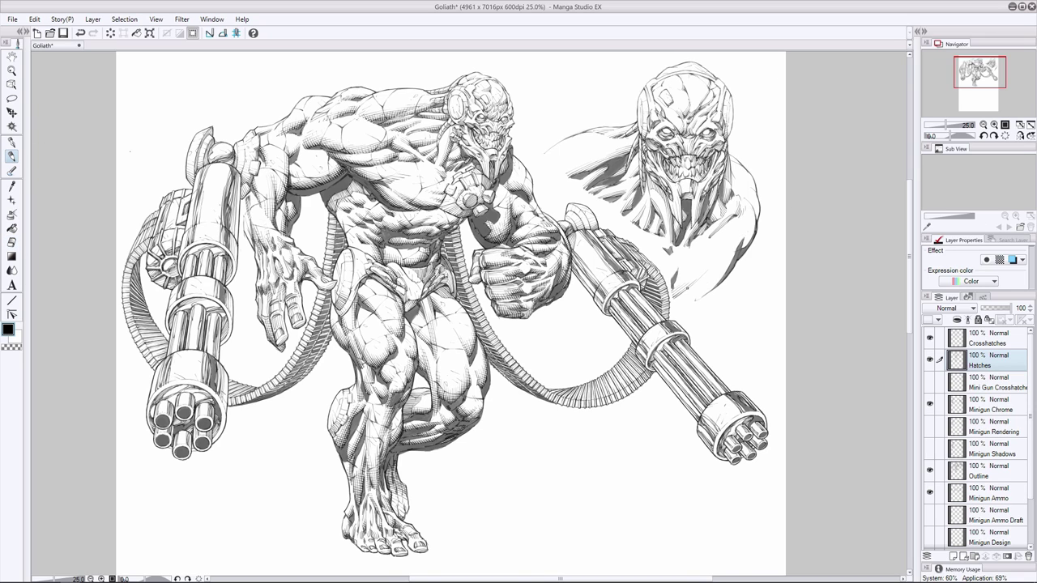
{"action": "left_click_drag", "start_coordinate": [747, 231], "coordinate": [728, 256]}
{"action": "left_click_drag", "start_coordinate": [746, 235], "coordinate": [694, 300]}
{"action": "key", "text": "ctrl+z"}
{"action": "left_click_drag", "start_coordinate": [729, 254], "coordinate": [693, 301]}
{"action": "key", "text": "ctrl+z"}
{"action": "left_click_drag", "start_coordinate": [632, 579], "coordinate": [644, 579]}
{"action": "mouse_move", "coordinate": [699, 250]}
{"action": "left_mouse_down"}
{"action": "mouse_move", "coordinate": [668, 293]}
{"action": "mouse_move", "coordinate": [690, 271]}
{"action": "left_mouse_up"}
{"action": "key", "text": "ctrl+z"}
{"action": "key", "text": "ctrl+z"}
{"action": "left_click_drag", "start_coordinate": [649, 579], "coordinate": [635, 578]}
- Erase stray strokes across the right chest, and hatch the outer arm down to the bust's lower tip with trimmed ends
{"action": "left_click", "coordinate": [11, 242]}
{"action": "left_click_drag", "start_coordinate": [683, 292], "coordinate": [739, 243]}
{"action": "left_click", "coordinate": [14, 159]}
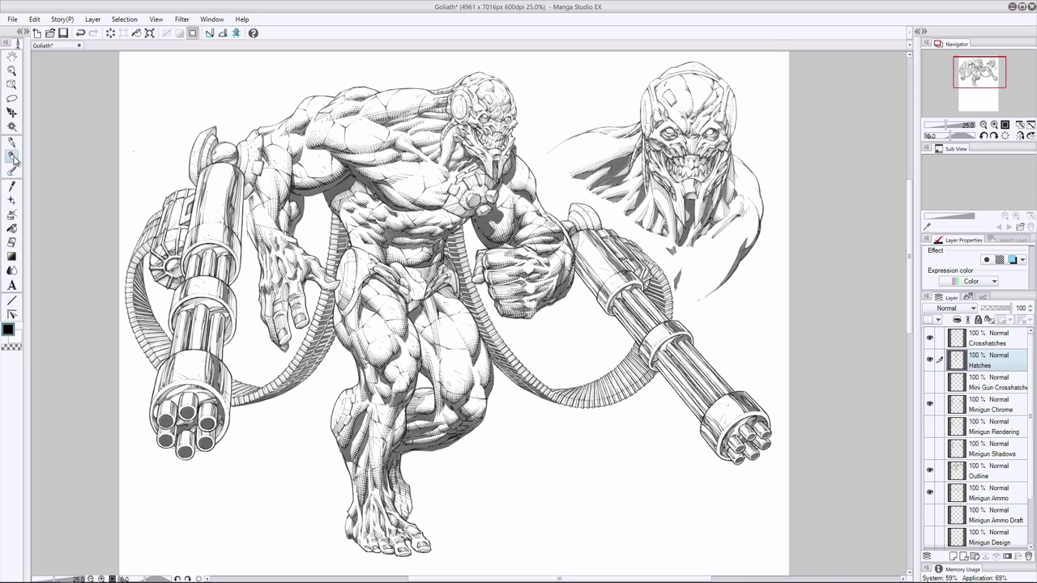
{"action": "left_click", "coordinate": [12, 157]}
{"action": "left_click_drag", "start_coordinate": [722, 279], "coordinate": [699, 303]}
{"action": "key", "text": "ctrl+z"}
{"action": "mouse_move", "coordinate": [717, 289]}
{"action": "left_mouse_down"}
{"action": "mouse_move", "coordinate": [701, 301]}
{"action": "mouse_move", "coordinate": [737, 258]}
{"action": "left_mouse_up"}
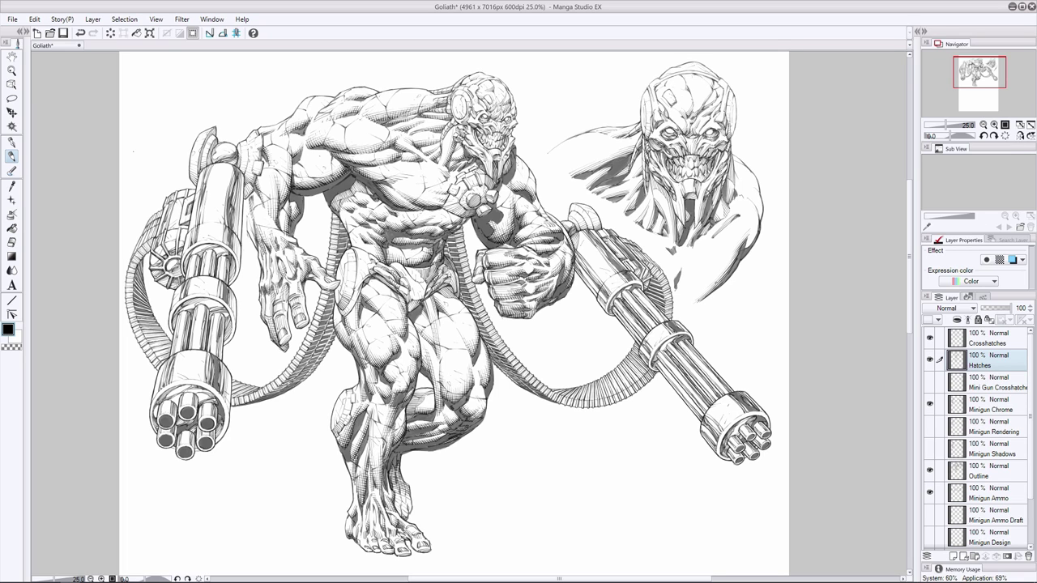
{"action": "key", "text": "e"}
{"action": "left_click_drag", "start_coordinate": [716, 289], "coordinate": [698, 301]}
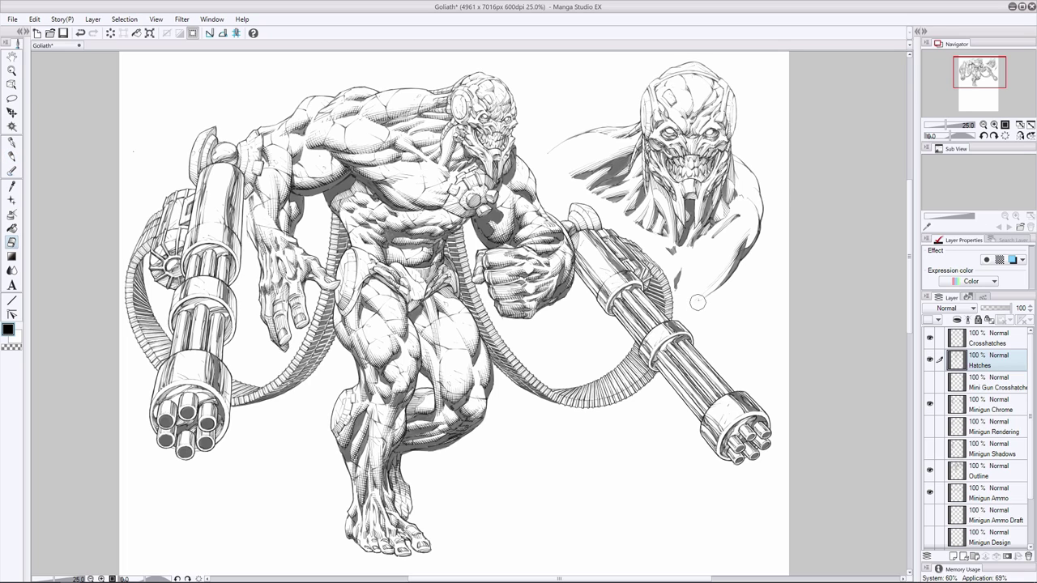
- Rework the hatching along the bust's lower chest edge, replacing misplaced strokes and erasing stray ends
{"action": "key", "text": "p"}
{"action": "left_click_drag", "start_coordinate": [736, 261], "coordinate": [705, 297]}
{"action": "key", "text": "ctrl+z"}
{"action": "key", "text": "ctrl+z"}
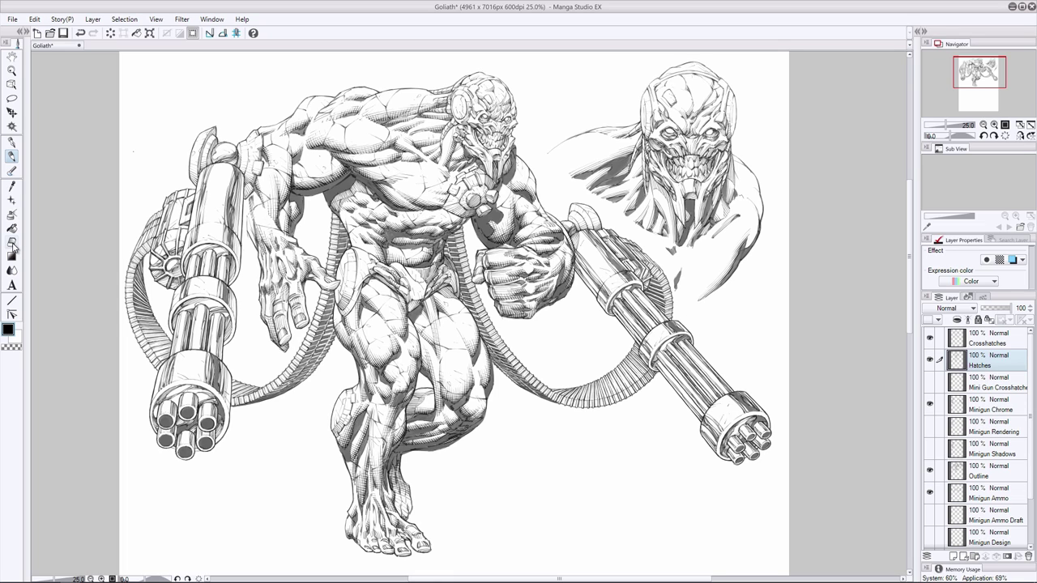
{"action": "left_click", "coordinate": [12, 243]}
{"action": "left_click", "coordinate": [12, 157]}
{"action": "left_click_drag", "start_coordinate": [698, 289], "coordinate": [682, 300]}
{"action": "key", "text": "ctrl+z"}
{"action": "key", "text": "ctrl+z"}
{"action": "left_click", "coordinate": [12, 242]}
{"action": "left_click", "coordinate": [11, 157]}
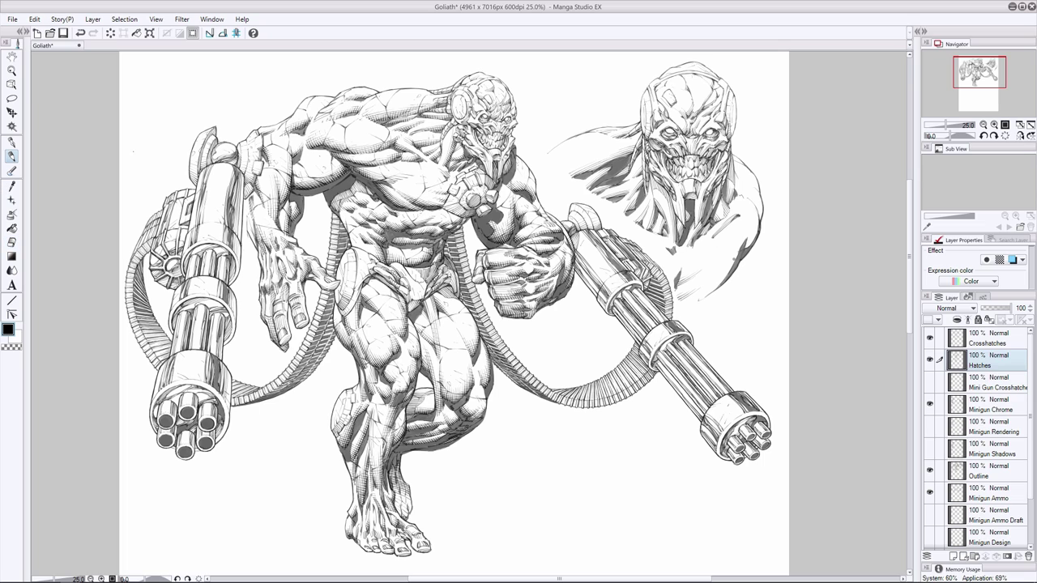
- Redo the hatching inside the right shoulder's shadow and fill in strokes at the bust's lower tip
{"action": "mouse_move", "coordinate": [740, 246]}
{"action": "left_mouse_down"}
{"action": "mouse_move", "coordinate": [693, 303]}
{"action": "mouse_move", "coordinate": [723, 276]}
{"action": "mouse_move", "coordinate": [705, 297]}
{"action": "left_mouse_up"}
{"action": "key", "text": "ctrl+z"}
{"action": "key", "text": "ctrl+z"}
{"action": "key", "text": "ctrl+z"}
{"action": "left_click_drag", "start_coordinate": [747, 235], "coordinate": [739, 244]}
{"action": "key", "text": "e"}
{"action": "key", "text": "p"}
{"action": "left_click_drag", "start_coordinate": [709, 287], "coordinate": [699, 299]}
{"action": "key", "text": "e"}
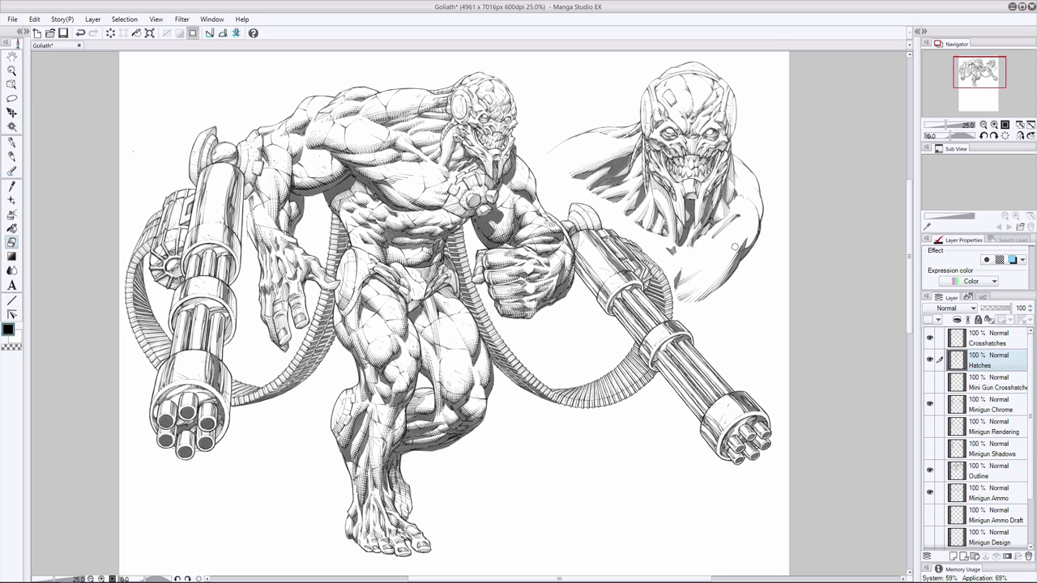
- Refine the hatching along the right shoulder's outer contour, undoing and erasing misplaced strokes
{"action": "key", "text": "p"}
{"action": "key", "text": "e"}
{"action": "key", "text": "p"}
{"action": "left_click_drag", "start_coordinate": [750, 231], "coordinate": [750, 245]}
{"action": "key", "text": "ctrl+z"}
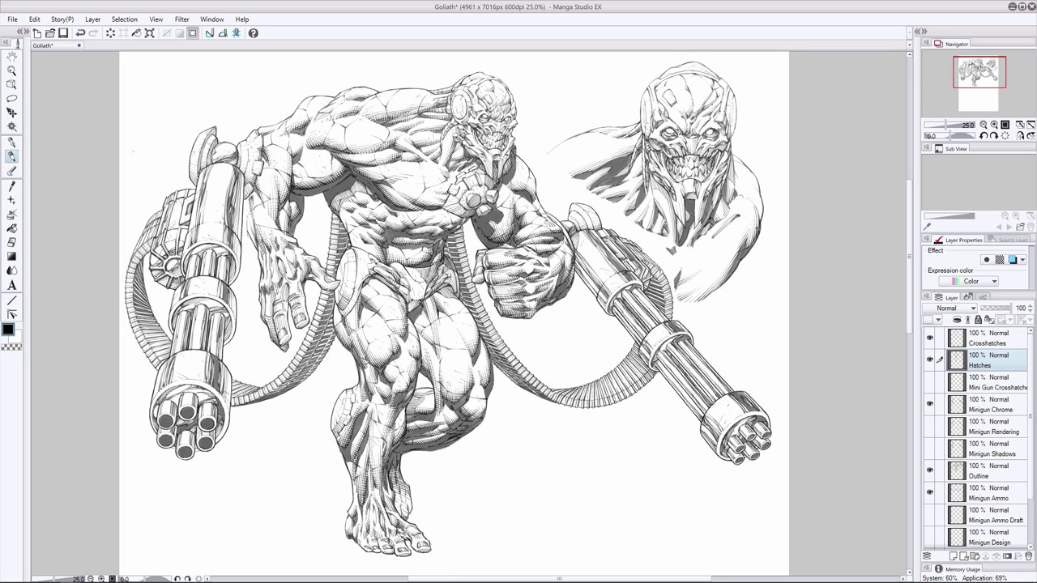
{"action": "key", "text": "ctrl+z"}
{"action": "left_click_drag", "start_coordinate": [766, 213], "coordinate": [760, 230]}
{"action": "key", "text": "ctrl+z"}
{"action": "key", "text": "e"}
{"action": "key", "text": "p"}
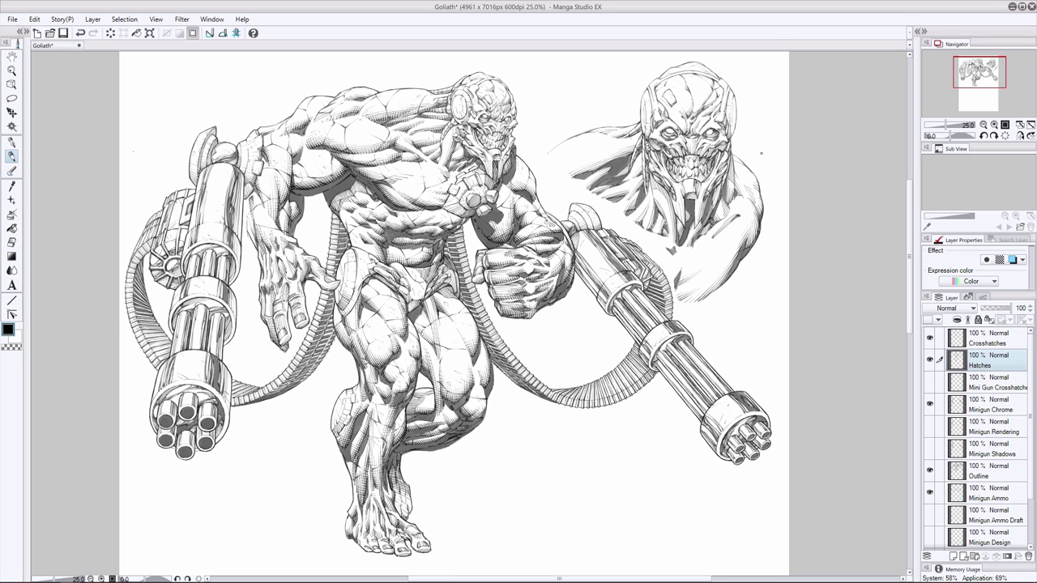
- Add hatching at the bust's lower tip and beside the black shadow on the lower left of the chest
{"action": "key", "text": "ctrl+z"}
{"action": "key", "text": "e"}
{"action": "key", "text": "p"}
{"action": "left_click", "coordinate": [11, 241]}
{"action": "left_click", "coordinate": [11, 155]}
{"action": "left_click_drag", "start_coordinate": [716, 288], "coordinate": [706, 296]}
{"action": "left_click_drag", "start_coordinate": [679, 267], "coordinate": [670, 276]}
{"action": "left_click_drag", "start_coordinate": [680, 270], "coordinate": [670, 279]}
{"action": "key", "text": "e"}
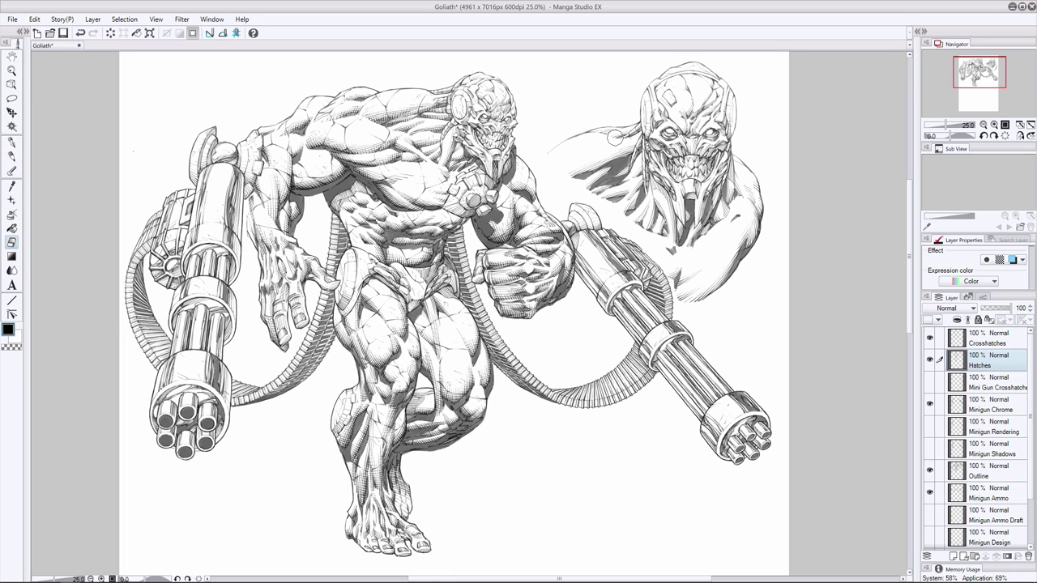
- Rework the short hatching strokes over the collarbone at the lower left of the breathing tube
{"action": "key", "text": "p"}
{"action": "left_click", "coordinate": [80, 33]}
{"action": "mouse_move", "coordinate": [658, 244]}
{"action": "left_mouse_down"}
{"action": "mouse_move", "coordinate": [672, 250]}
{"action": "mouse_move", "coordinate": [661, 249]}
{"action": "left_mouse_up"}
{"action": "mouse_move", "coordinate": [655, 242]}
{"action": "left_mouse_down"}
{"action": "mouse_move", "coordinate": [674, 249]}
{"action": "mouse_move", "coordinate": [659, 257]}
{"action": "mouse_move", "coordinate": [668, 254]}
{"action": "left_mouse_up"}
{"action": "left_click", "coordinate": [80, 33]}
{"action": "left_click", "coordinate": [80, 33]}
{"action": "left_click", "coordinate": [11, 243]}
{"action": "left_click", "coordinate": [11, 157]}
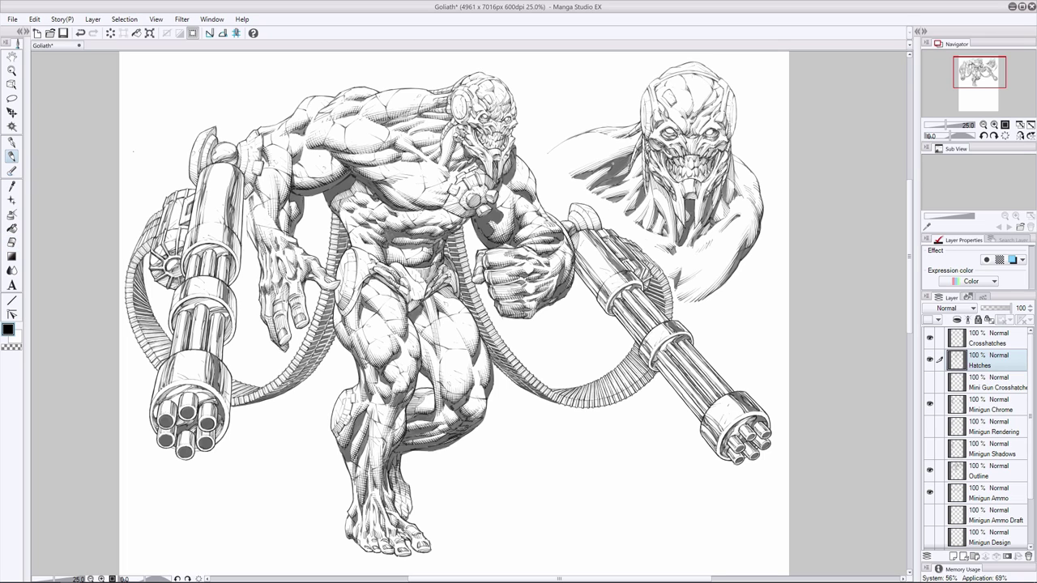
- Hatch the top and middle of the right shoulder muscle and the inner side of its shadow
{"action": "left_click_drag", "start_coordinate": [734, 166], "coordinate": [740, 177]}
{"action": "key", "text": "ctrl+z"}
{"action": "left_click_drag", "start_coordinate": [739, 196], "coordinate": [747, 205]}
{"action": "key", "text": "ctrl+z"}
{"action": "key", "text": "ctrl+y"}
{"action": "key", "text": "ctrl+z"}
{"action": "key", "text": "ctrl+y"}
{"action": "key", "text": "ctrl+z"}
{"action": "key", "text": "ctrl+y"}
{"action": "left_click_drag", "start_coordinate": [748, 231], "coordinate": [728, 240]}
- Hatch the right side of the head beside the ear piece and save the file
{"action": "left_click_drag", "start_coordinate": [733, 133], "coordinate": [734, 97]}
{"action": "key", "text": "ctrl+z"}
{"action": "key", "text": "ctrl+z"}
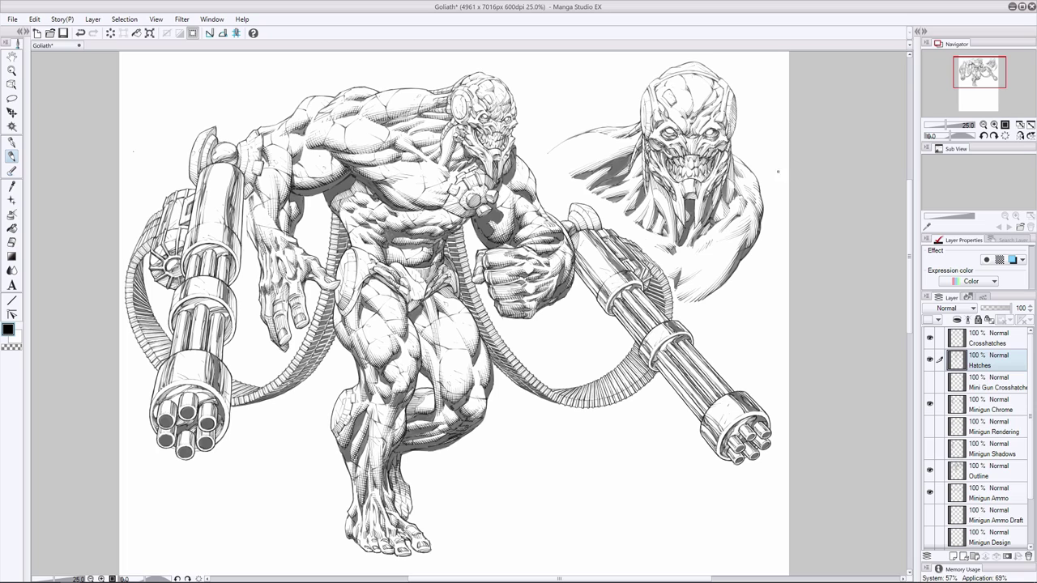
{"action": "key", "text": "ctrl+z"}
{"action": "left_click_drag", "start_coordinate": [732, 121], "coordinate": [734, 104]}
{"action": "key", "text": "ctrl+s"}
- Make the Crosshatches layer active and crosshatch the upper right of the skull, comparing strokes and cleaning their ends
{"action": "left_click", "coordinate": [990, 338]}
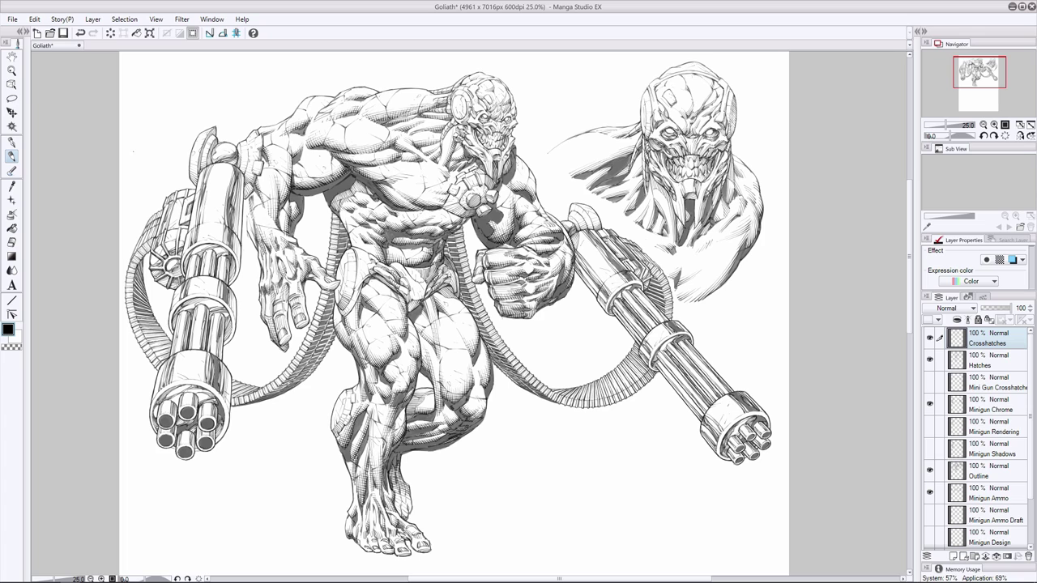
{"action": "left_click_drag", "start_coordinate": [722, 101], "coordinate": [711, 117]}
{"action": "key", "text": "ctrl+z"}
{"action": "key", "text": "ctrl+y"}
{"action": "key", "text": "ctrl+z"}
{"action": "key", "text": "ctrl+y"}
{"action": "key", "text": "ctrl+z"}
{"action": "key", "text": "ctrl+y"}
{"action": "key", "text": "ctrl+z"}
{"action": "key", "text": "ctrl+y"}
{"action": "key", "text": "ctrl+z"}
{"action": "key", "text": "ctrl+y"}
{"action": "key", "text": "e"}
{"action": "key", "text": "p"}
{"action": "key", "text": "e"}
{"action": "key", "text": "p"}
{"action": "key", "text": "e"}
- Make the Outline layer active and touch up the contour at the upper left of the bust's skull
{"action": "left_click", "coordinate": [987, 472]}
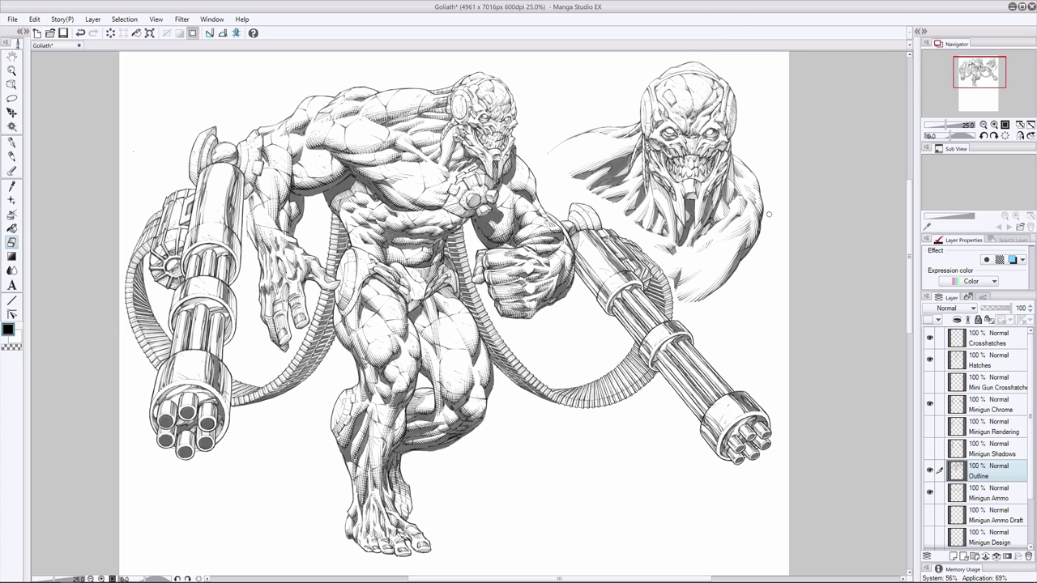
{"action": "left_click", "coordinate": [978, 362]}
{"action": "left_click", "coordinate": [985, 341]}
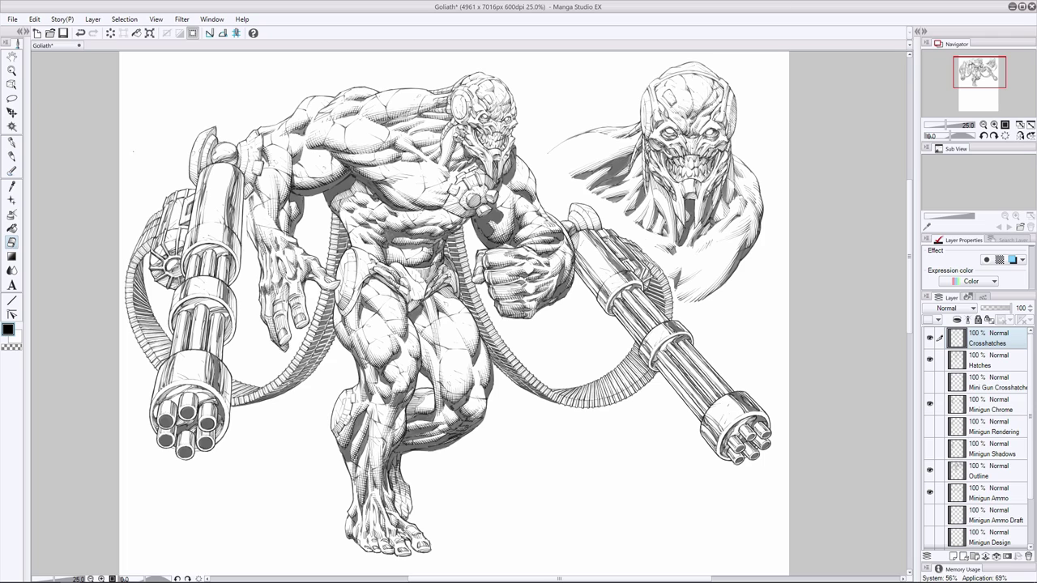
{"action": "left_click", "coordinate": [998, 470]}
{"action": "left_click", "coordinate": [12, 156]}
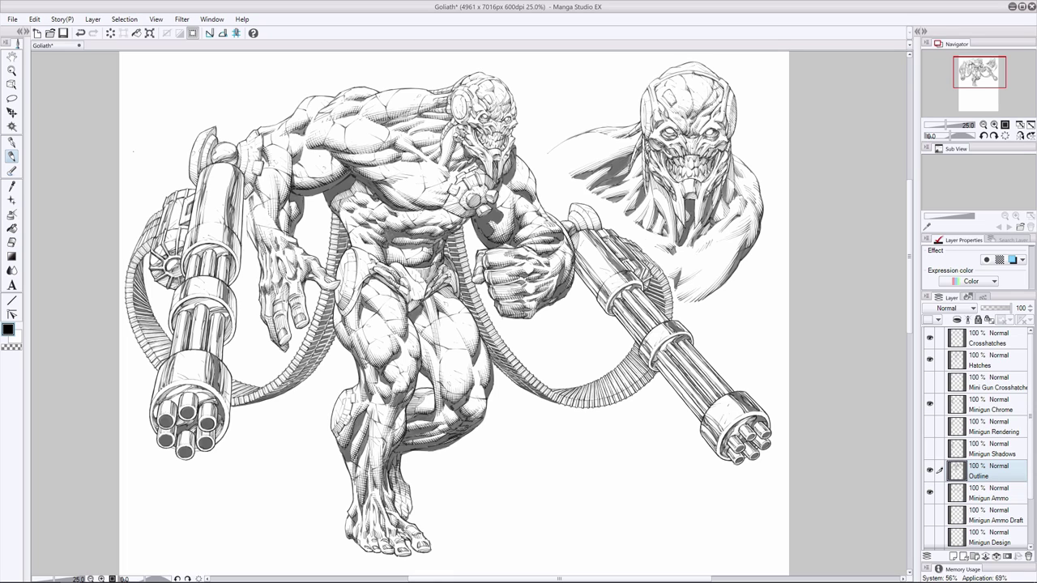
{"action": "left_click", "coordinate": [16, 242]}
{"action": "left_click", "coordinate": [11, 154]}
{"action": "key", "text": "ctrl+z"}
{"action": "left_click_drag", "start_coordinate": [653, 79], "coordinate": [647, 88]}
- Make the Crosshatches layer active and crosshatch the shadows on both sides of the bust's neck, comparing the strokes
{"action": "left_click", "coordinate": [987, 354]}
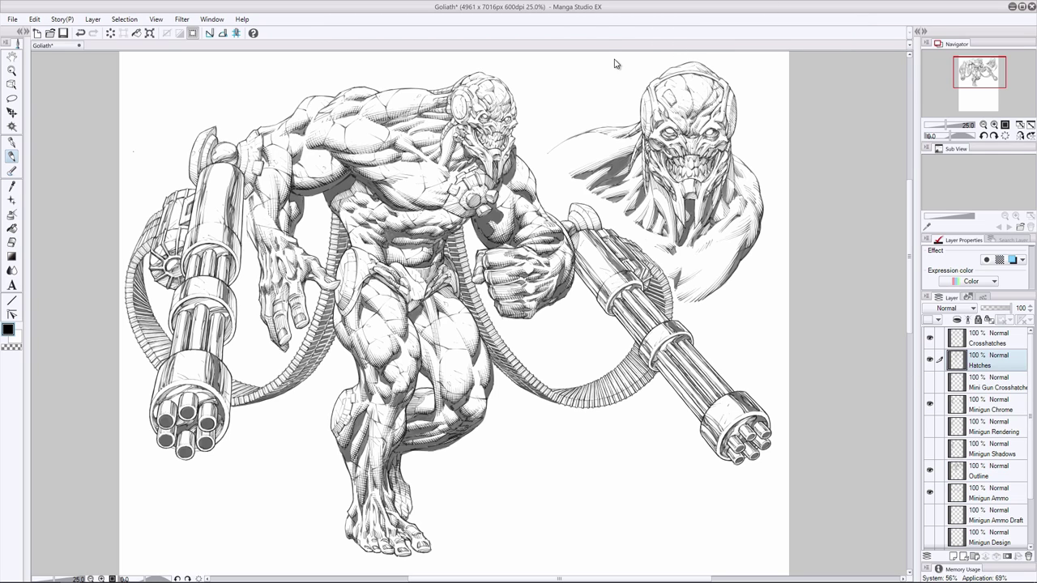
{"action": "left_click", "coordinate": [987, 338]}
{"action": "left_click_drag", "start_coordinate": [683, 217], "coordinate": [675, 226]}
{"action": "left_click_drag", "start_coordinate": [675, 193], "coordinate": [668, 212]}
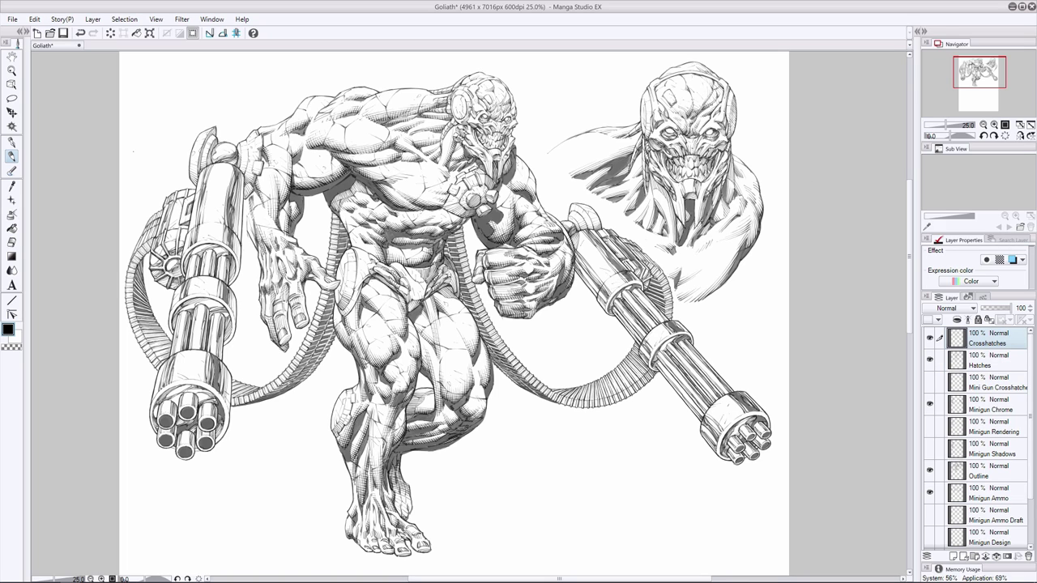
{"action": "key", "text": "ctrl+z"}
{"action": "left_click_drag", "start_coordinate": [728, 142], "coordinate": [721, 154]}
{"action": "key", "text": "ctrl+z"}
{"action": "key", "text": "ctrl+y"}
{"action": "key", "text": "ctrl+z"}
{"action": "key", "text": "ctrl+y"}
{"action": "key", "text": "ctrl+z"}
{"action": "key", "text": "ctrl+y"}
- Crosshatch the long muscle on the left of the bust's neck down to the chest, cleaning the stroke ends
{"action": "left_click_drag", "start_coordinate": [653, 182], "coordinate": [662, 187]}
{"action": "key", "text": "e"}
{"action": "key", "text": "p"}
{"action": "key", "text": "e"}
{"action": "left_click_drag", "start_coordinate": [652, 180], "coordinate": [674, 242]}
{"action": "key", "text": "p"}
{"action": "left_click_drag", "start_coordinate": [672, 232], "coordinate": [678, 241]}
{"action": "left_click", "coordinate": [11, 243]}
{"action": "left_click", "coordinate": [13, 156]}
- Crosshatch across the left base of the bust's neck and the muscle just above the chest
{"action": "left_click_drag", "start_coordinate": [646, 196], "coordinate": [669, 198]}
{"action": "left_click", "coordinate": [13, 243]}
{"action": "left_click", "coordinate": [13, 156]}
{"action": "key", "text": "ctrl+z"}
{"action": "left_click_drag", "start_coordinate": [655, 214], "coordinate": [666, 226]}
- Erase excess crosshatching at the left base of the neck, comparing the area with and without the change
{"action": "left_click", "coordinate": [13, 242]}
{"action": "left_click_drag", "start_coordinate": [666, 190], "coordinate": [659, 185]}
{"action": "left_click", "coordinate": [13, 157]}
{"action": "key", "text": "ctrl+z"}
{"action": "key", "text": "ctrl+y"}
{"action": "key", "text": "ctrl+z"}
{"action": "key", "text": "ctrl+y"}
{"action": "key", "text": "ctrl+z"}
{"action": "key", "text": "ctrl+y"}
{"action": "key", "text": "ctrl+z"}
{"action": "key", "text": "ctrl+y"}
{"action": "key", "text": "ctrl+z"}
{"action": "key", "text": "ctrl+y"}
{"action": "key", "text": "ctrl+z"}
{"action": "key", "text": "ctrl+y"}
{"action": "key", "text": "ctrl+z"}
{"action": "key", "text": "ctrl+y"}
- Make the Hatches layer active and compare the neck shading with and without the last change, keeping the change
{"action": "key", "text": "e"}
{"action": "left_click", "coordinate": [980, 361]}
{"action": "key", "text": "ctrl+z"}
{"action": "key", "text": "ctrl+y"}
{"action": "key", "text": "ctrl+z"}
{"action": "key", "text": "ctrl+y"}
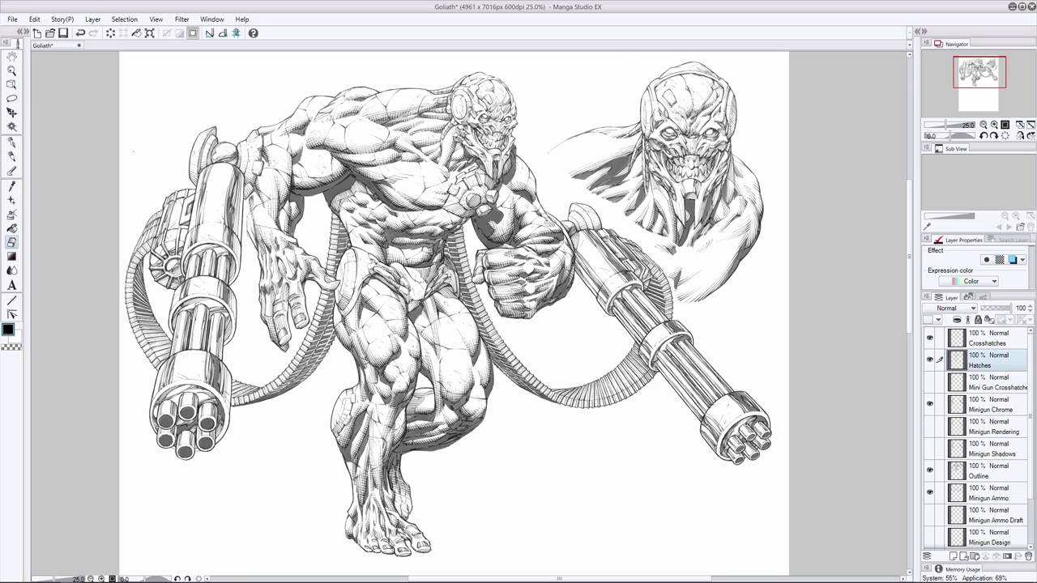
{"action": "key", "text": "p"}
{"action": "left_click_drag", "start_coordinate": [656, 171], "coordinate": [650, 190]}
{"action": "left_click_drag", "start_coordinate": [657, 175], "coordinate": [656, 190]}
{"action": "left_click_drag", "start_coordinate": [662, 182], "coordinate": [661, 195]}
{"action": "left_click_drag", "start_coordinate": [668, 185], "coordinate": [657, 193]}
{"action": "key", "text": "ctrl+z"}
{"action": "key", "text": "ctrl+z"}
{"action": "key", "text": "ctrl+z"}
{"action": "left_click_drag", "start_coordinate": [669, 188], "coordinate": [662, 200]}
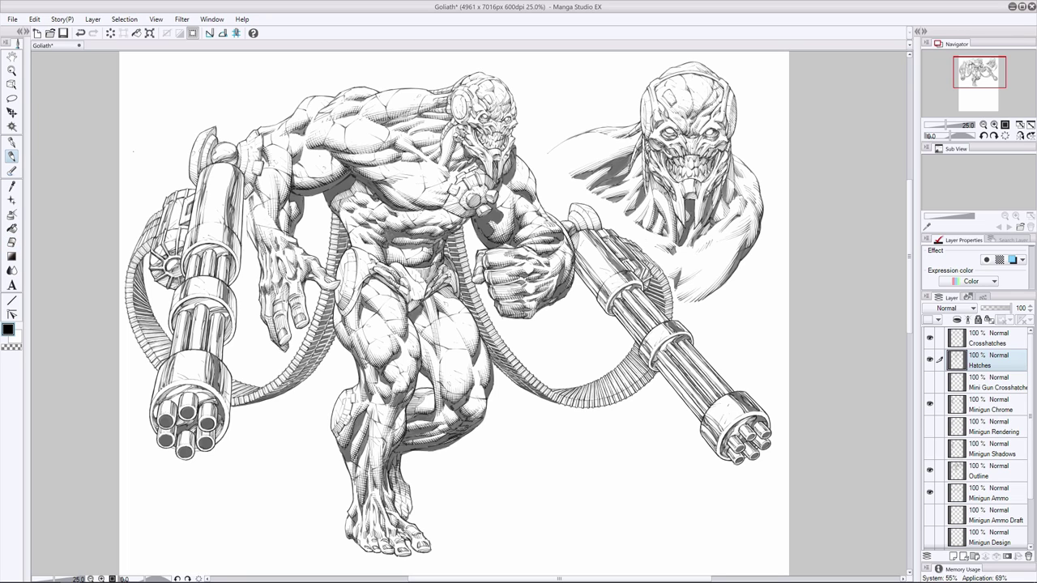
{"action": "key", "text": "ctrl+z"}
{"action": "key", "text": "e"}
{"action": "left_click", "coordinate": [12, 155]}
{"action": "mouse_move", "coordinate": [664, 188]}
{"action": "left_mouse_down"}
{"action": "mouse_move", "coordinate": [669, 203]}
{"action": "mouse_move", "coordinate": [659, 190]}
{"action": "mouse_move", "coordinate": [669, 199]}
{"action": "mouse_move", "coordinate": [680, 184]}
{"action": "mouse_move", "coordinate": [659, 189]}
{"action": "left_mouse_up"}
{"action": "key", "text": "ctrl+z"}
{"action": "key", "text": "ctrl+z"}
{"action": "key", "text": "ctrl+z"}
- Make the Crosshatches layer active and try crosshatching the left shoulder next to the neck
{"action": "left_click", "coordinate": [1009, 344]}
{"action": "key", "text": "e"}
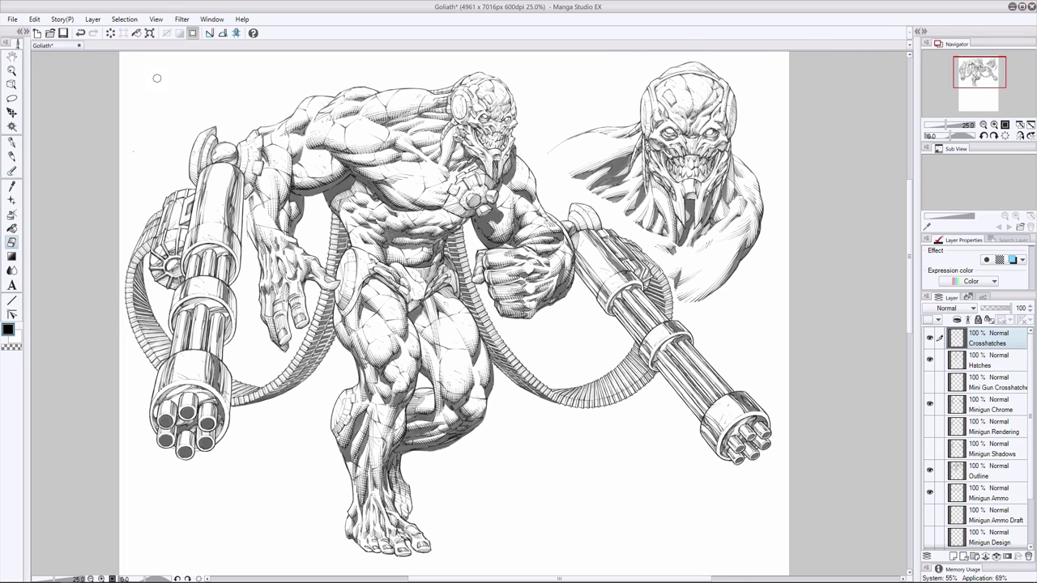
{"action": "key", "text": "p"}
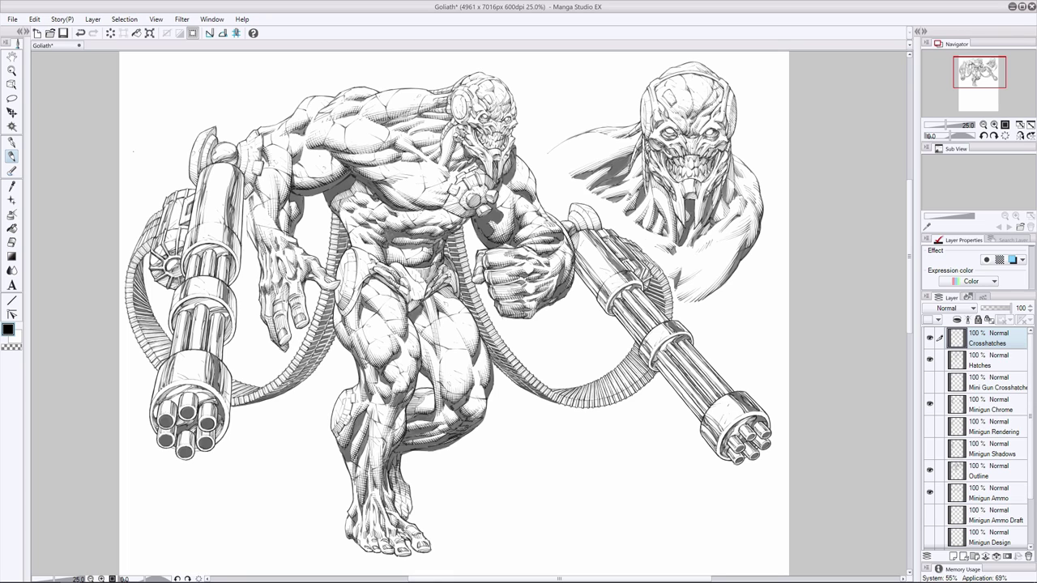
{"action": "left_click_drag", "start_coordinate": [631, 189], "coordinate": [639, 192]}
{"action": "key", "text": "ctrl+z"}
{"action": "key", "text": "ctrl+z"}
{"action": "key", "text": "ctrl+z"}
- Make the Hatches layer active and erase stray hatching at the left base of the bust's neck
{"action": "left_click", "coordinate": [11, 243]}
{"action": "left_click", "coordinate": [985, 361]}
{"action": "left_click_drag", "start_coordinate": [653, 185], "coordinate": [663, 196]}
- Make the Crosshatches layer active and crosshatch the left base of the neck where it meets the shoulder, comparing strokes
{"action": "left_click", "coordinate": [12, 156]}
{"action": "left_click", "coordinate": [984, 339]}
{"action": "key", "text": "ctrl+z"}
{"action": "key", "text": "ctrl+y"}
{"action": "key", "text": "ctrl+z"}
{"action": "left_click_drag", "start_coordinate": [648, 179], "coordinate": [660, 203]}
{"action": "mouse_move", "coordinate": [651, 179]}
{"action": "left_mouse_down"}
{"action": "mouse_move", "coordinate": [657, 200]}
{"action": "mouse_move", "coordinate": [647, 209]}
{"action": "mouse_move", "coordinate": [630, 197]}
{"action": "left_mouse_up"}
{"action": "key", "text": "ctrl+z"}
- Try long crosshatching strokes across the bust's left shoulder muscle
{"action": "mouse_move", "coordinate": [641, 167]}
{"action": "left_mouse_down"}
{"action": "mouse_move", "coordinate": [630, 195]}
{"action": "mouse_move", "coordinate": [607, 192]}
{"action": "left_mouse_up"}
{"action": "mouse_move", "coordinate": [605, 185]}
{"action": "left_mouse_down"}
{"action": "mouse_move", "coordinate": [599, 193]}
{"action": "mouse_move", "coordinate": [630, 181]}
{"action": "mouse_move", "coordinate": [608, 175]}
{"action": "left_mouse_up"}
{"action": "key", "text": "ctrl+z"}
{"action": "key", "text": "ctrl+z"}
{"action": "key", "text": "ctrl+z"}
{"action": "key", "text": "ctrl+z"}
{"action": "key", "text": "ctrl+z"}
{"action": "key", "text": "ctrl+z"}
- Crosshatch the shadows on the bust's left shoulder, from beside the neck out to the upper part
{"action": "key", "text": "e"}
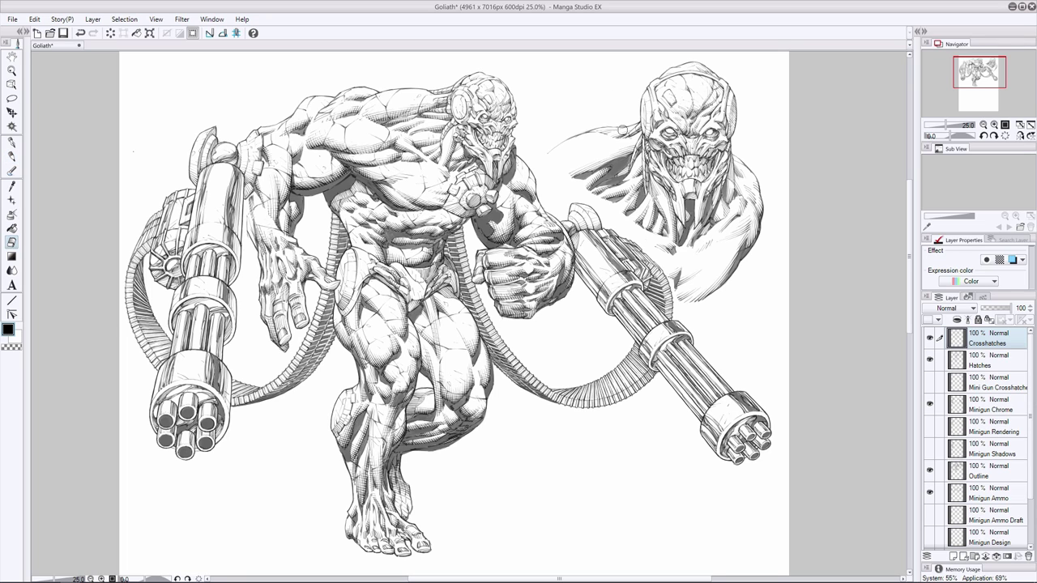
{"action": "key", "text": "p"}
{"action": "mouse_move", "coordinate": [624, 181]}
{"action": "left_mouse_down"}
{"action": "mouse_move", "coordinate": [632, 172]}
{"action": "mouse_move", "coordinate": [616, 187]}
{"action": "left_mouse_up"}
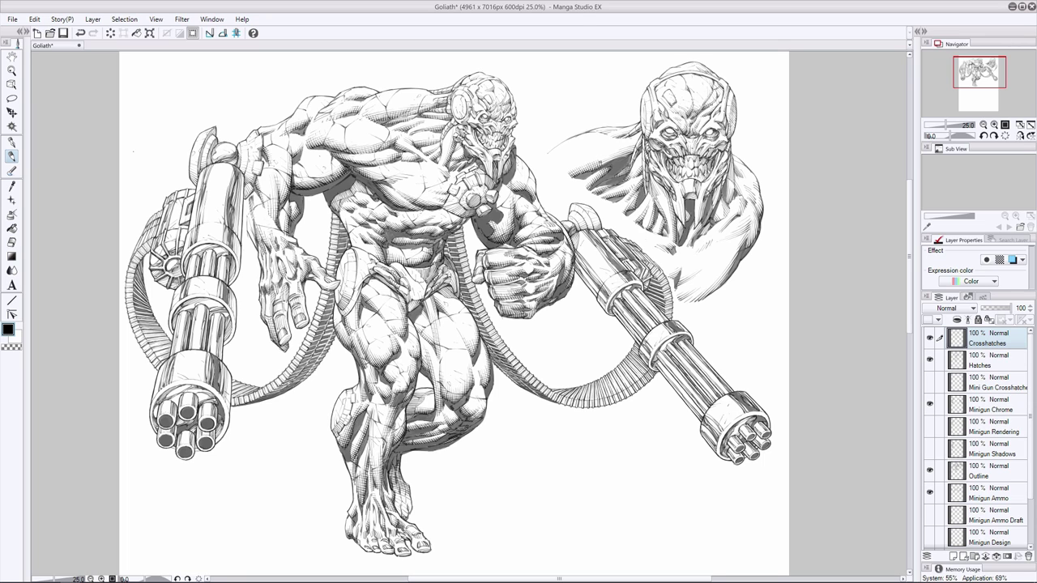
{"action": "left_click_drag", "start_coordinate": [605, 158], "coordinate": [601, 166]}
{"action": "key", "text": "ctrl+z"}
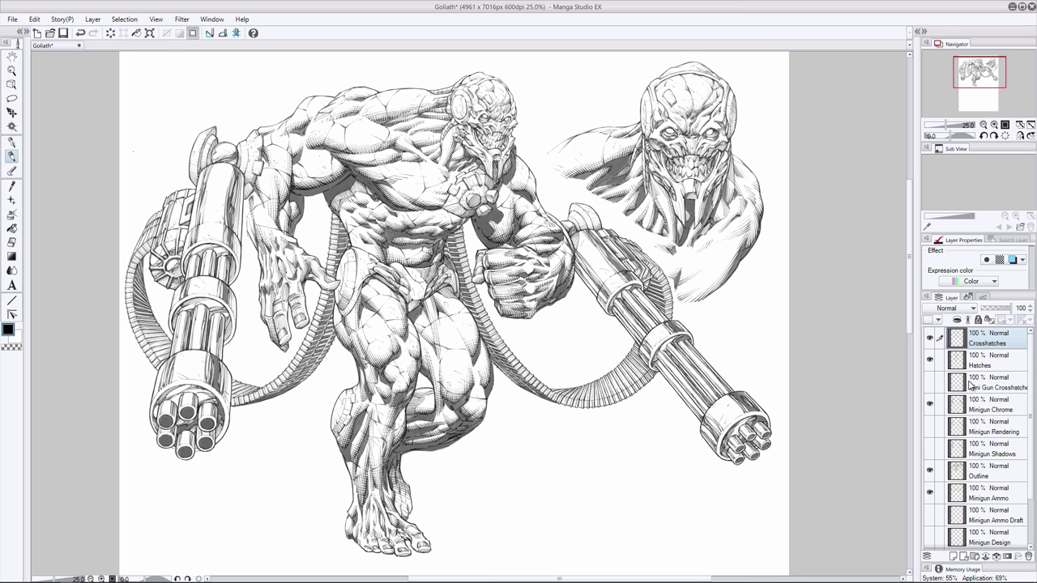
- Turn on the blue layer color for the Outline layer and add a new layer above it
{"action": "left_click", "coordinate": [982, 472]}
{"action": "left_click", "coordinate": [1012, 261]}
{"action": "key", "text": "ctrl+shift+n"}
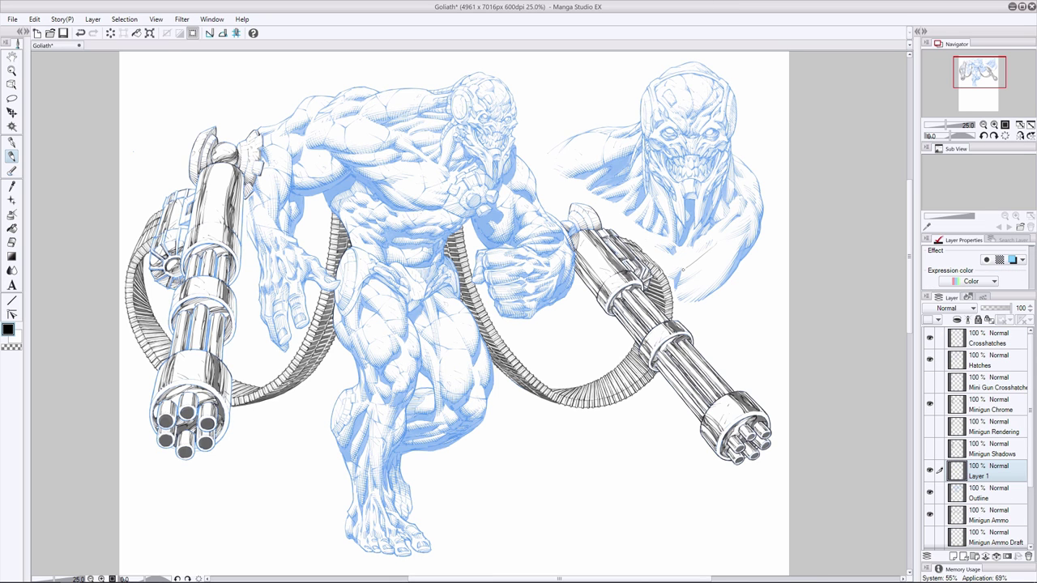
{"action": "key", "text": "e"}
{"action": "left_click", "coordinate": [13, 157]}
{"action": "left_click_drag", "start_coordinate": [722, 241], "coordinate": [742, 248]}
{"action": "key", "text": "e"}
{"action": "left_click", "coordinate": [13, 156]}
{"action": "left_click_drag", "start_coordinate": [710, 304], "coordinate": [744, 271]}
{"action": "key", "text": "ctrl+z"}
{"action": "mouse_move", "coordinate": [731, 266]}
{"action": "left_mouse_down"}
{"action": "mouse_move", "coordinate": [725, 293]}
{"action": "mouse_move", "coordinate": [701, 307]}
{"action": "left_mouse_up"}
{"action": "key", "text": "e"}
{"action": "key", "text": "ctrl+z"}
{"action": "key", "text": "ctrl+z"}
{"action": "key", "text": "ctrl+z"}
{"action": "key", "text": "ctrl+z"}
{"action": "key", "text": "ctrl+z"}
- Sketch short slanted shapes along the lower right edge of the bust below the shoulder, cleaning up the lines
{"action": "left_click", "coordinate": [12, 155]}
{"action": "mouse_move", "coordinate": [742, 273]}
{"action": "left_mouse_down"}
{"action": "mouse_move", "coordinate": [697, 291]}
{"action": "mouse_move", "coordinate": [727, 268]}
{"action": "mouse_move", "coordinate": [700, 290]}
{"action": "mouse_move", "coordinate": [721, 271]}
{"action": "mouse_move", "coordinate": [723, 302]}
{"action": "left_mouse_up"}
{"action": "left_click_drag", "start_coordinate": [745, 249], "coordinate": [739, 263]}
{"action": "key", "text": "ctrl+z"}
{"action": "key", "text": "e"}
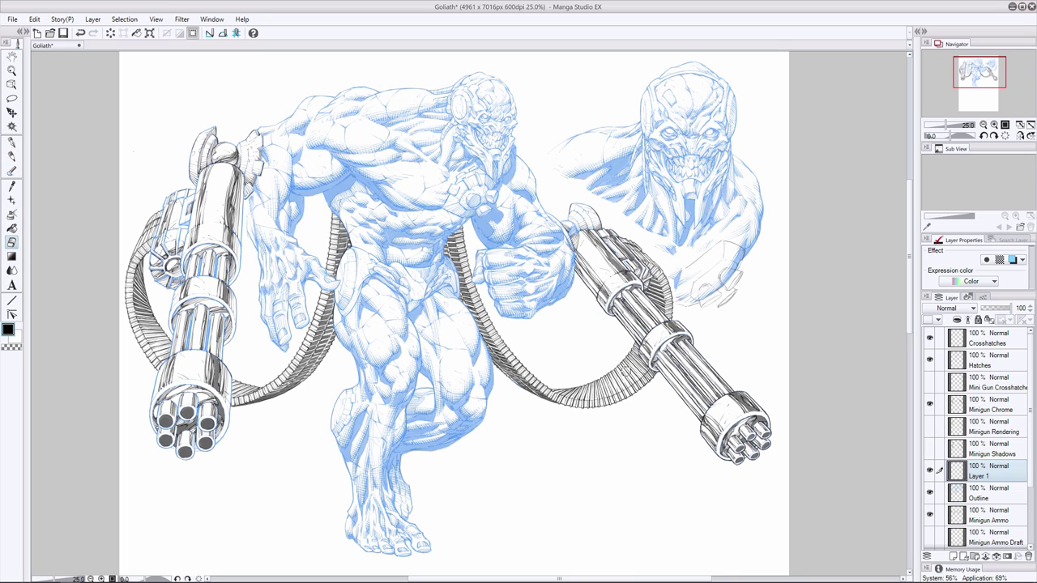
{"action": "key", "text": "p"}
{"action": "key", "text": "e"}
{"action": "key", "text": "p"}
- Sketch the upper contour of the new shape at the bust's lower right and clean up its lines
{"action": "mouse_move", "coordinate": [718, 240]}
{"action": "left_mouse_down"}
{"action": "mouse_move", "coordinate": [691, 257]}
{"action": "mouse_move", "coordinate": [734, 241]}
{"action": "mouse_move", "coordinate": [686, 269]}
{"action": "mouse_move", "coordinate": [713, 238]}
{"action": "mouse_move", "coordinate": [688, 257]}
{"action": "left_mouse_up"}
{"action": "key", "text": "ctrl+z"}
{"action": "key", "text": "e"}
{"action": "key", "text": "p"}
{"action": "key", "text": "e"}
{"action": "key", "text": "p"}
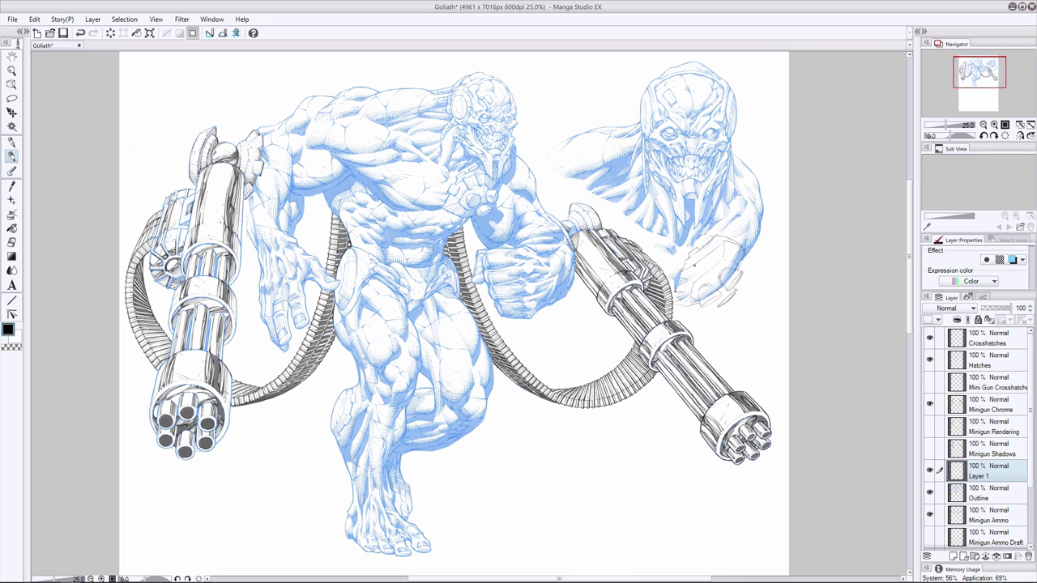
- Sketch the inner edges and segments of the new shape at the bust's lower right, erasing stray lines
{"action": "key", "text": "ctrl+z"}
{"action": "mouse_move", "coordinate": [700, 262]}
{"action": "left_mouse_down"}
{"action": "mouse_move", "coordinate": [693, 285]}
{"action": "mouse_move", "coordinate": [715, 267]}
{"action": "mouse_move", "coordinate": [706, 278]}
{"action": "left_mouse_up"}
{"action": "mouse_move", "coordinate": [695, 266]}
{"action": "left_mouse_down"}
{"action": "mouse_move", "coordinate": [698, 278]}
{"action": "mouse_move", "coordinate": [697, 268]}
{"action": "mouse_move", "coordinate": [725, 262]}
{"action": "left_mouse_up"}
{"action": "key", "text": "e"}
{"action": "key", "text": "p"}
{"action": "key", "text": "e"}
{"action": "key", "text": "p"}
{"action": "key", "text": "e"}
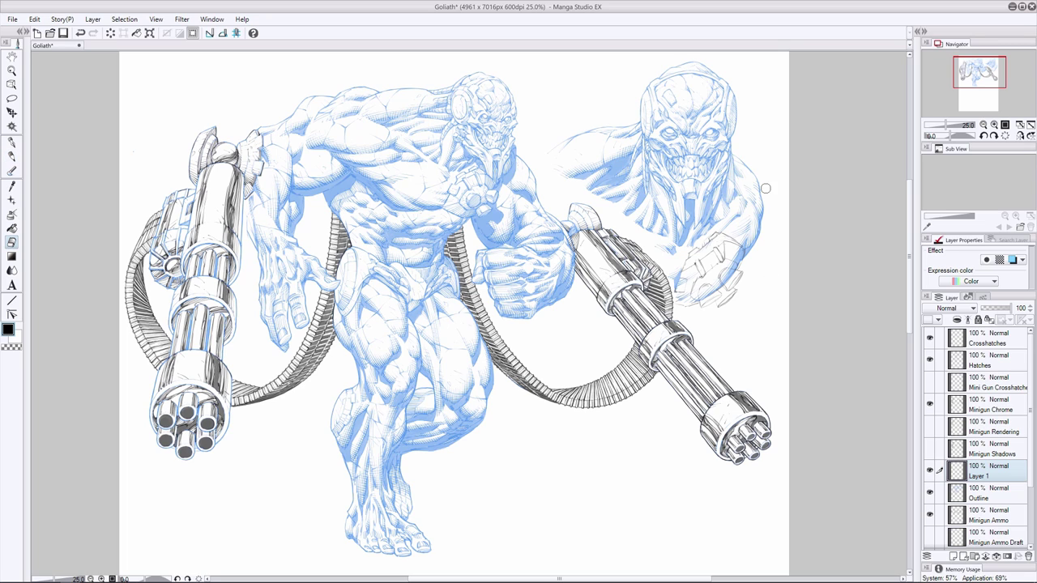
- Clean up and redraw the right side of the sketched shape below the bust's right shoulder
{"action": "mouse_move", "coordinate": [726, 246]}
{"action": "left_mouse_down"}
{"action": "mouse_move", "coordinate": [700, 277]}
{"action": "mouse_move", "coordinate": [750, 271]}
{"action": "mouse_move", "coordinate": [735, 279]}
{"action": "mouse_move", "coordinate": [742, 292]}
{"action": "left_mouse_up"}
{"action": "key", "text": "p"}
{"action": "key", "text": "e"}
{"action": "key", "text": "p"}
- Lasso parts of the new sketch at the bust's lower right, reposition them and deselect
{"action": "left_click", "coordinate": [12, 98]}
{"action": "left_click", "coordinate": [12, 113]}
{"action": "key", "text": "ctrl+d"}
{"action": "left_click", "coordinate": [12, 98]}
{"action": "left_click", "coordinate": [12, 112]}
{"action": "key", "text": "p"}
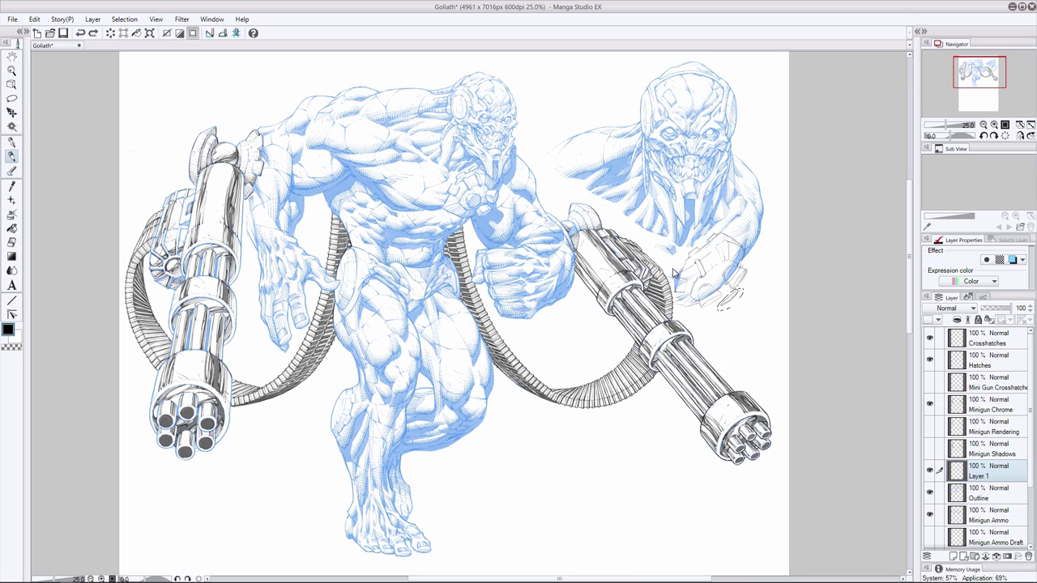
{"action": "key", "text": "ctrl+d"}
- Make the Outline layer active and erase its old lines inside the newly sketched shape at the bust's lower right
{"action": "left_click", "coordinate": [983, 493]}
{"action": "key", "text": "e"}
{"action": "left_click_drag", "start_coordinate": [736, 253], "coordinate": [701, 298]}
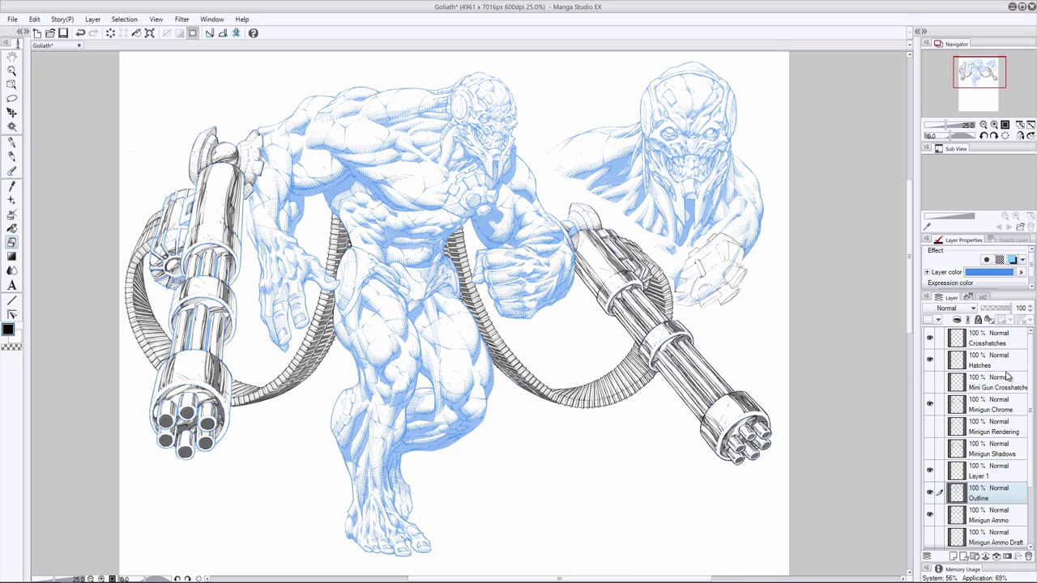
- Erase old hatching inside the new shape, and turn off the blue layer color on the Outline, Hatches and Crosshatches layers
{"action": "left_click", "coordinate": [1003, 363]}
{"action": "left_click_drag", "start_coordinate": [738, 258], "coordinate": [688, 279]}
{"action": "left_click", "coordinate": [982, 493]}
{"action": "left_click", "coordinate": [1013, 260]}
{"action": "left_click", "coordinate": [982, 362]}
{"action": "left_click", "coordinate": [1013, 260]}
{"action": "left_click", "coordinate": [985, 340]}
{"action": "left_click", "coordinate": [1012, 260]}
- Merge Layer 1 down into the Outline layer and save the Goliath file
{"action": "left_click", "coordinate": [982, 472]}
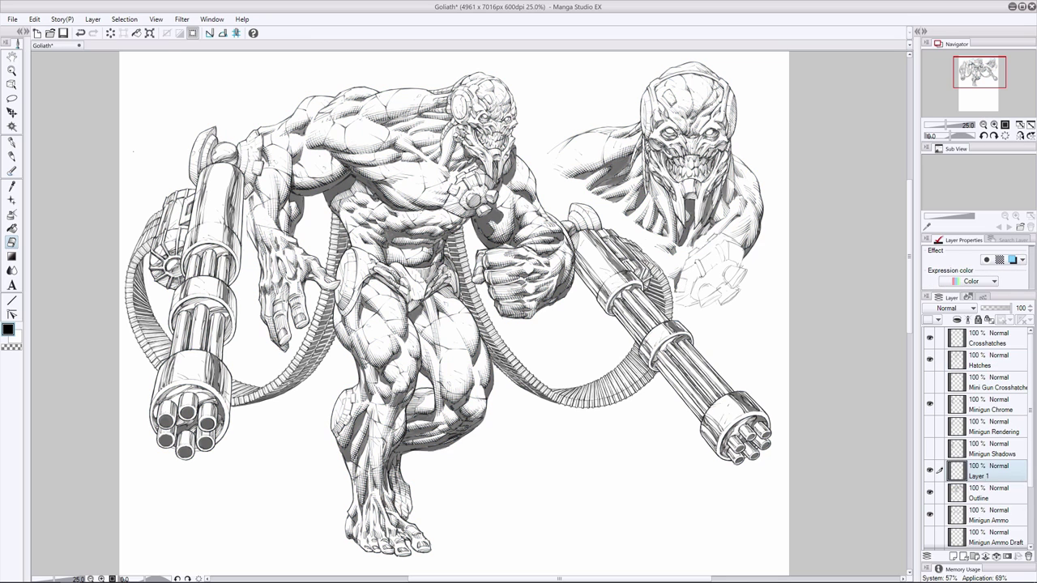
{"action": "key", "text": "ctrl+e"}
{"action": "key", "text": "ctrl+s"}
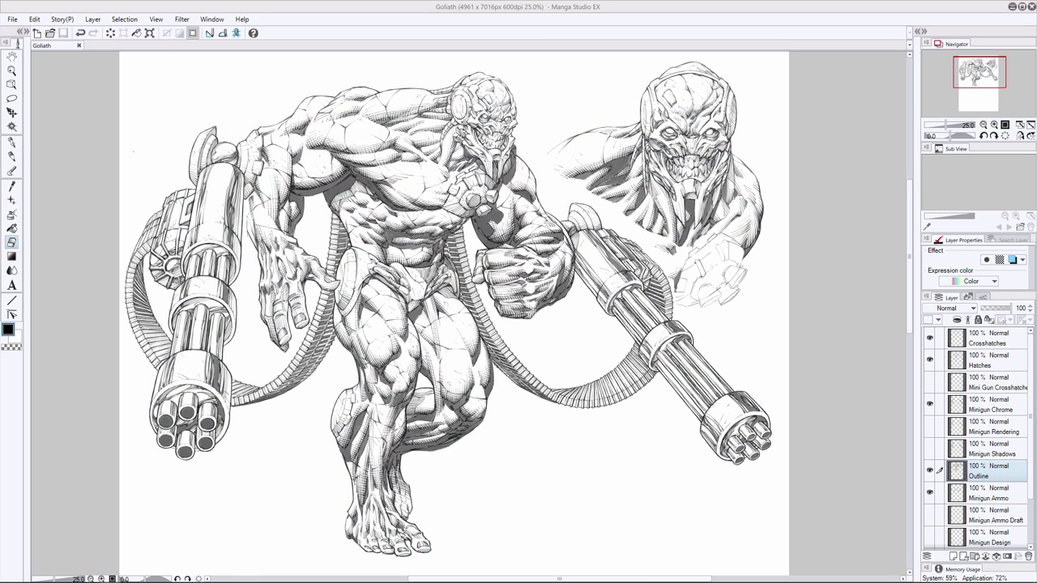
- On the Outline layer, erase rough sketch lines in the middle of the new shape at the bust's lower right and start inking it
{"action": "left_click", "coordinate": [11, 160]}
{"action": "left_click", "coordinate": [985, 339]}
{"action": "left_click", "coordinate": [985, 472]}
{"action": "key", "text": "e"}
{"action": "left_click_drag", "start_coordinate": [734, 272], "coordinate": [728, 278]}
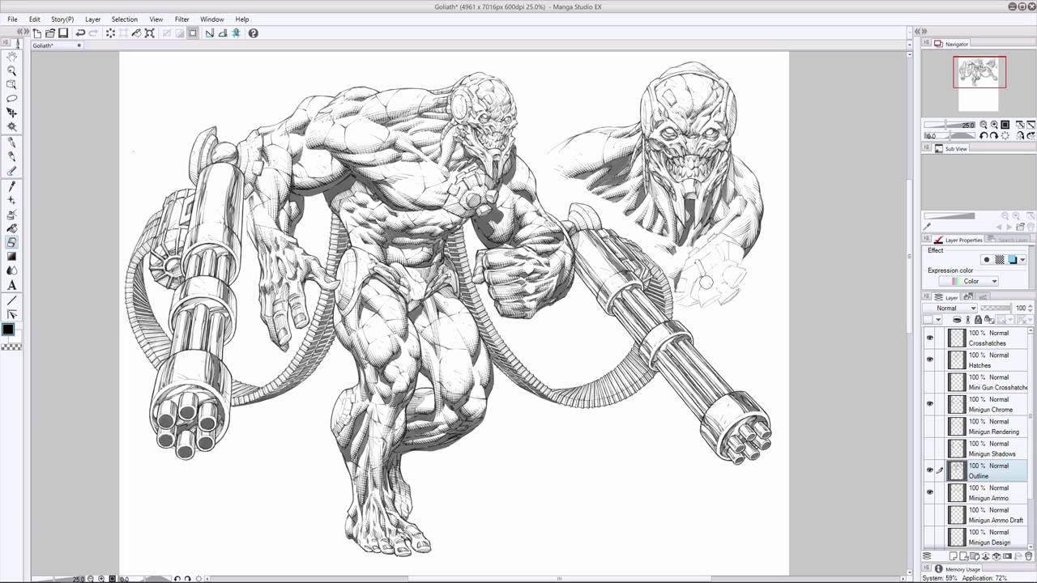
{"action": "key", "text": "p"}
{"action": "left_click", "coordinate": [12, 242]}
{"action": "left_click_drag", "start_coordinate": [703, 262], "coordinate": [702, 278]}
{"action": "left_click", "coordinate": [11, 156]}
{"action": "mouse_move", "coordinate": [721, 244]}
{"action": "left_mouse_down"}
{"action": "mouse_move", "coordinate": [722, 264]}
{"action": "mouse_move", "coordinate": [697, 296]}
{"action": "left_mouse_up"}
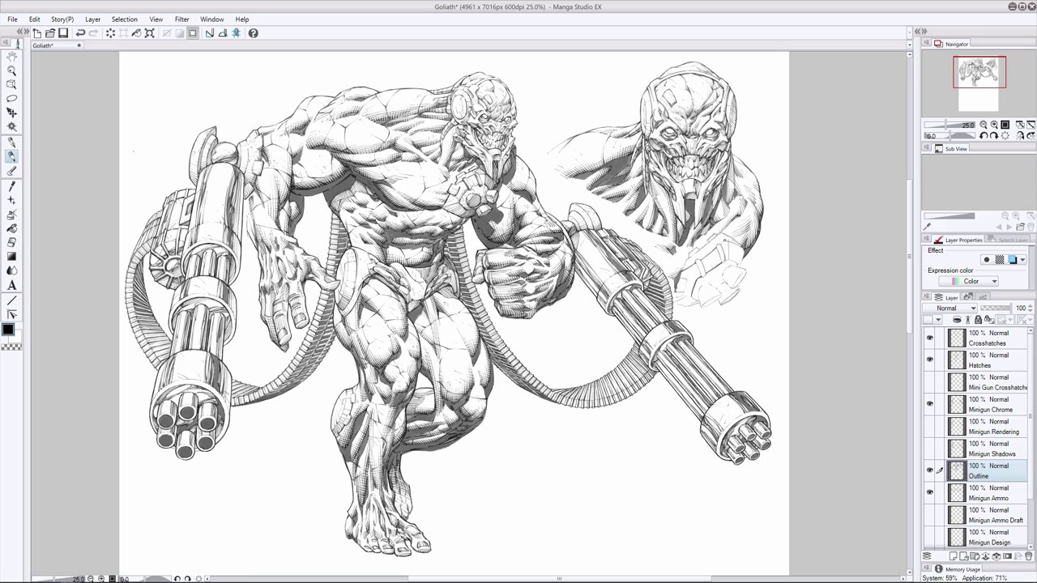
- Ink the upper edge of the new shape beneath the bust's shoulder, erasing rough lines along it
{"action": "mouse_move", "coordinate": [725, 244]}
{"action": "left_mouse_down"}
{"action": "mouse_move", "coordinate": [736, 237]}
{"action": "mouse_move", "coordinate": [744, 266]}
{"action": "mouse_move", "coordinate": [707, 275]}
{"action": "mouse_move", "coordinate": [716, 232]}
{"action": "mouse_move", "coordinate": [681, 270]}
{"action": "mouse_move", "coordinate": [741, 245]}
{"action": "left_mouse_up"}
{"action": "left_click", "coordinate": [11, 242]}
{"action": "left_click", "coordinate": [11, 157]}
{"action": "left_click", "coordinate": [11, 242]}
{"action": "left_click", "coordinate": [11, 157]}
{"action": "key", "text": "e"}
{"action": "key", "text": "p"}
{"action": "key", "text": "e"}
{"action": "key", "text": "p"}
- Ink and clean up the lower segments and rounded ends of the new shape with solid outlines
{"action": "mouse_move", "coordinate": [688, 281]}
{"action": "left_mouse_down"}
{"action": "mouse_move", "coordinate": [683, 292]}
{"action": "mouse_move", "coordinate": [702, 309]}
{"action": "mouse_move", "coordinate": [699, 295]}
{"action": "mouse_move", "coordinate": [705, 306]}
{"action": "mouse_move", "coordinate": [730, 270]}
{"action": "mouse_move", "coordinate": [722, 303]}
{"action": "left_mouse_up"}
{"action": "key", "text": "ctrl+z"}
{"action": "left_click", "coordinate": [10, 240]}
{"action": "left_click", "coordinate": [9, 154]}
{"action": "key", "text": "e"}
{"action": "key", "text": "p"}
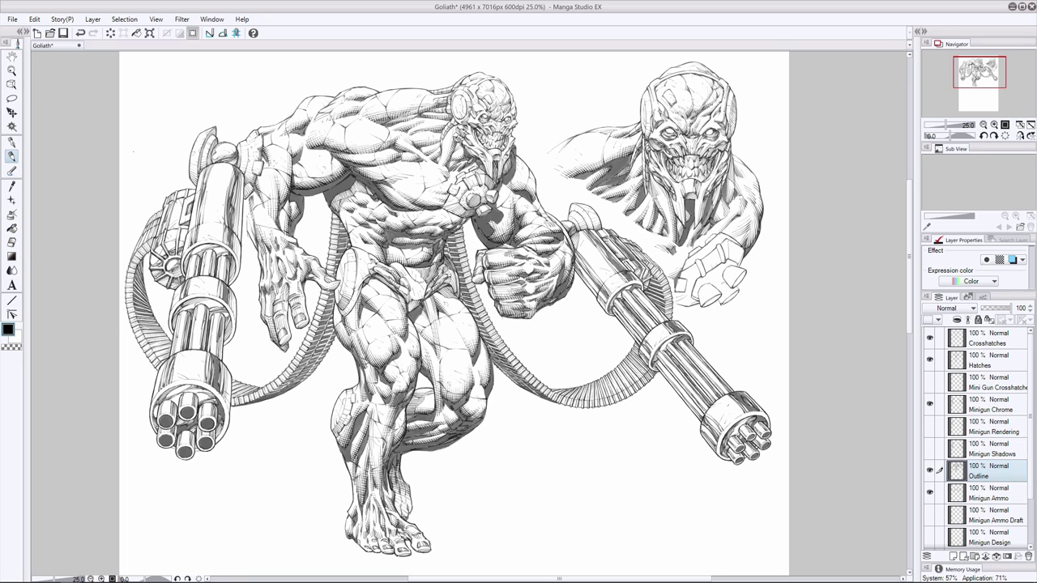
{"action": "key", "text": "e"}
{"action": "key", "text": "p"}
{"action": "key", "text": "e"}
{"action": "key", "text": "p"}
{"action": "key", "text": "e"}
- Make the Hatches layer active and hatch the rounded ends along the new shape's lower edge
{"action": "left_click", "coordinate": [997, 361]}
{"action": "left_click", "coordinate": [10, 157]}
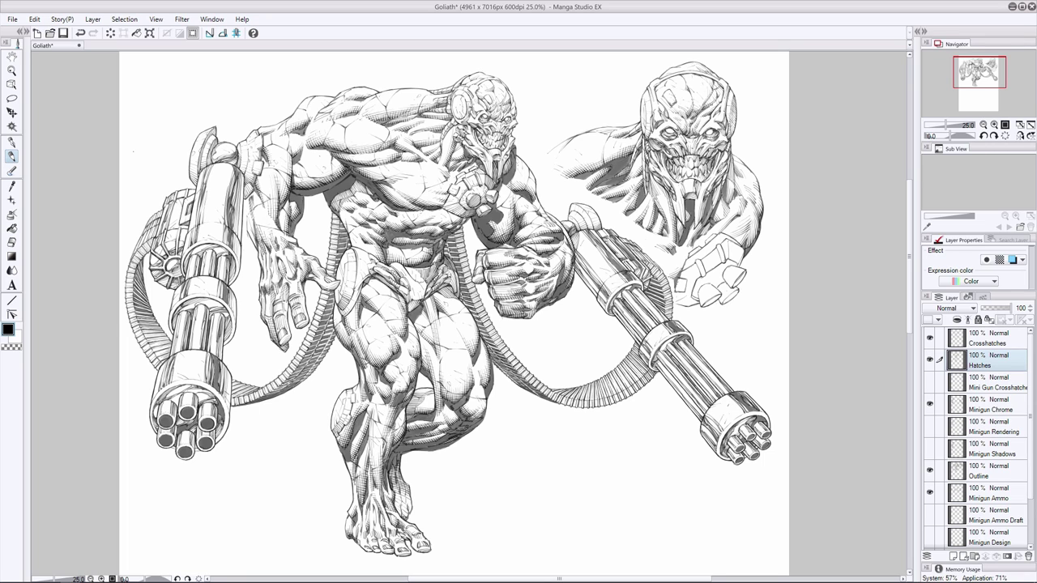
{"action": "key", "text": "ctrl+z"}
{"action": "left_click_drag", "start_coordinate": [741, 273], "coordinate": [737, 286]}
{"action": "key", "text": "ctrl+z"}
{"action": "left_click_drag", "start_coordinate": [717, 294], "coordinate": [708, 302]}
{"action": "left_click_drag", "start_coordinate": [720, 297], "coordinate": [704, 307]}
{"action": "key", "text": "ctrl+z"}
{"action": "key", "text": "ctrl+y"}
{"action": "key", "text": "ctrl+z"}
{"action": "key", "text": "ctrl+y"}
{"action": "key", "text": "ctrl+z"}
{"action": "key", "text": "ctrl+y"}
- Hatch between the lower segments of the new shape and tidy its lines on the Outline layer
{"action": "left_click_drag", "start_coordinate": [719, 284], "coordinate": [709, 294]}
{"action": "left_click_drag", "start_coordinate": [715, 286], "coordinate": [704, 298]}
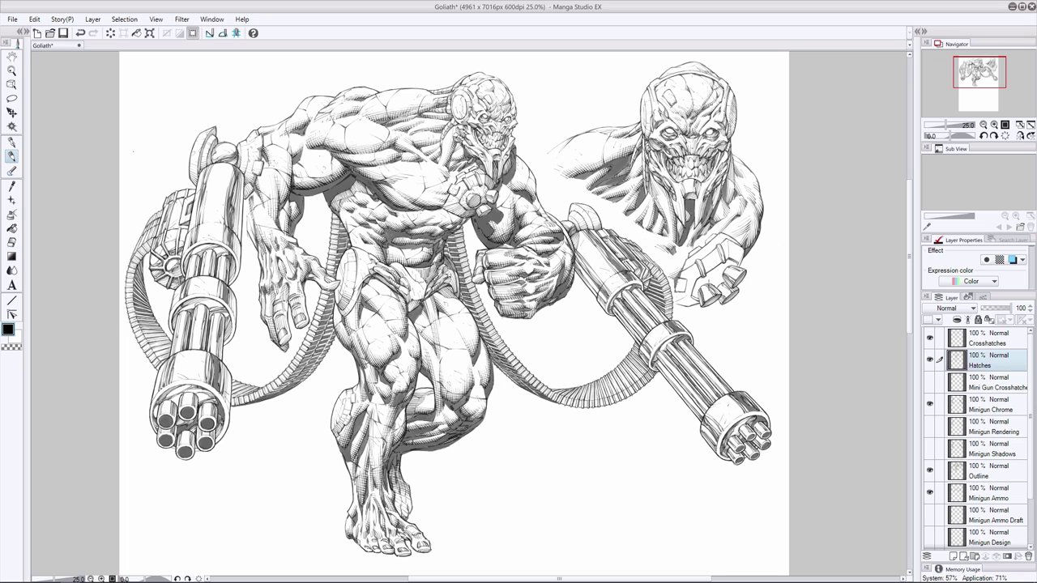
{"action": "left_click", "coordinate": [979, 472]}
{"action": "left_click", "coordinate": [11, 242]}
{"action": "left_click", "coordinate": [11, 157]}
{"action": "left_click", "coordinate": [979, 360]}
- Hatch the upper and middle segments of the new shape and the area joining it to the bust's arm
{"action": "key", "text": "e"}
{"action": "key", "text": "p"}
{"action": "key", "text": "ctrl+z"}
{"action": "mouse_move", "coordinate": [755, 233]}
{"action": "left_mouse_down"}
{"action": "mouse_move", "coordinate": [708, 273]}
{"action": "mouse_move", "coordinate": [716, 287]}
{"action": "mouse_move", "coordinate": [718, 280]}
{"action": "mouse_move", "coordinate": [711, 284]}
{"action": "mouse_move", "coordinate": [725, 270]}
{"action": "left_mouse_up"}
{"action": "left_click_drag", "start_coordinate": [732, 260], "coordinate": [705, 295]}
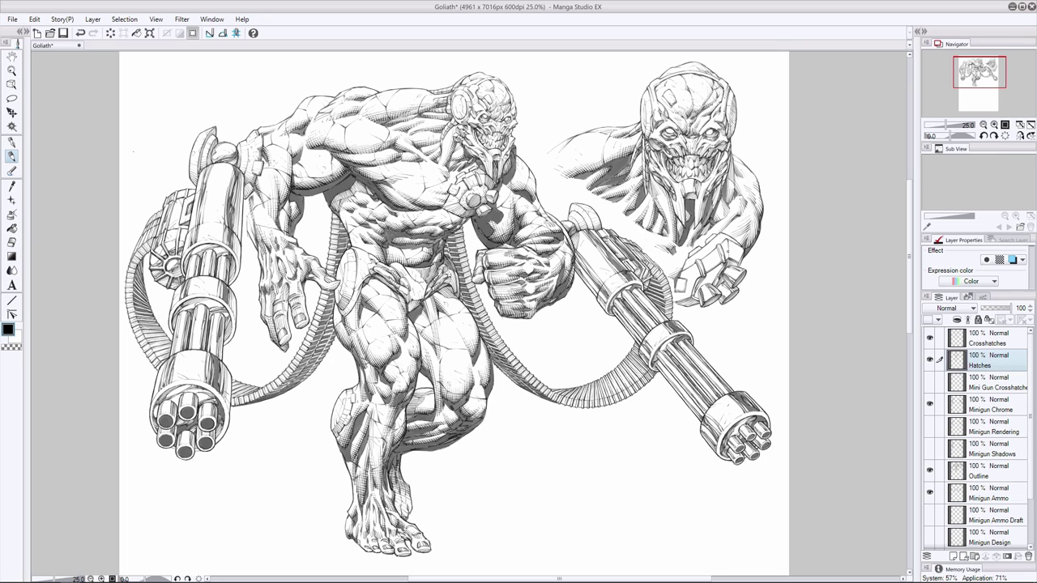
{"action": "left_click_drag", "start_coordinate": [728, 241], "coordinate": [734, 259]}
{"action": "left_click_drag", "start_coordinate": [734, 240], "coordinate": [740, 267]}
- Touch up the new shape's outline and rework the hatching around its upper right segment on the Hatches layer
{"action": "left_click", "coordinate": [982, 473]}
{"action": "left_click", "coordinate": [11, 242]}
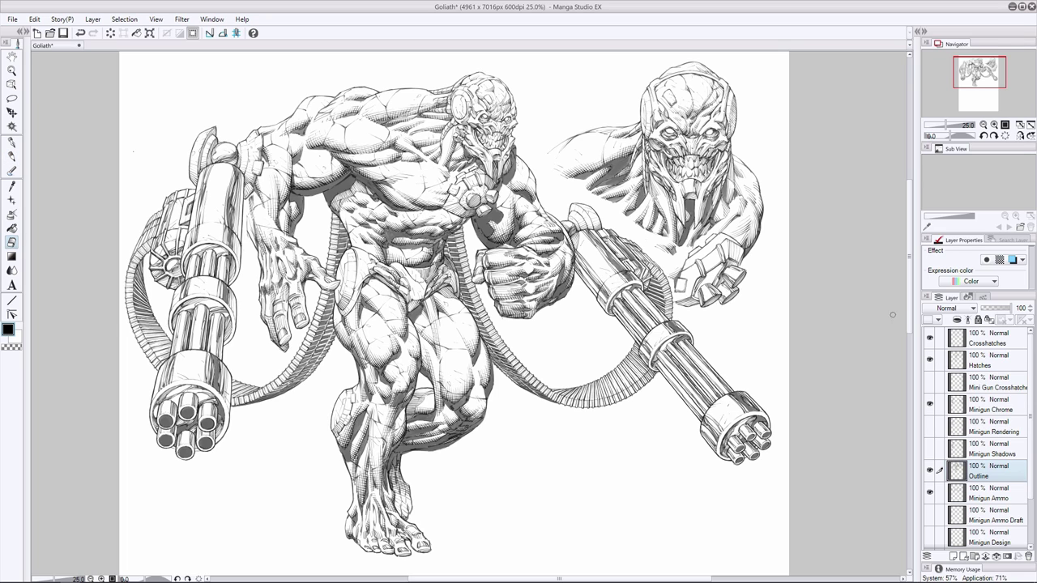
{"action": "left_click", "coordinate": [982, 361]}
{"action": "left_click", "coordinate": [13, 156]}
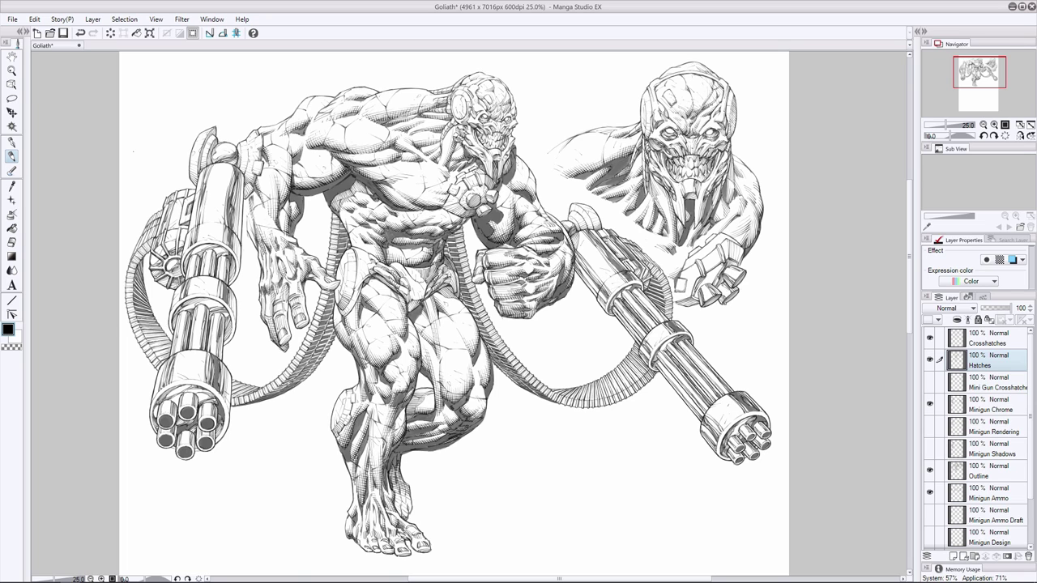
{"action": "mouse_move", "coordinate": [710, 263]}
{"action": "left_mouse_down"}
{"action": "mouse_move", "coordinate": [721, 275]}
{"action": "mouse_move", "coordinate": [699, 295]}
{"action": "left_mouse_up"}
{"action": "key", "text": "ctrl+z"}
{"action": "key", "text": "e"}
{"action": "left_click_drag", "start_coordinate": [728, 246], "coordinate": [739, 262]}
{"action": "key", "text": "p"}
{"action": "left_click_drag", "start_coordinate": [736, 252], "coordinate": [724, 247]}
- Clean up the Outline layer and add hatching to the bust's right shoulder and the left side of its head
{"action": "left_click", "coordinate": [999, 475]}
{"action": "left_click", "coordinate": [11, 242]}
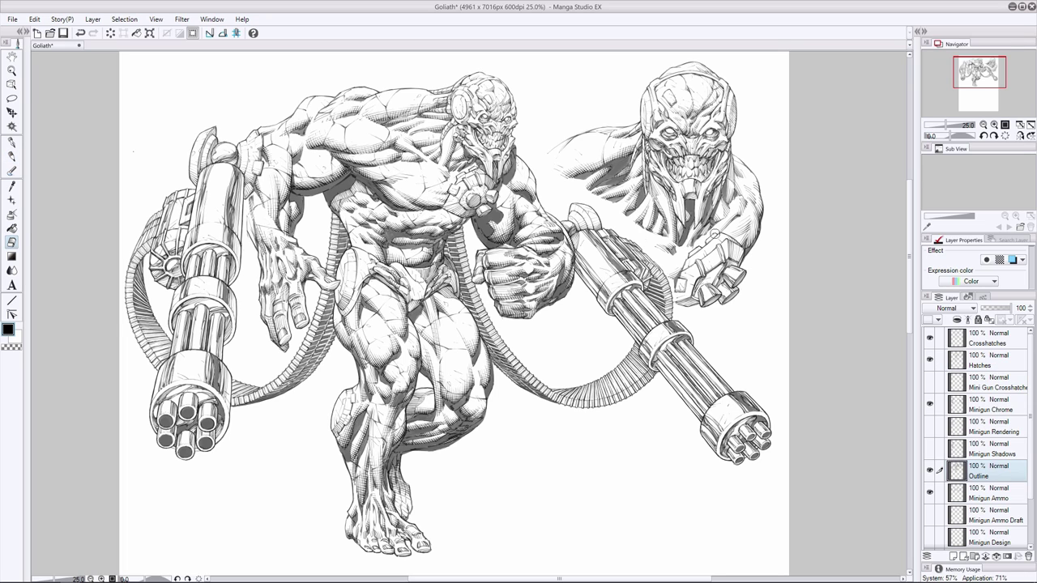
{"action": "left_click", "coordinate": [989, 361]}
{"action": "left_click", "coordinate": [13, 157]}
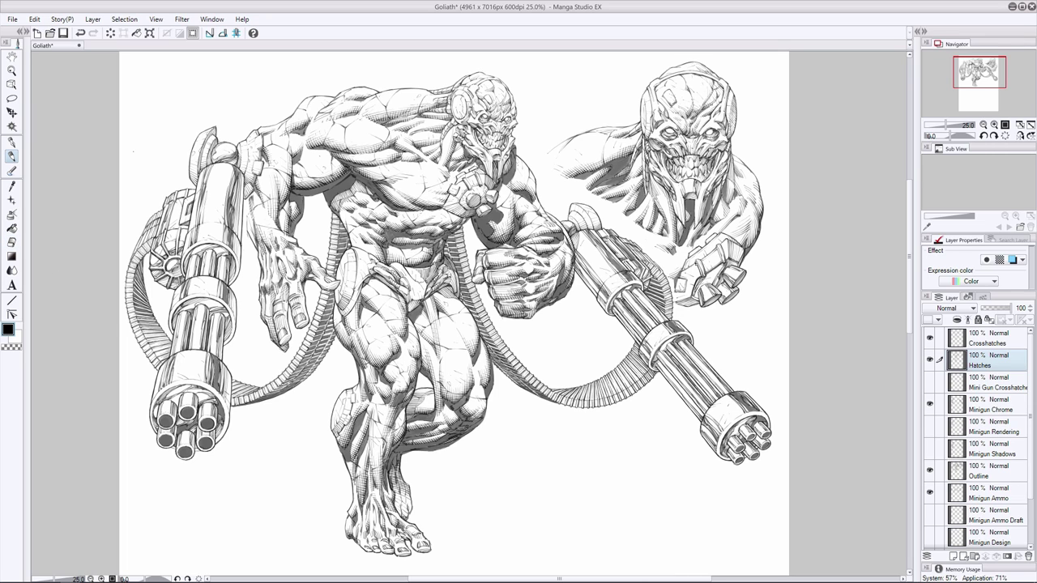
{"action": "key", "text": "e"}
{"action": "key", "text": "p"}
{"action": "key", "text": "e"}
{"action": "key", "text": "p"}
{"action": "left_click_drag", "start_coordinate": [733, 154], "coordinate": [747, 166]}
{"action": "left_click_drag", "start_coordinate": [652, 103], "coordinate": [651, 116]}
- Make the Crosshatches layer active and crosshatch the shadows on the bust's right shoulder and upper arm
{"action": "left_click", "coordinate": [988, 339]}
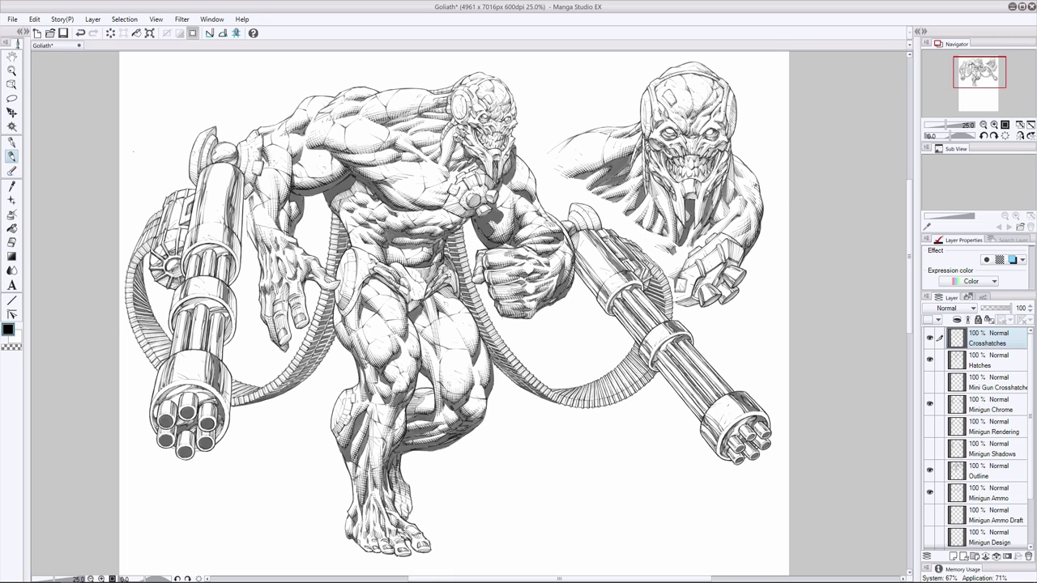
{"action": "key", "text": "ctrl+z"}
{"action": "left_click_drag", "start_coordinate": [749, 184], "coordinate": [740, 192]}
{"action": "left_click_drag", "start_coordinate": [753, 189], "coordinate": [751, 204]}
{"action": "left_click_drag", "start_coordinate": [755, 195], "coordinate": [752, 205]}
- Crosshatch the muscle shadows on the left side of the bust's neck and beside its chin piece
{"action": "left_click_drag", "start_coordinate": [663, 182], "coordinate": [659, 201]}
{"action": "mouse_move", "coordinate": [668, 196]}
{"action": "left_mouse_down"}
{"action": "mouse_move", "coordinate": [664, 203]}
{"action": "mouse_move", "coordinate": [649, 185]}
{"action": "mouse_move", "coordinate": [664, 204]}
{"action": "left_mouse_up"}
{"action": "key", "text": "ctrl+z"}
{"action": "key", "text": "e"}
{"action": "key", "text": "p"}
{"action": "left_click_drag", "start_coordinate": [677, 225], "coordinate": [685, 231]}
{"action": "key", "text": "ctrl+z"}
{"action": "left_click_drag", "start_coordinate": [711, 194], "coordinate": [720, 199]}
{"action": "key", "text": "e"}
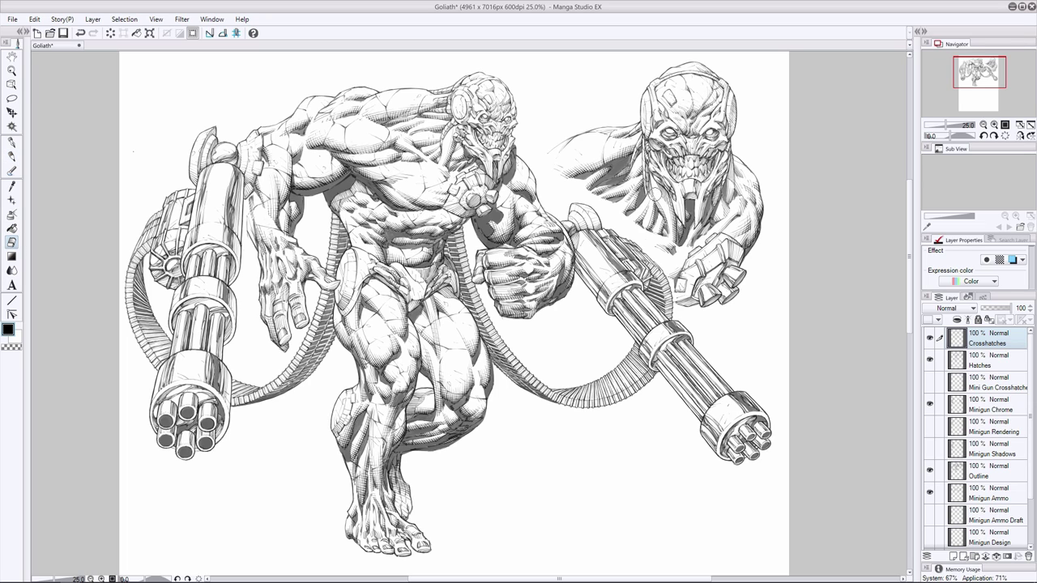
- Add crosshatching strokes down the left neck muscles and right chest of the bust, undoing the unwanted strokes
{"action": "left_click", "coordinate": [12, 156]}
{"action": "left_click_drag", "start_coordinate": [650, 172], "coordinate": [655, 192]}
{"action": "left_click_drag", "start_coordinate": [653, 177], "coordinate": [662, 195]}
{"action": "left_click_drag", "start_coordinate": [660, 185], "coordinate": [666, 203]}
{"action": "mouse_move", "coordinate": [725, 191]}
{"action": "left_mouse_down"}
{"action": "mouse_move", "coordinate": [733, 196]}
{"action": "mouse_move", "coordinate": [718, 220]}
{"action": "left_mouse_up"}
{"action": "mouse_move", "coordinate": [713, 215]}
{"action": "left_mouse_down"}
{"action": "mouse_move", "coordinate": [724, 222]}
{"action": "mouse_move", "coordinate": [681, 213]}
{"action": "left_mouse_up"}
{"action": "key", "text": "ctrl+z"}
{"action": "key", "text": "ctrl+z"}
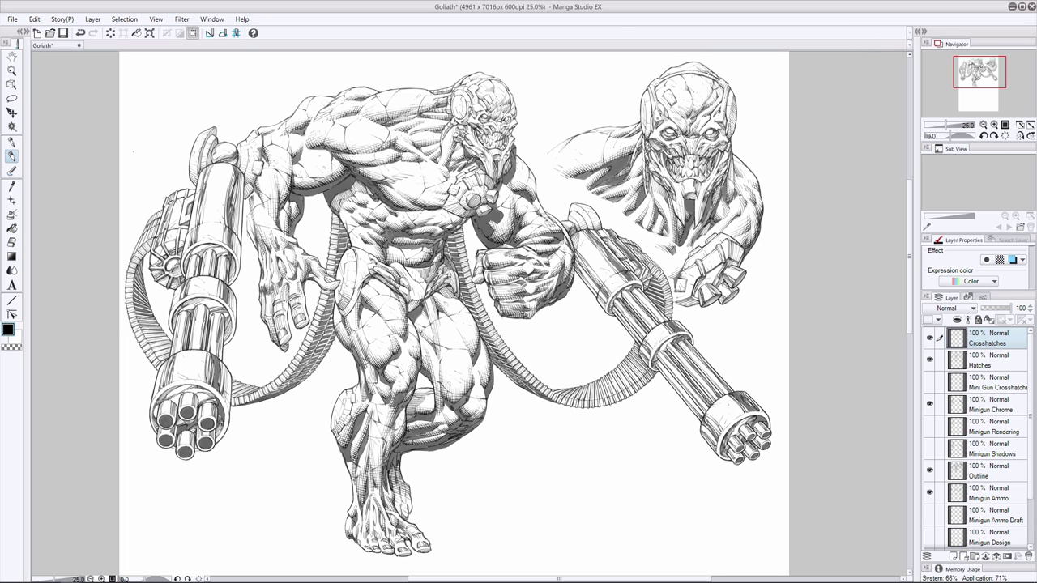
- Clean up the lines on the upper left of the bust's skull on the Outline layer
{"action": "left_click", "coordinate": [988, 472]}
{"action": "left_click", "coordinate": [988, 360]}
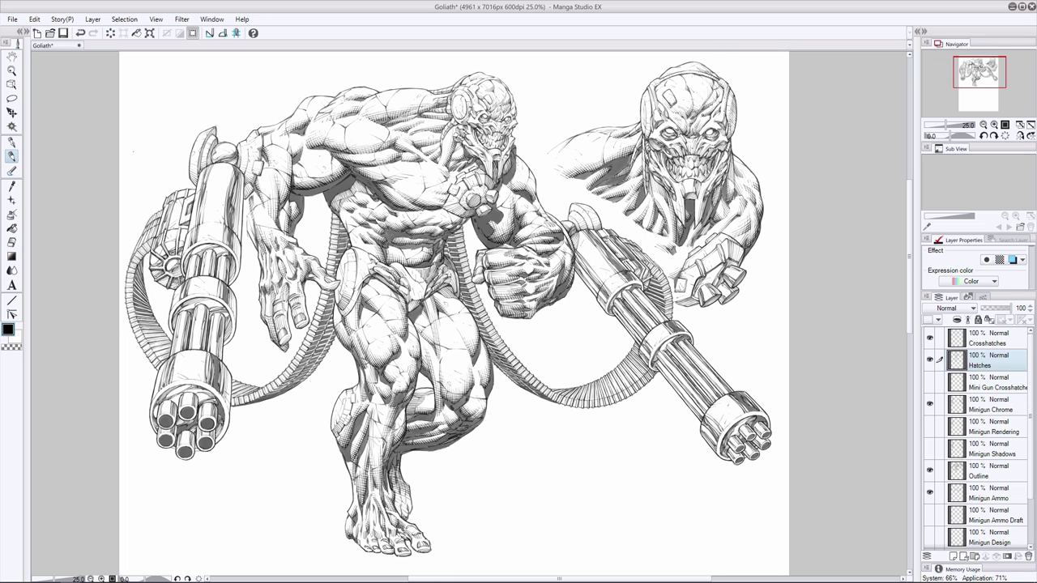
{"action": "left_click", "coordinate": [988, 339]}
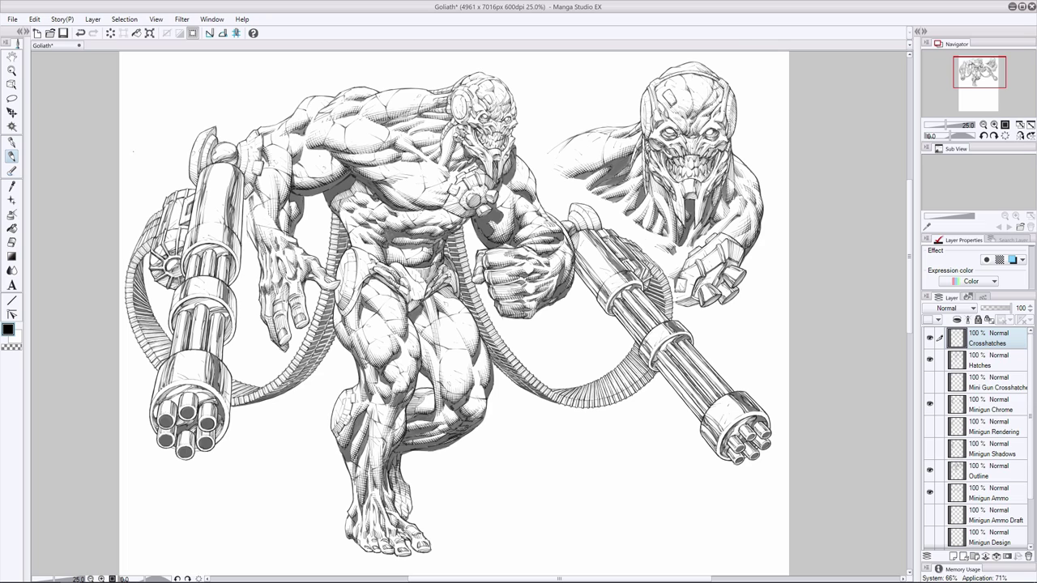
{"action": "key", "text": "ctrl+z"}
{"action": "left_click", "coordinate": [979, 472]}
{"action": "key", "text": "e"}
{"action": "left_click_drag", "start_coordinate": [671, 88], "coordinate": [659, 94]}
{"action": "left_click", "coordinate": [978, 361]}
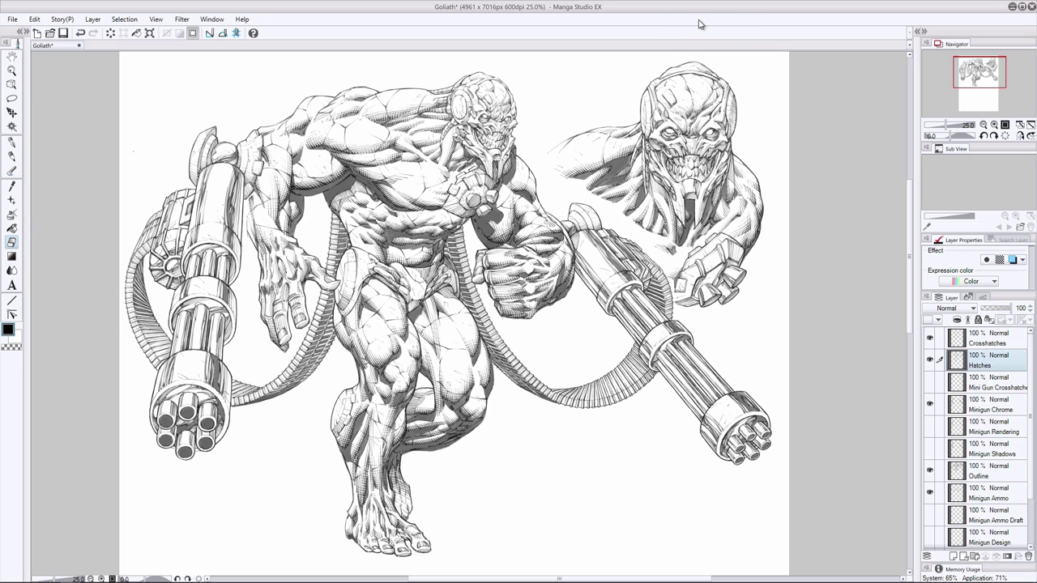
{"action": "left_click", "coordinate": [981, 472]}
{"action": "left_click", "coordinate": [12, 157]}
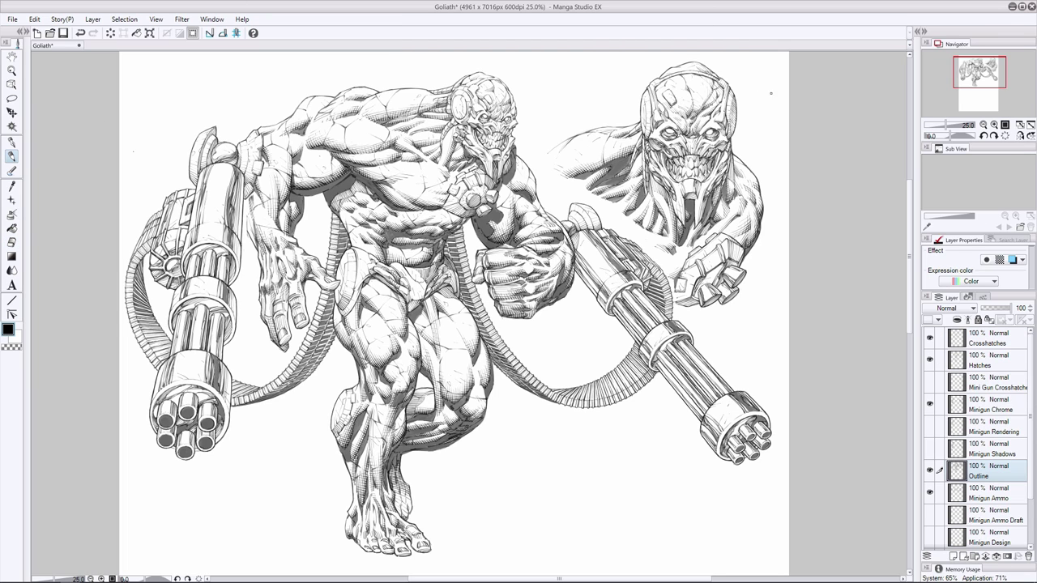
- On the Crosshatches layer, crosshatch the bust's right chest and the lower chest edge beside the new shape
{"action": "left_click", "coordinate": [1004, 333]}
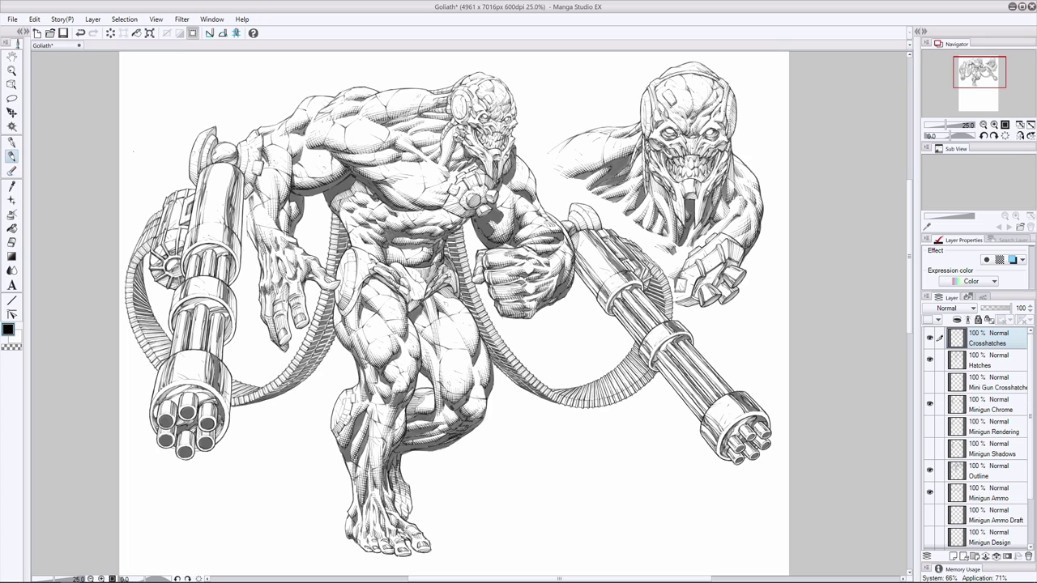
{"action": "left_click_drag", "start_coordinate": [730, 203], "coordinate": [737, 211]}
{"action": "left_click_drag", "start_coordinate": [709, 218], "coordinate": [725, 231]}
{"action": "key", "text": "ctrl+z"}
{"action": "left_click_drag", "start_coordinate": [648, 241], "coordinate": [662, 250]}
{"action": "left_click_drag", "start_coordinate": [660, 244], "coordinate": [693, 247]}
{"action": "key", "text": "ctrl+z"}
{"action": "key", "text": "e"}
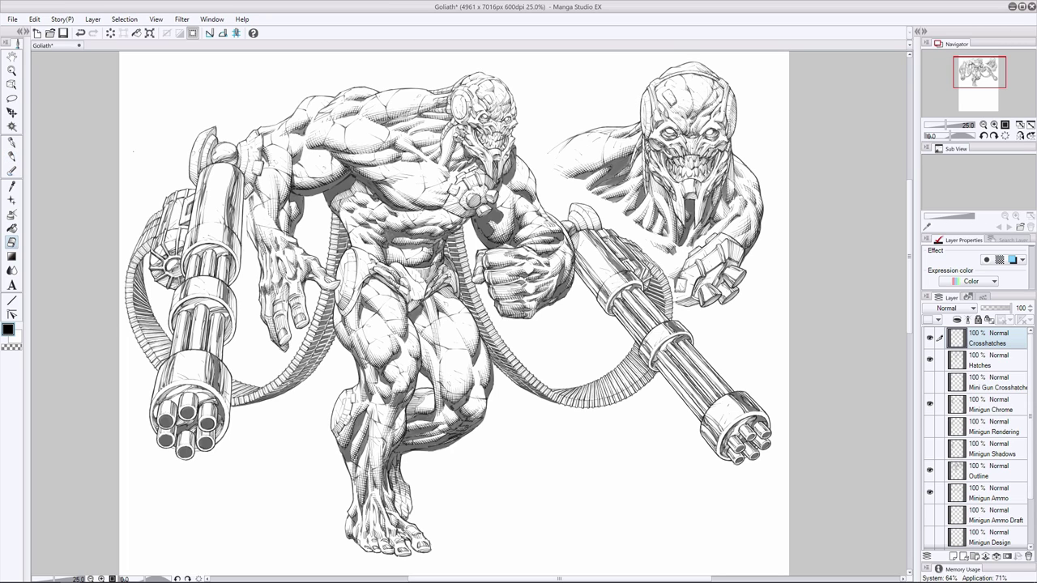
{"action": "left_click", "coordinate": [11, 155]}
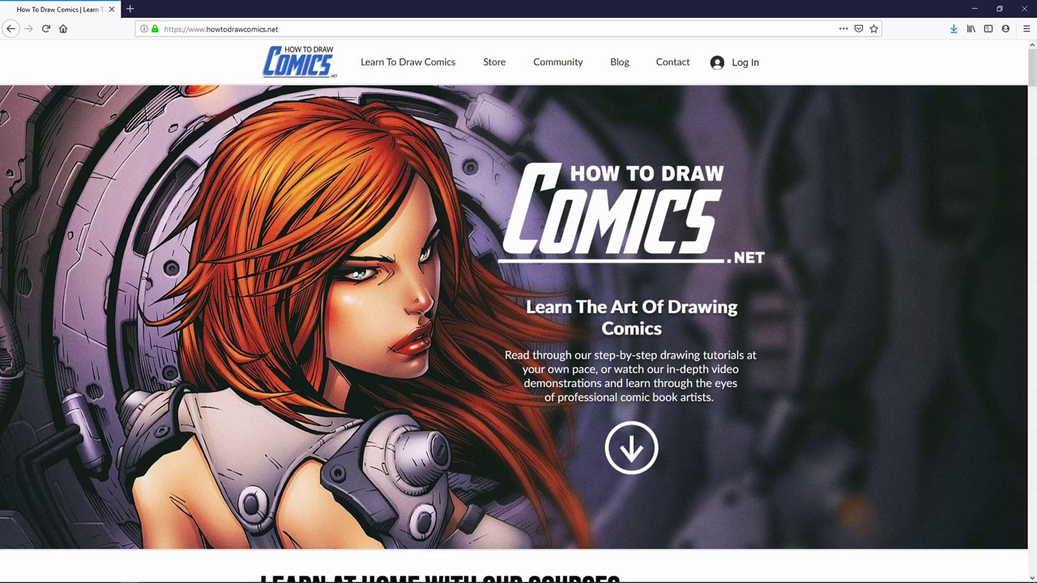
- In the web browser, browse the How To Draw Comics home page down to the Step By Step Tutorials section
{"action": "scroll", "coordinate": [518, 311], "scroll_direction": "down", "scroll_amount": 20}
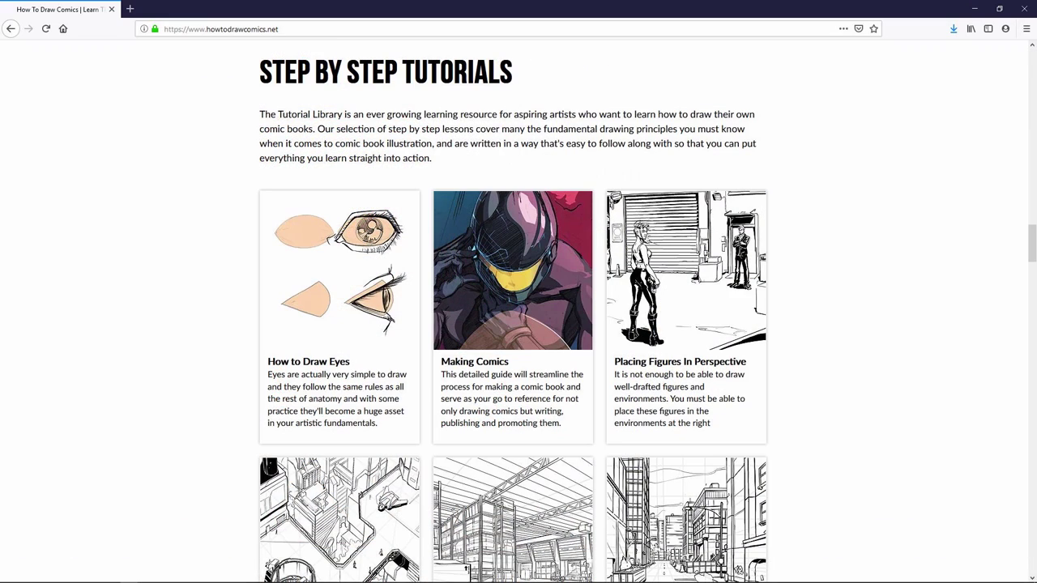